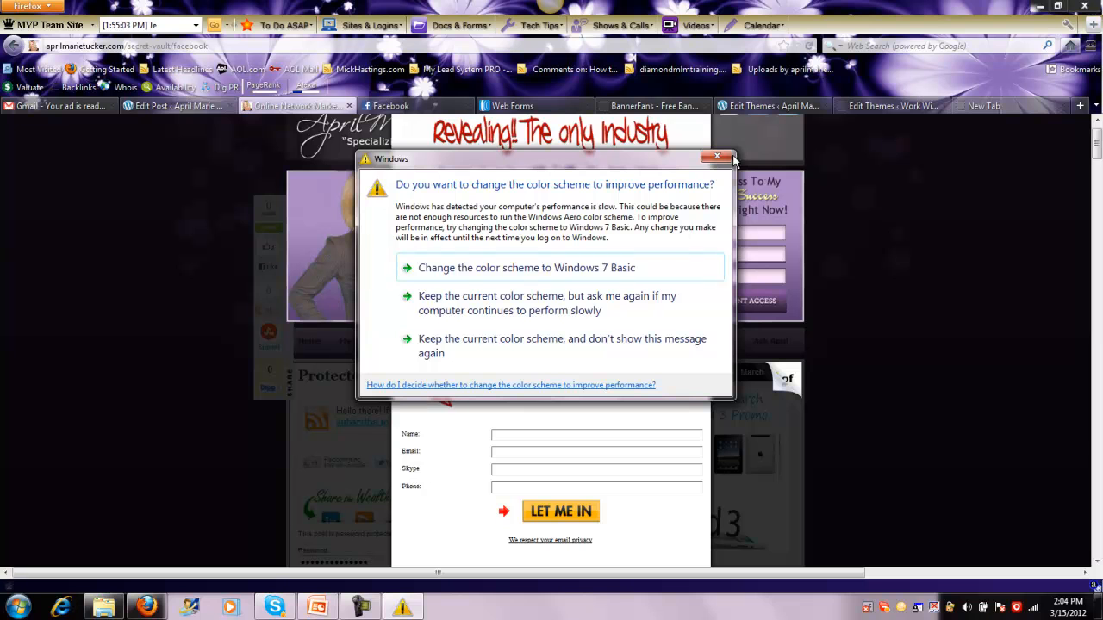
Dismiss the Windows color scheme prompt and look over the opt-in popup with its sign-up form
click(715, 157)
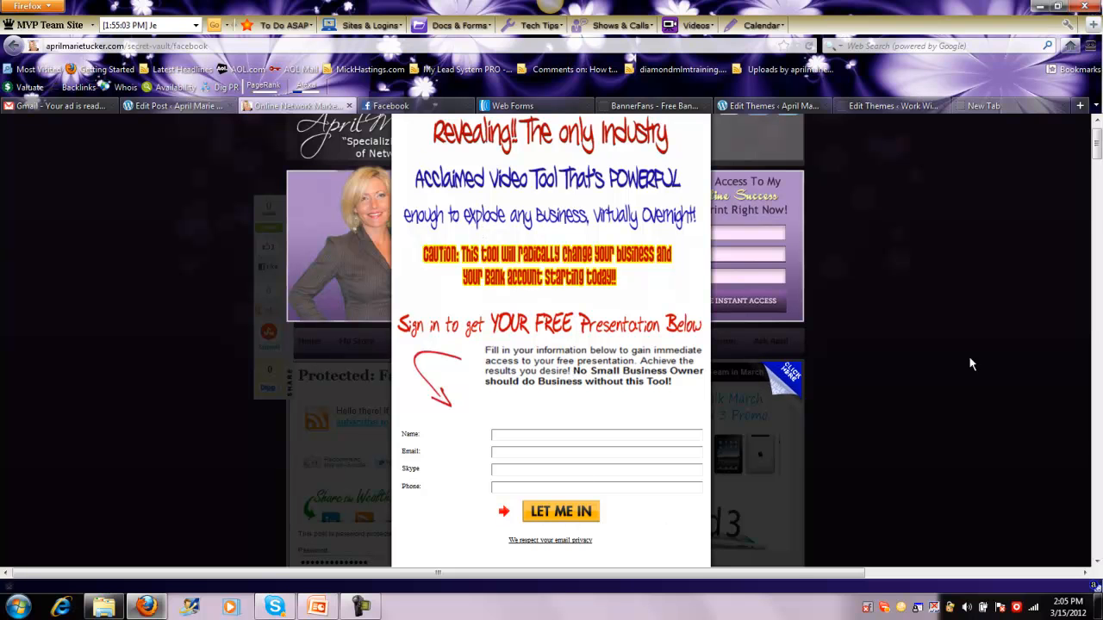
scroll(1096, 151, down, 5)
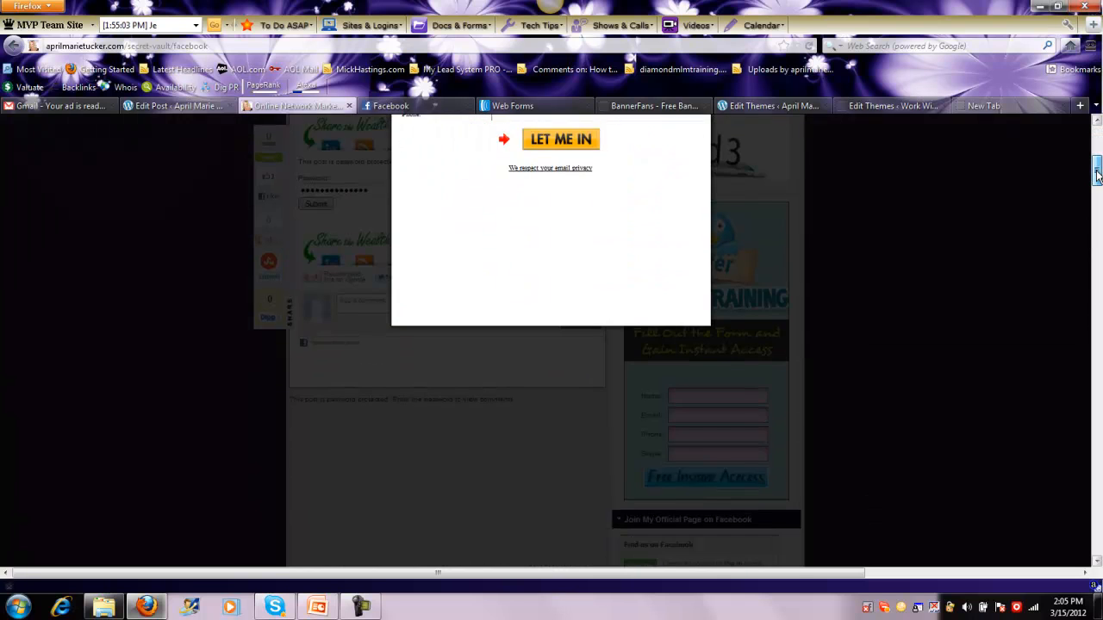
scroll(1095, 151, up, 5)
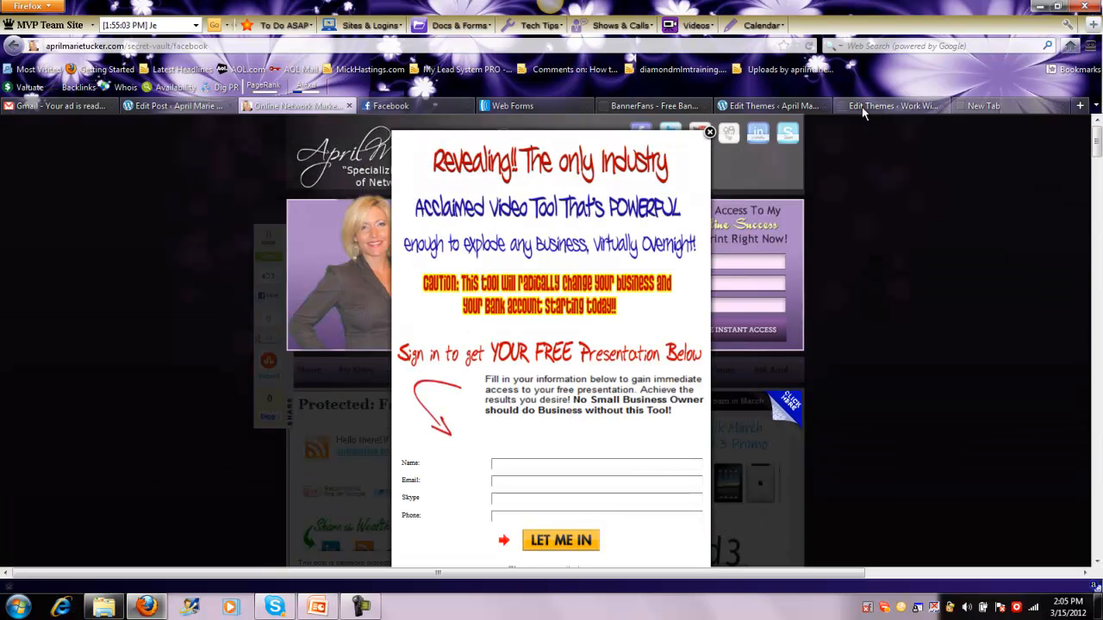
Switch to the BannerFans banner maker and look over the banner preview and its text lines
click(667, 106)
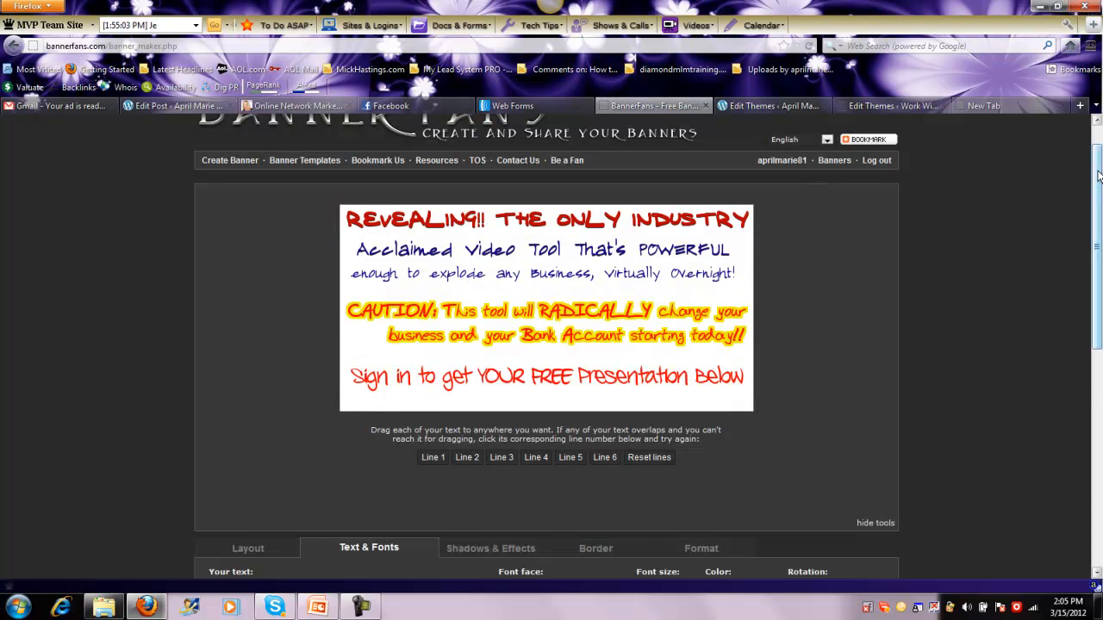
drag(1099, 172, 1069, 264)
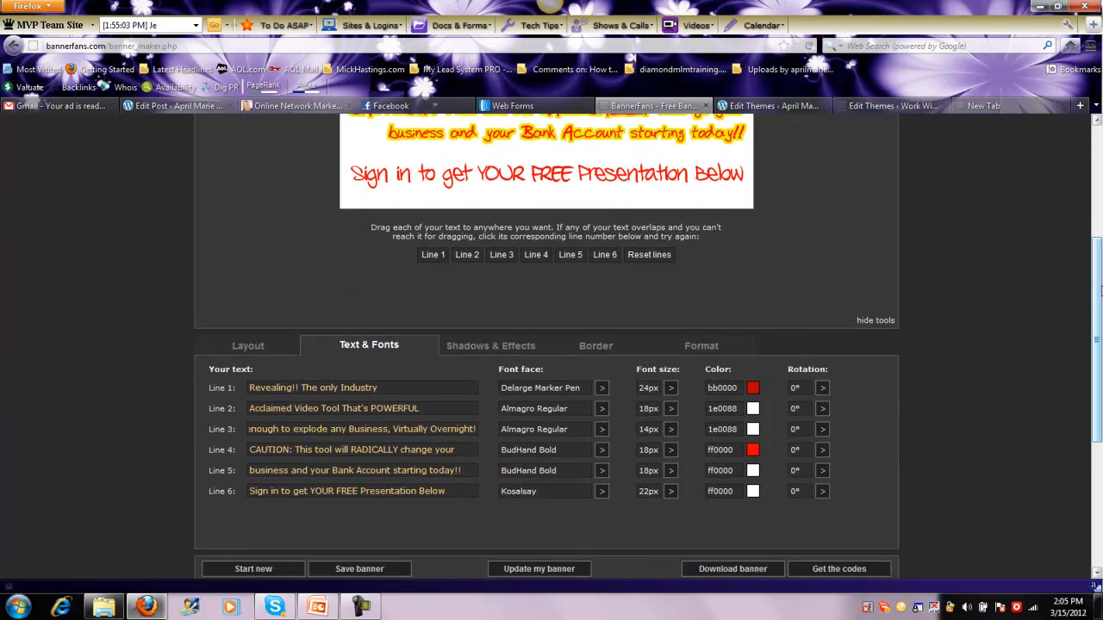
drag(1099, 291, 1087, 243)
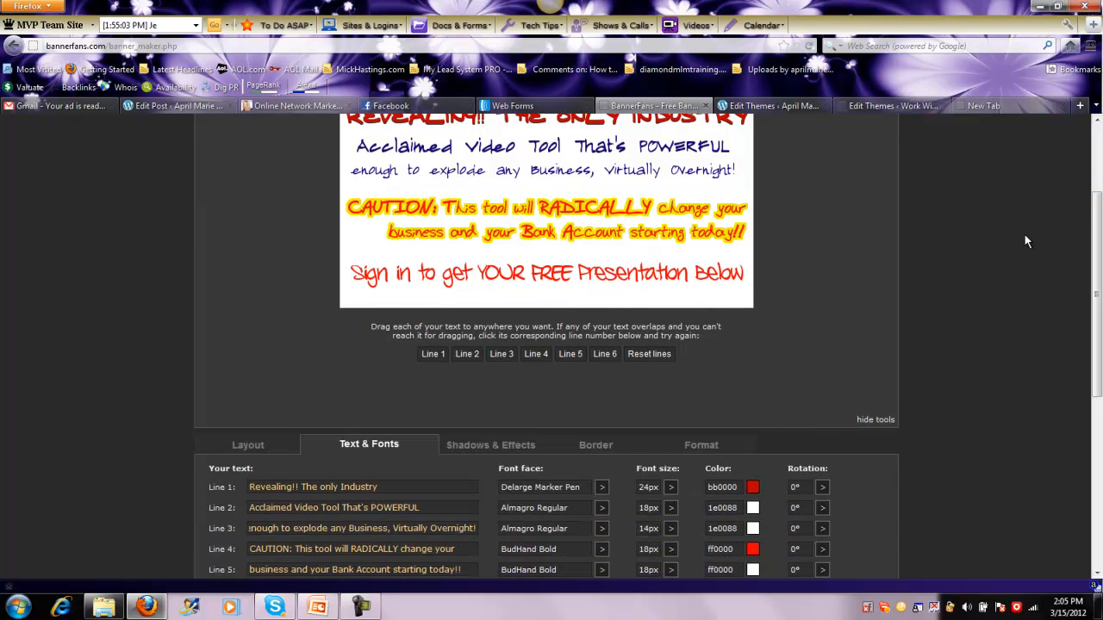
Show the layout settings and examine the banner size, background mode and gradient options against the banner preview
click(249, 446)
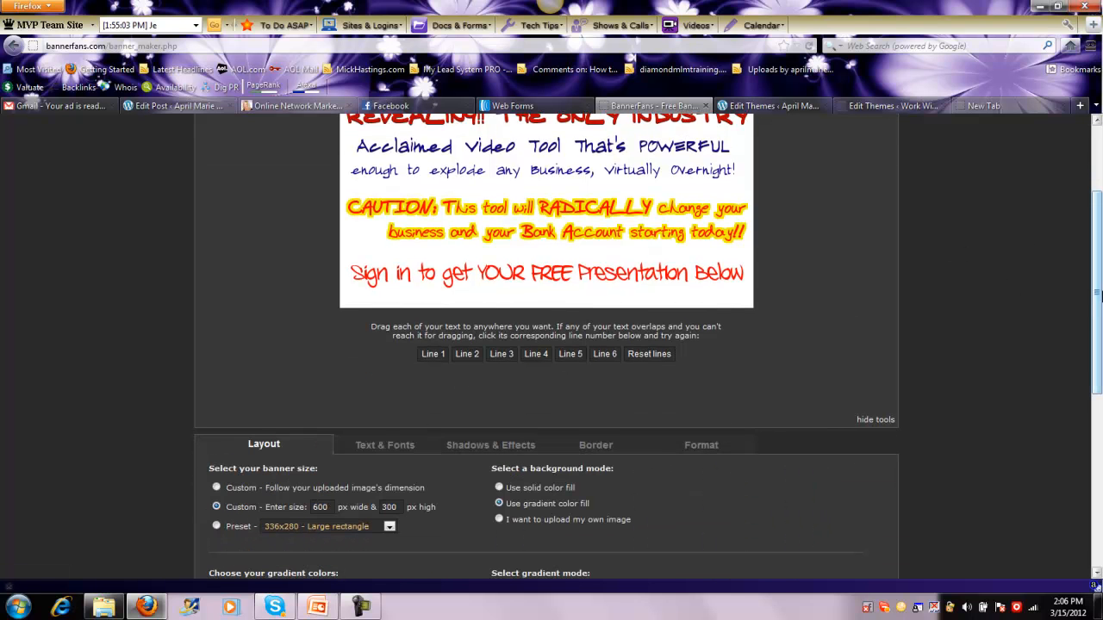
drag(1099, 295, 1098, 215)
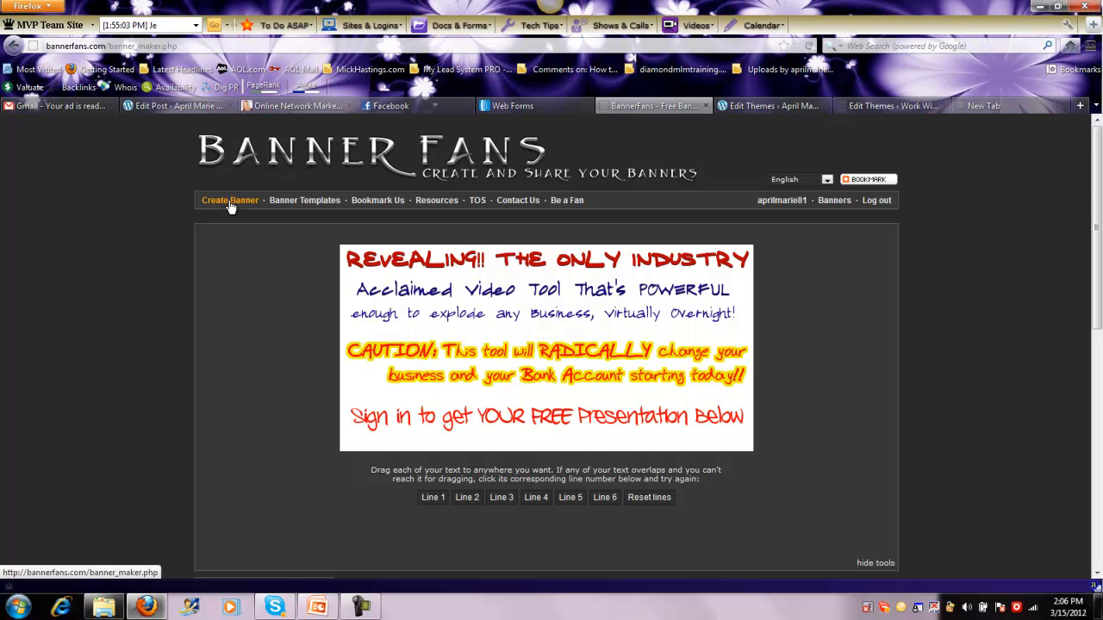
drag(1098, 165, 1098, 264)
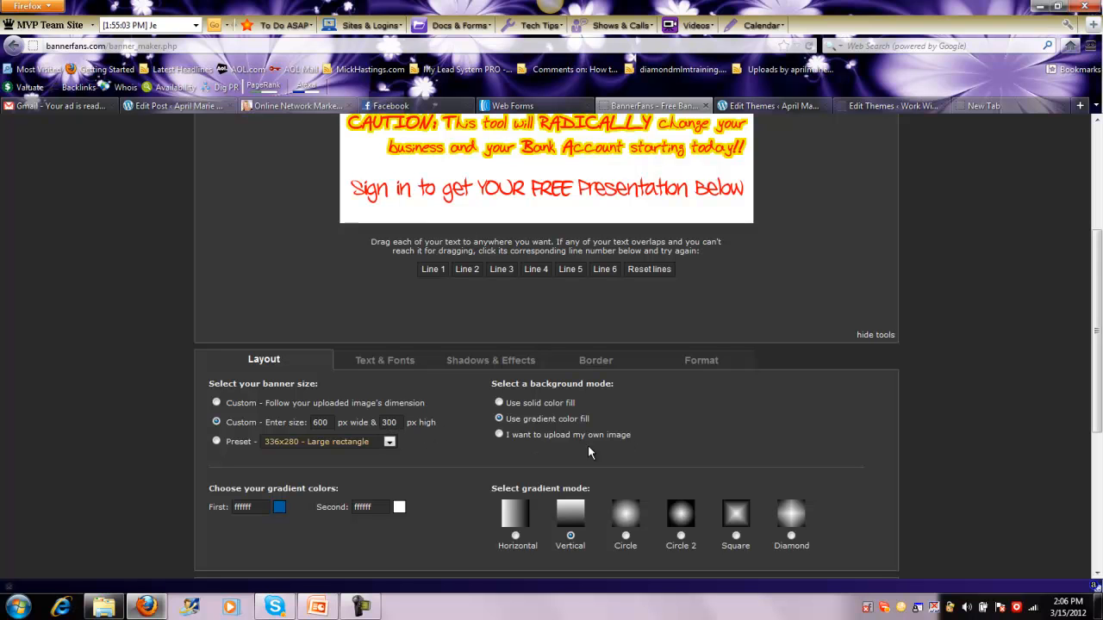
drag(1098, 246, 1098, 265)
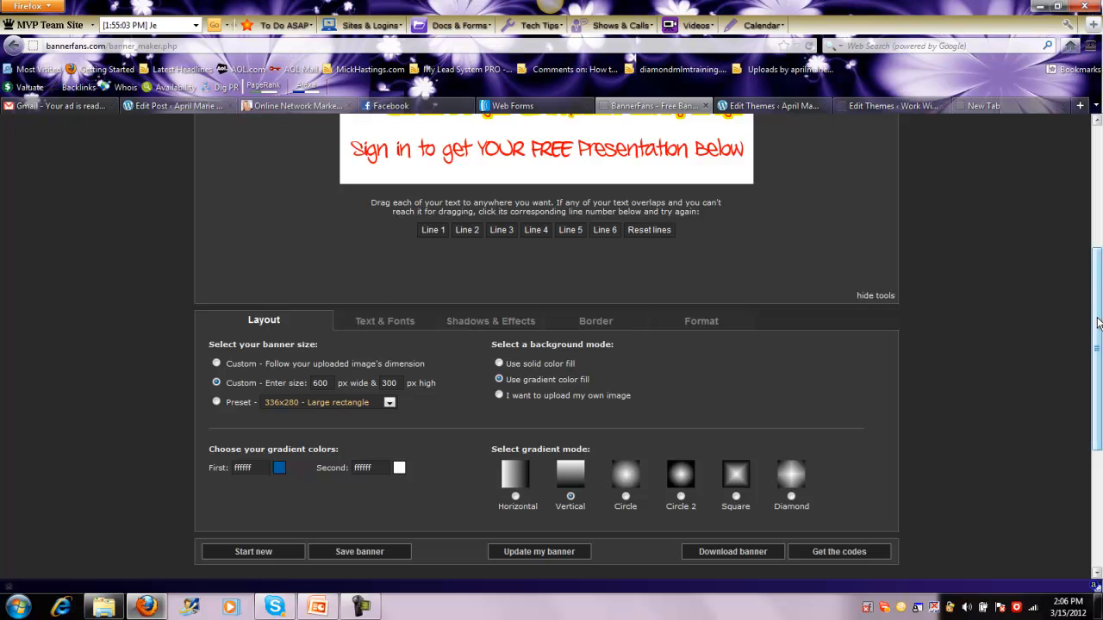
scroll(723, 487, down, 1)
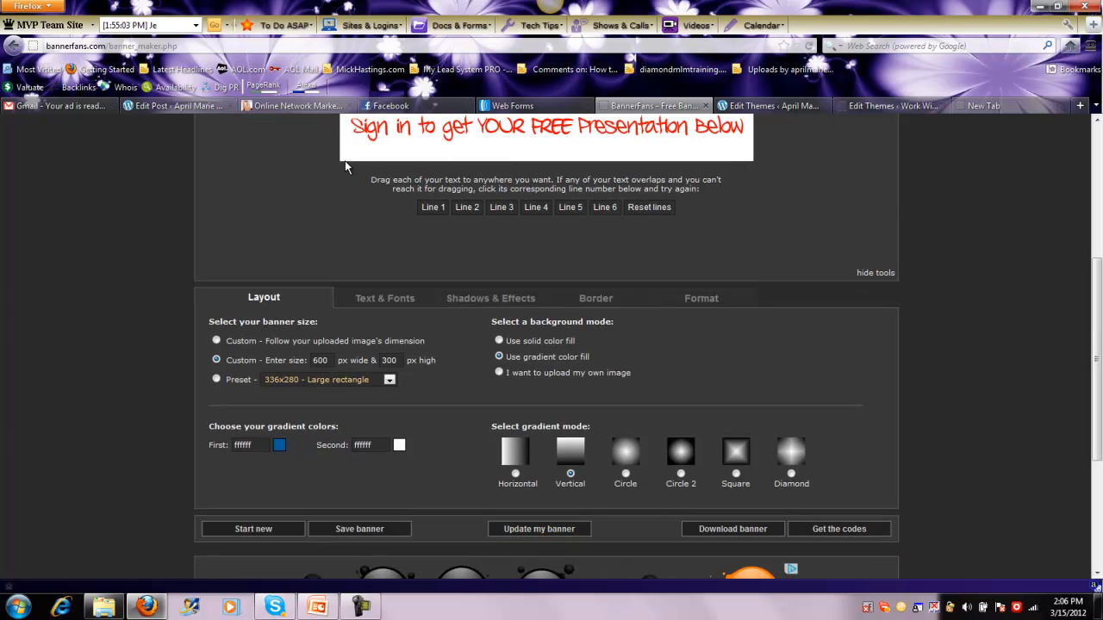
drag(1100, 353, 1096, 265)
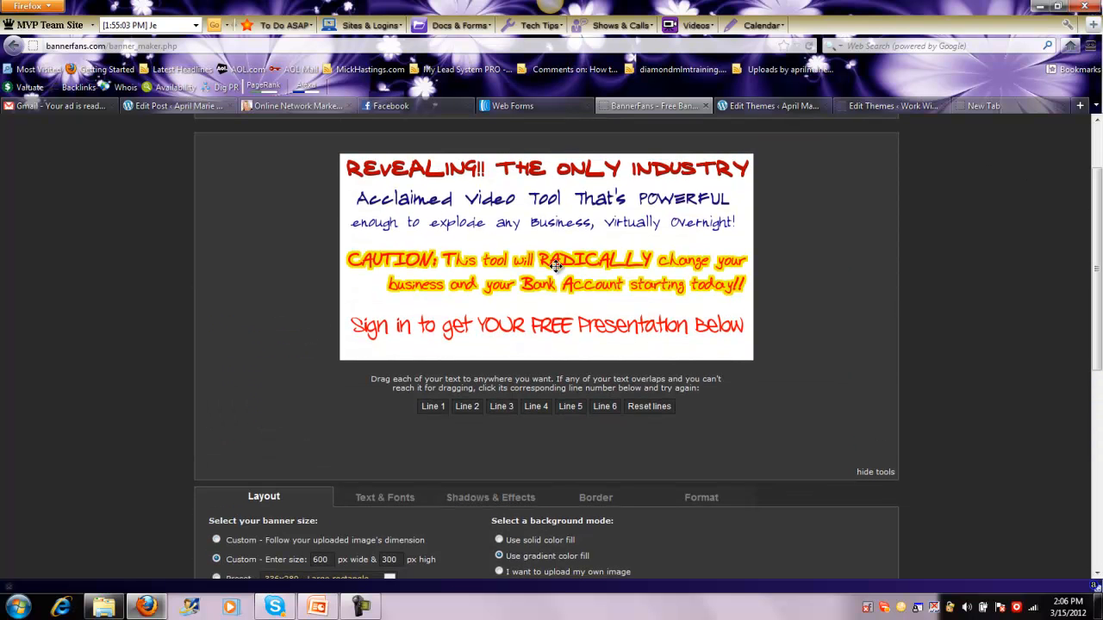
drag(1099, 271, 1099, 300)
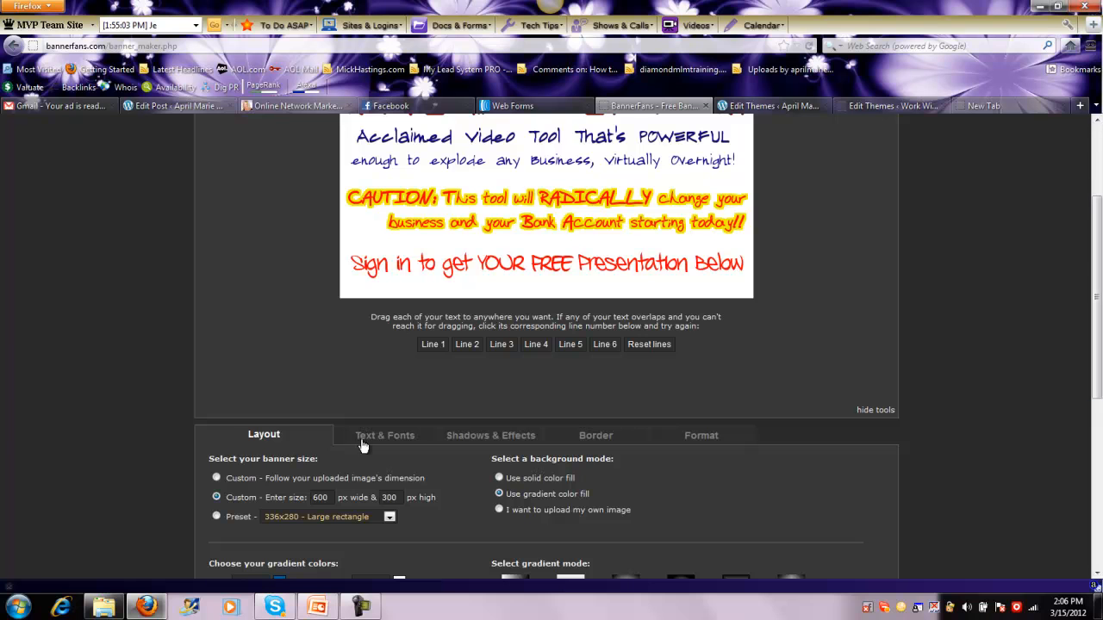
Show the text and font settings, review the banner's text lines, and dismiss the Windows color scheme prompt
click(365, 437)
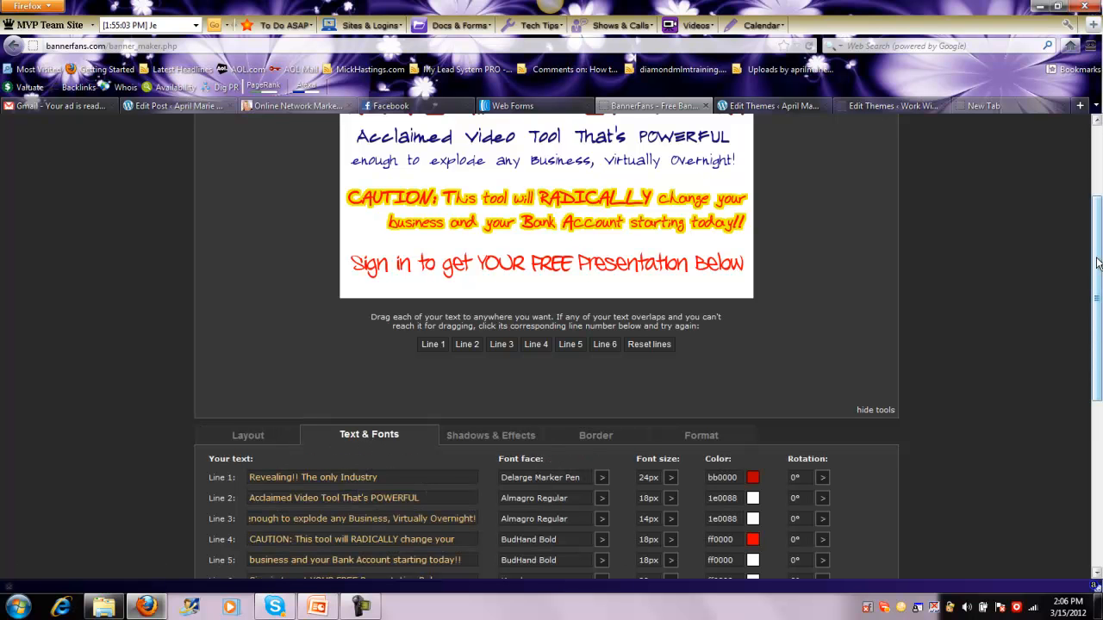
mouse_move(1096, 265)
mouse_down()
mouse_move(1087, 295)
mouse_move(1097, 319)
mouse_move(1092, 226)
mouse_move(1082, 279)
mouse_up()
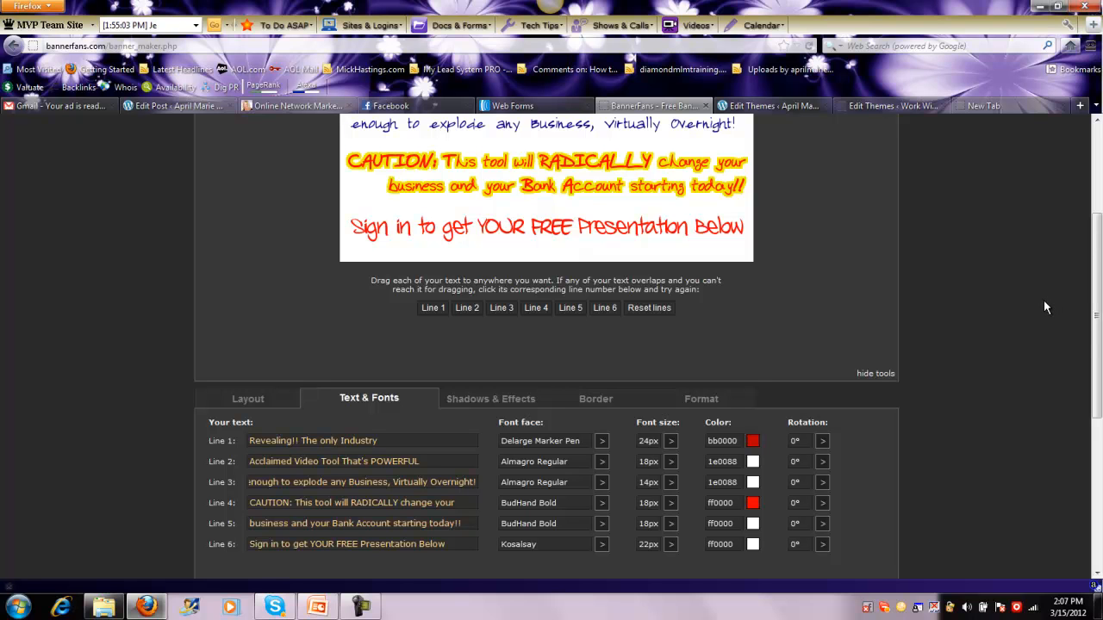
scroll(1099, 342, up, 1)
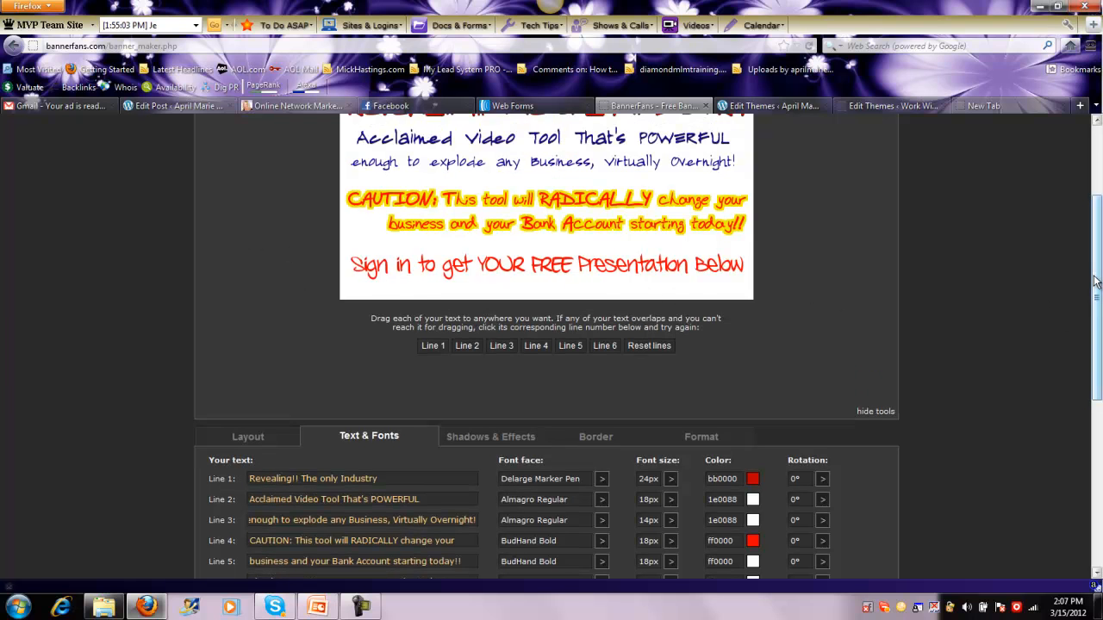
scroll(1099, 325, up, 1)
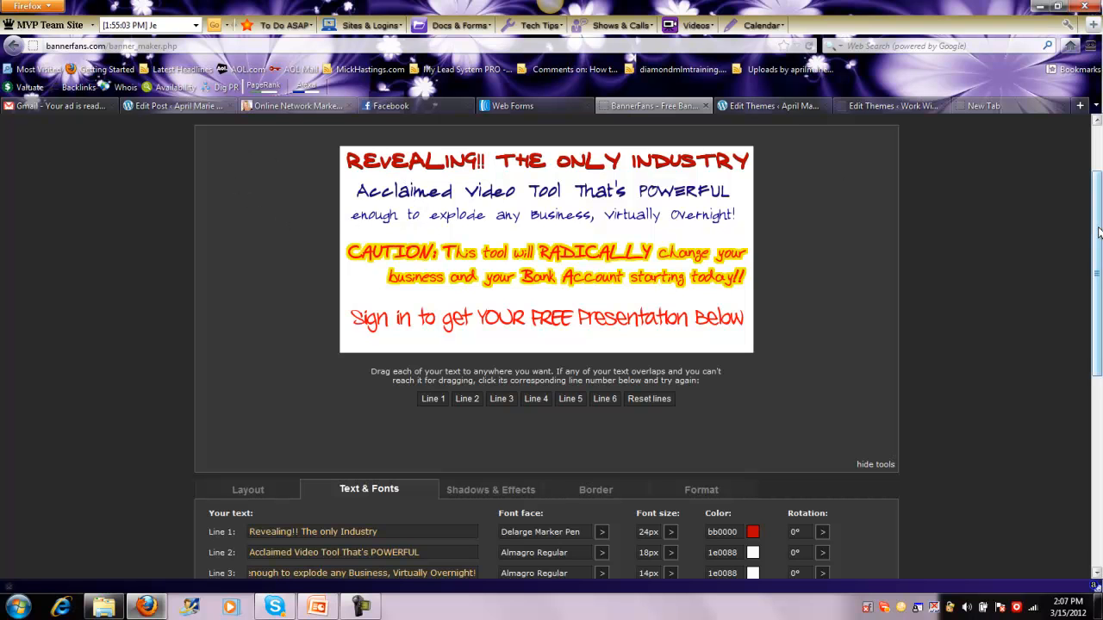
drag(1099, 233, 1098, 276)
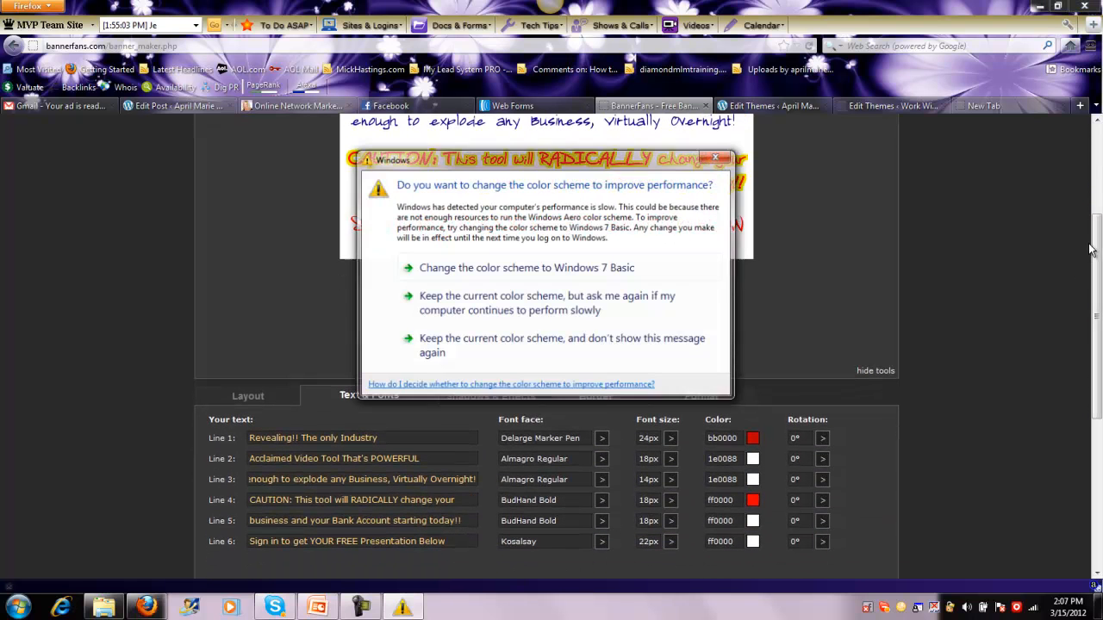
click(717, 156)
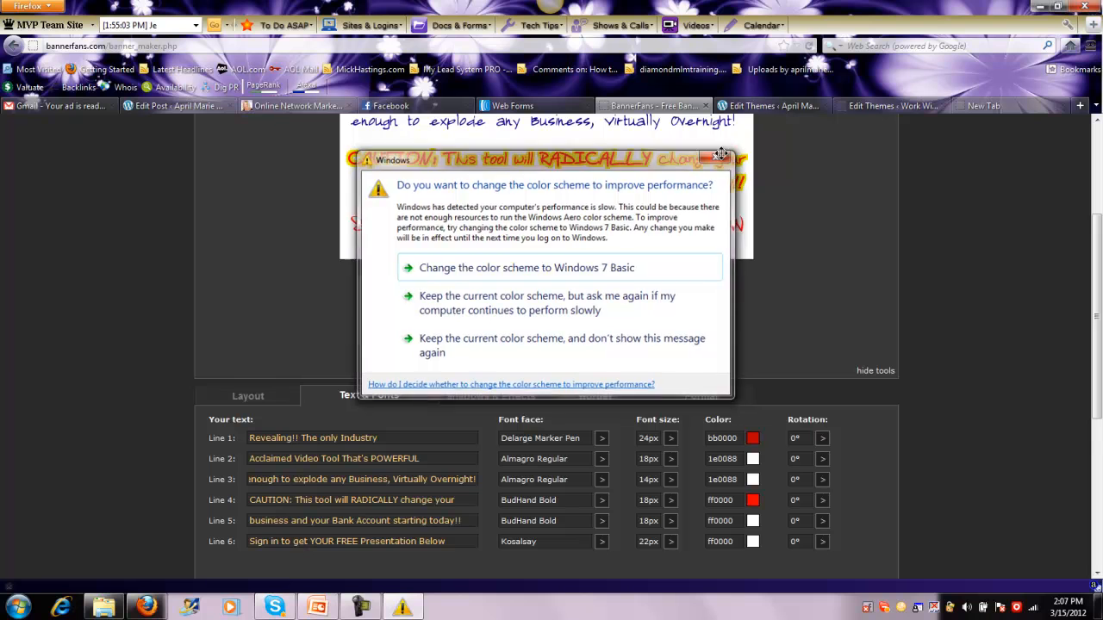
drag(1100, 251, 1088, 284)
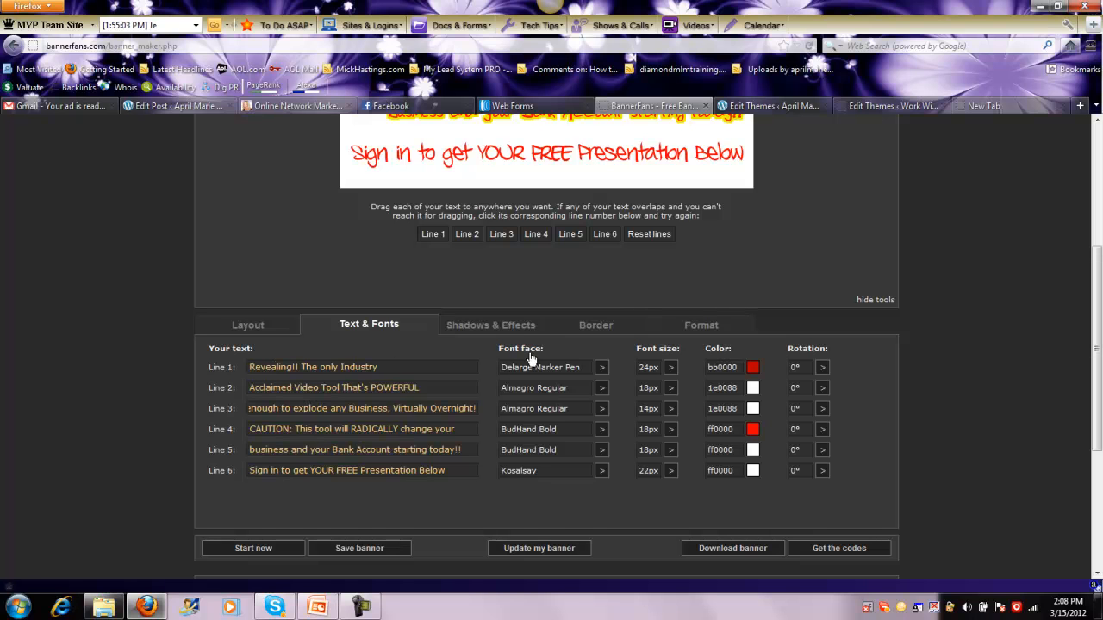
Browse the Graffity, Stock and Rounded fonts for line 1 and view its color picker, closing both without choosing anything
click(602, 367)
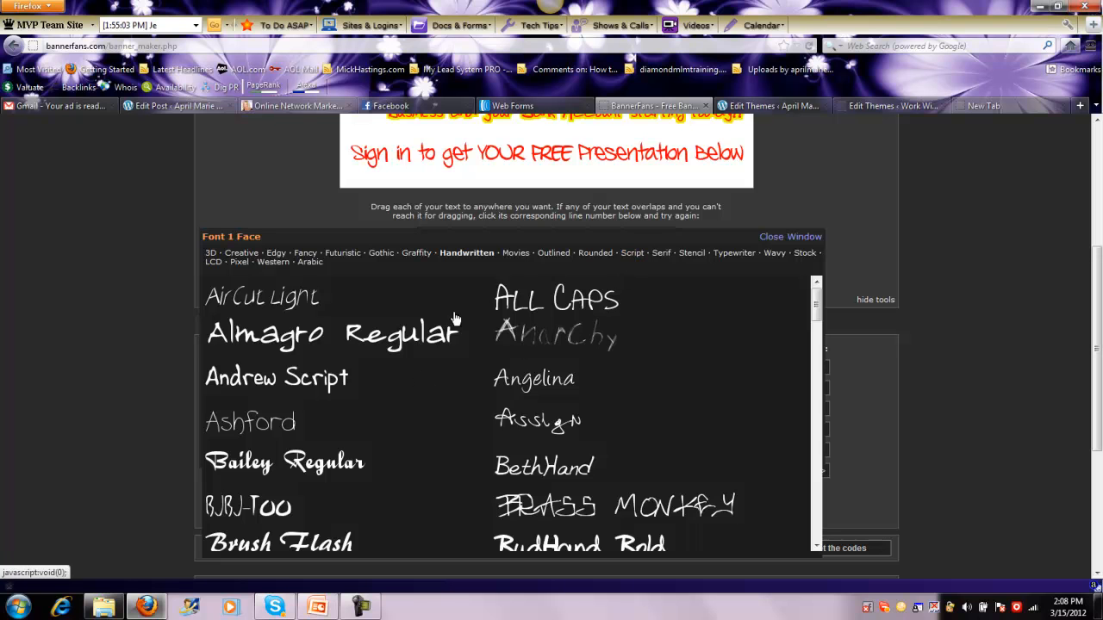
click(417, 253)
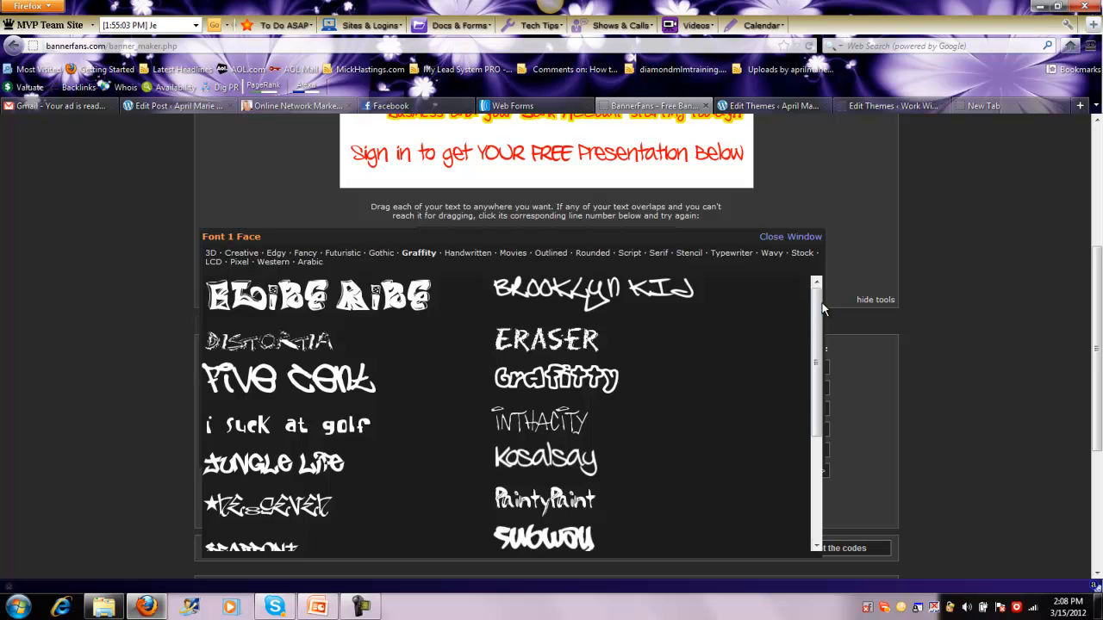
scroll(816, 331, down, 1)
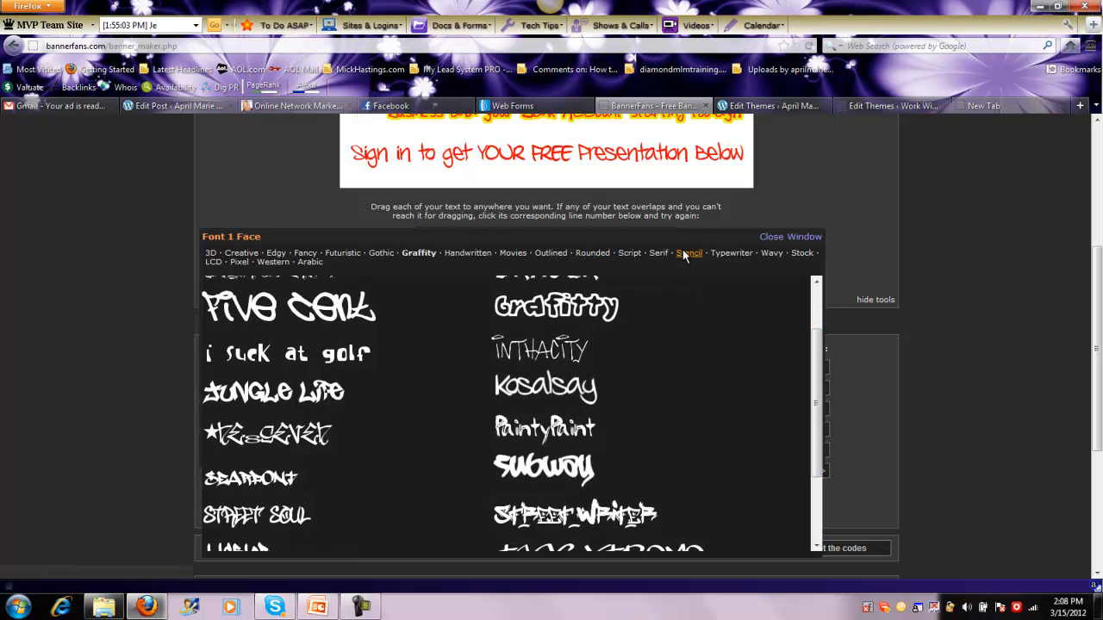
click(801, 252)
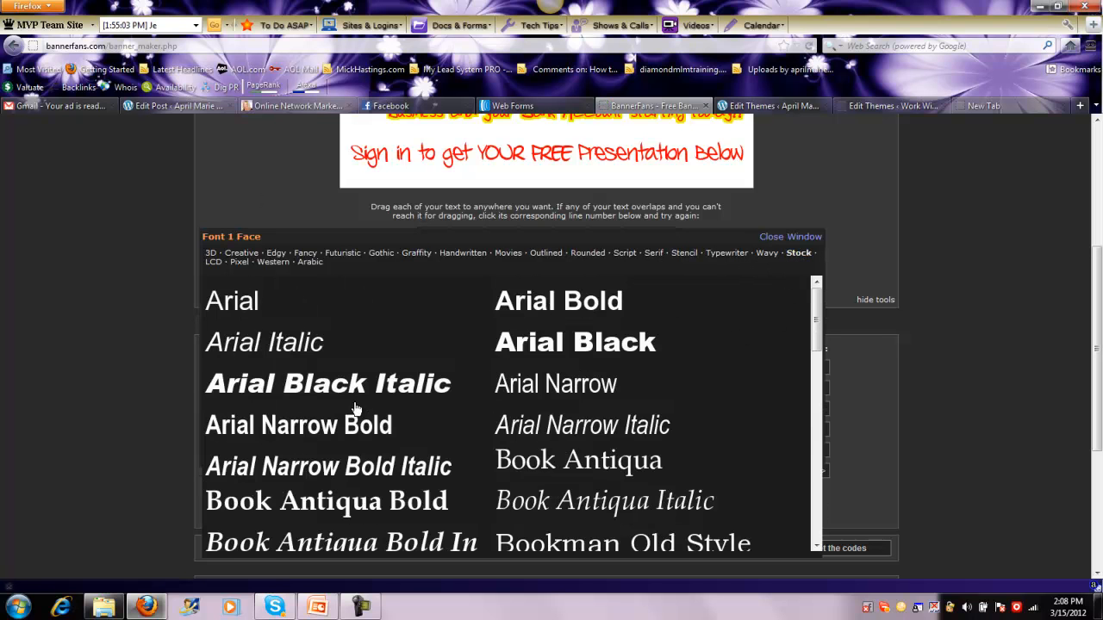
click(590, 254)
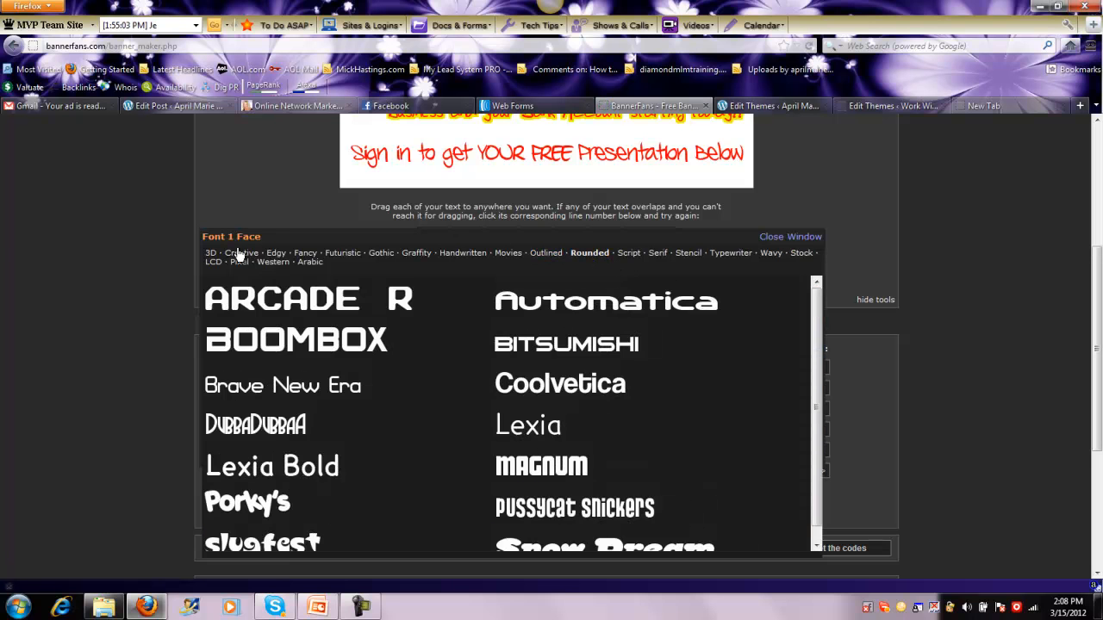
click(791, 236)
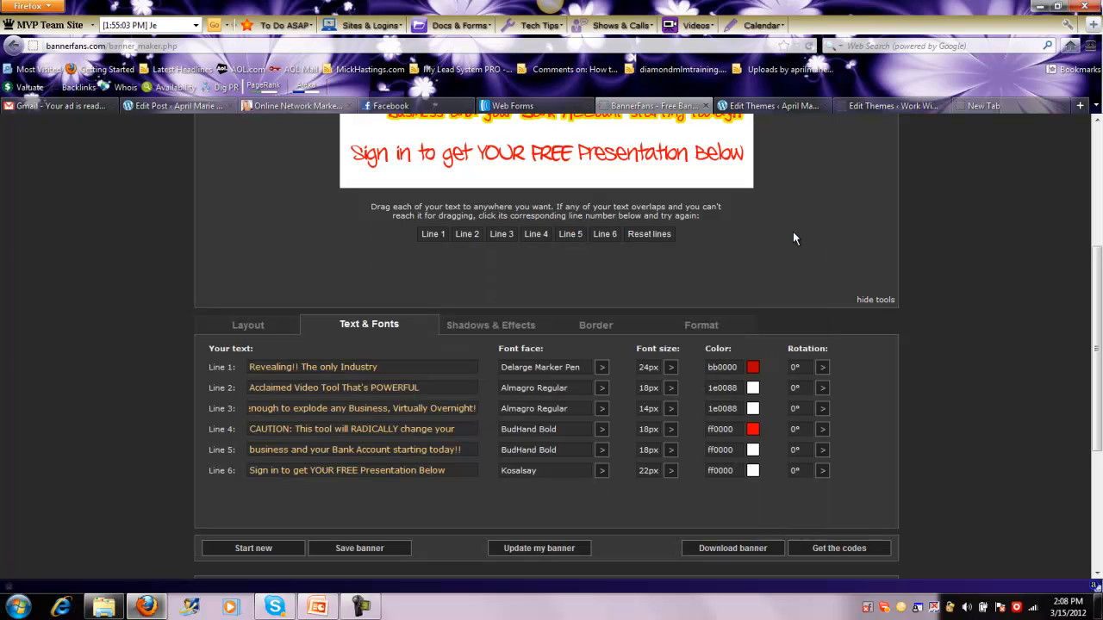
click(754, 368)
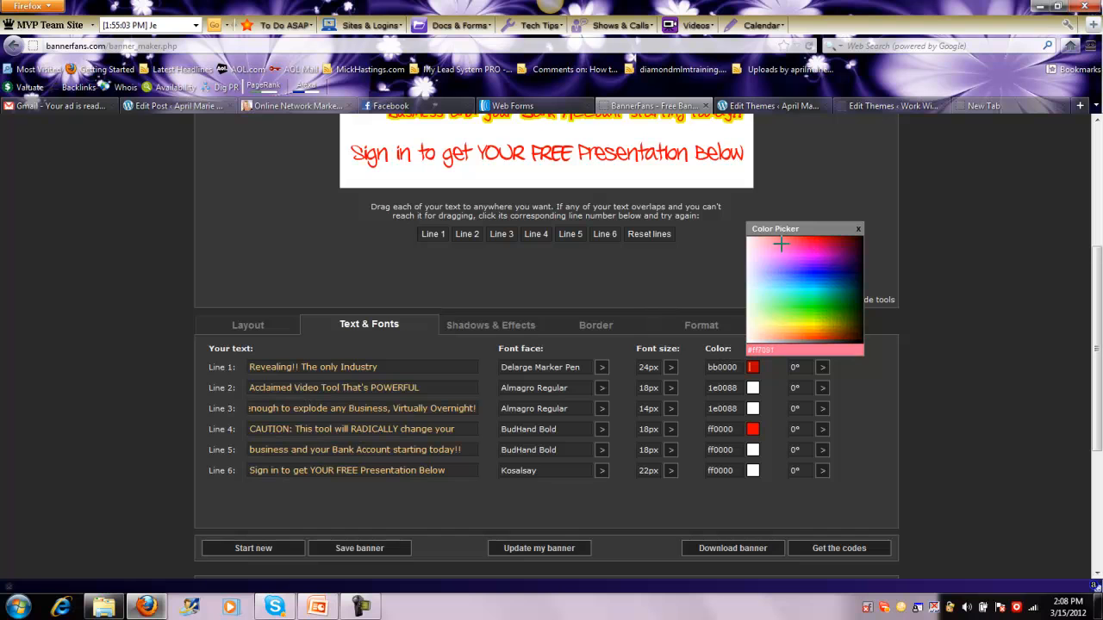
click(859, 230)
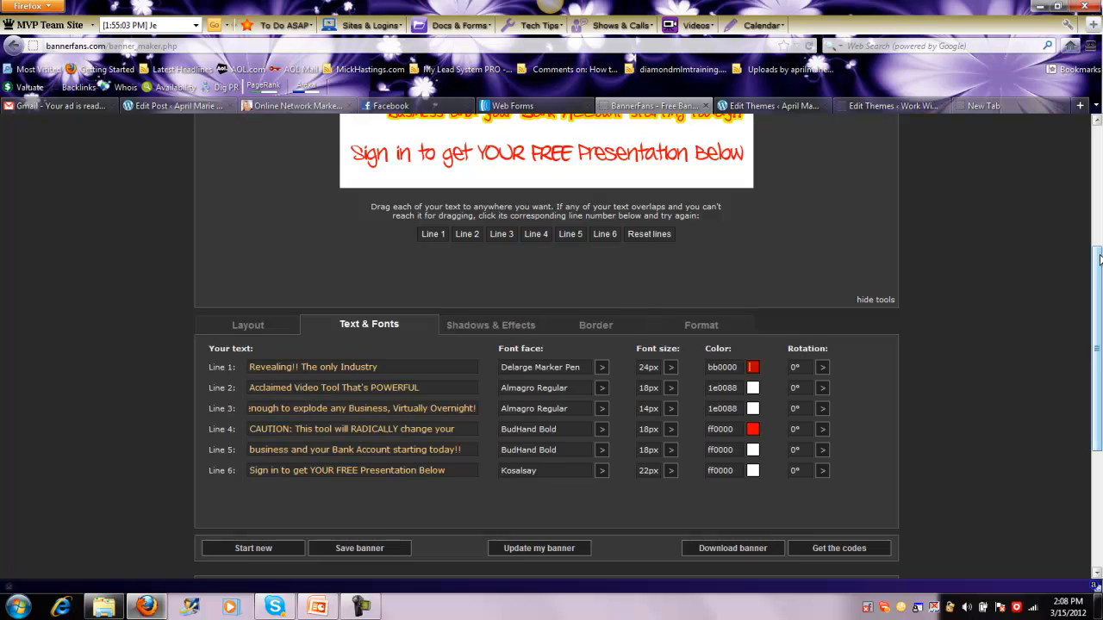
Review the banner action options and nudge the "Revealing!! The only Industry" line slightly on the banner preview
drag(1098, 260, 1098, 343)
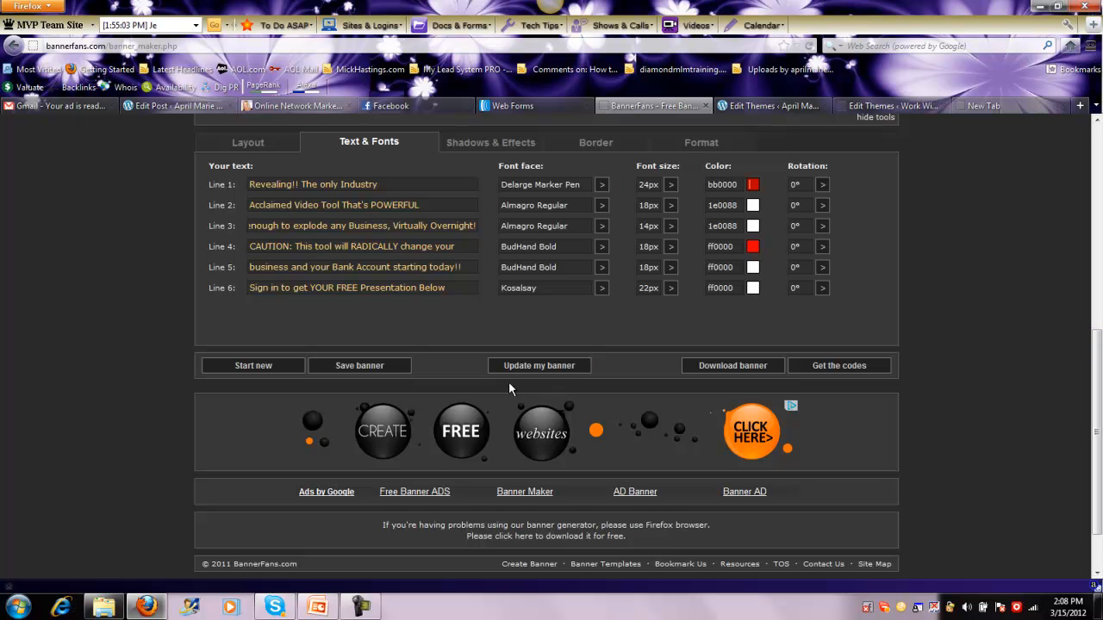
drag(1095, 398, 1087, 235)
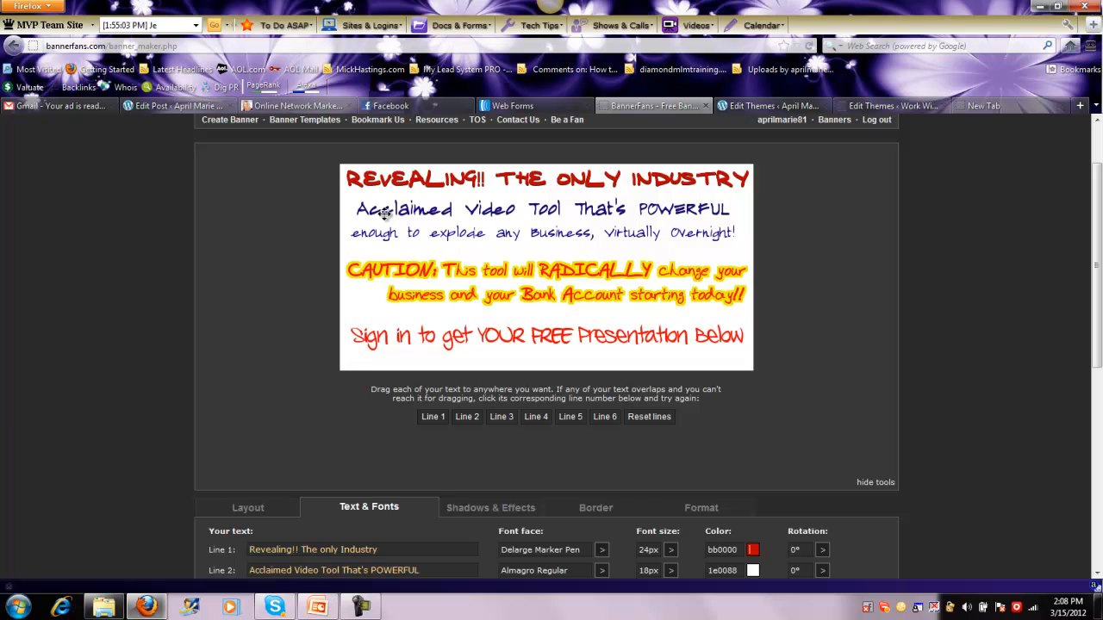
drag(506, 182, 504, 178)
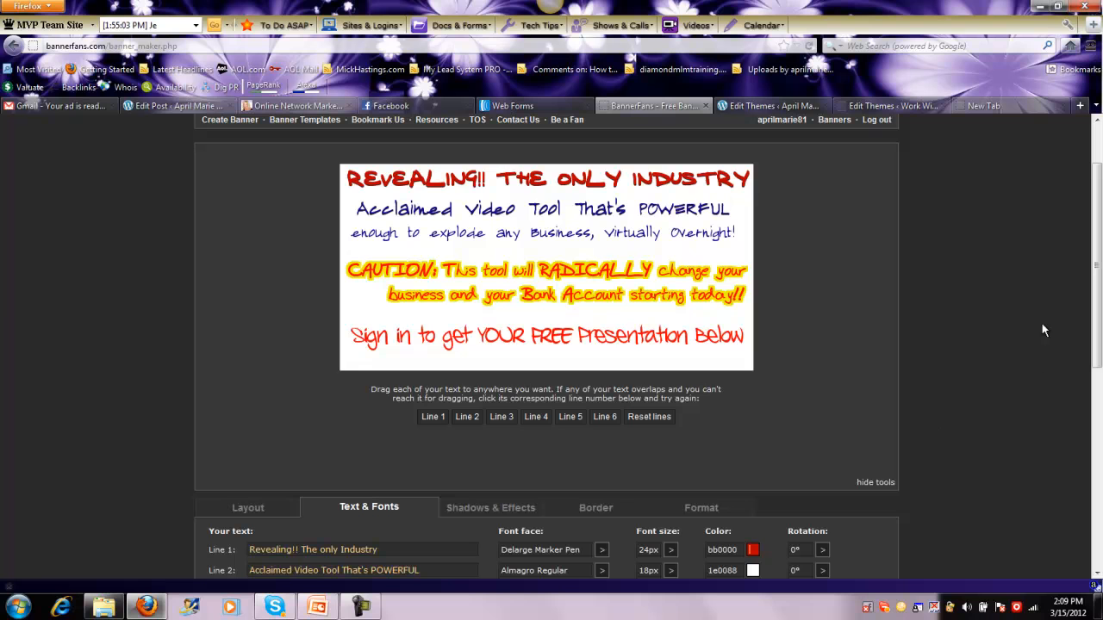
Start a screen capture and pull the capture frame in to the banner's left and bottom edges
right_click(901, 609)
click(942, 530)
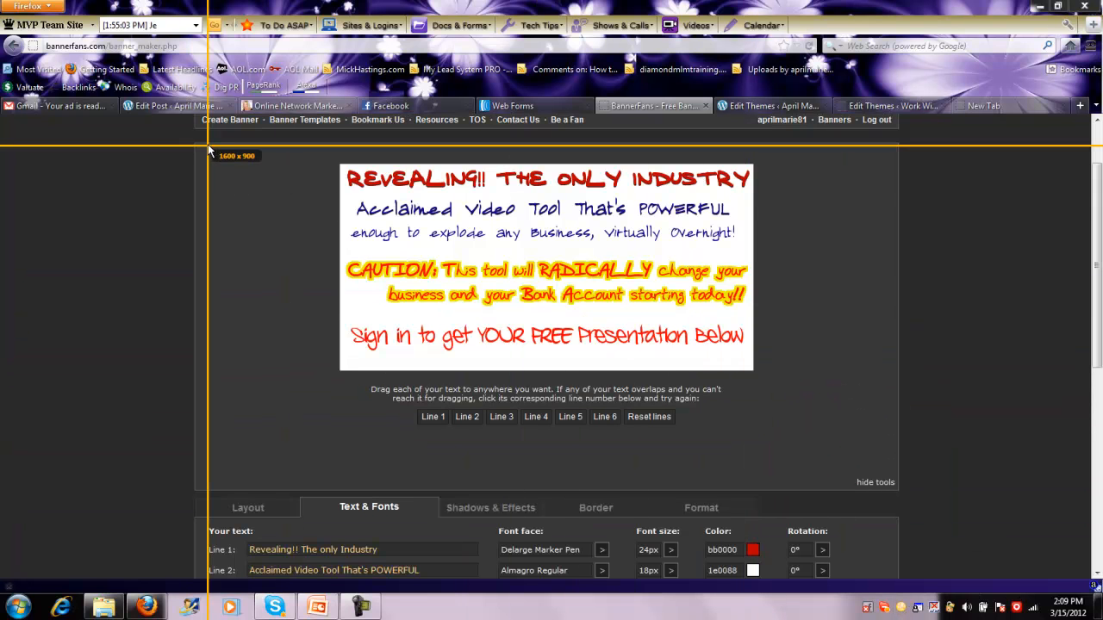
click(206, 147)
drag(255, 248, 286, 251)
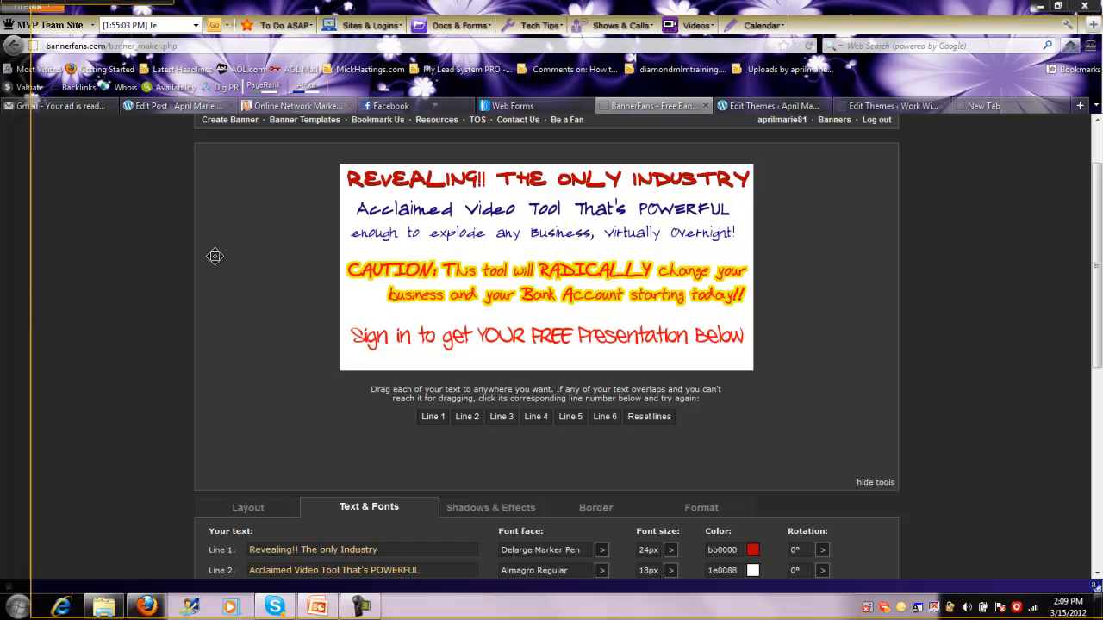
drag(32, 297, 342, 293)
drag(561, 617, 537, 371)
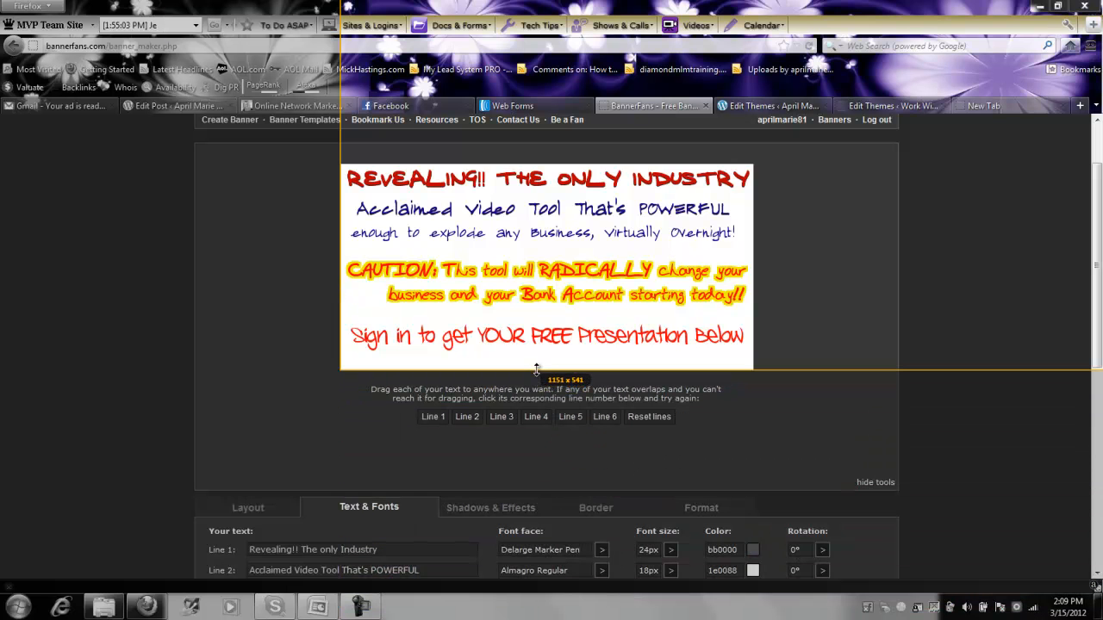
Fit all four edges of the capture frame tightly around the banner, at 593 x 289 pixels
drag(891, 293, 804, 318)
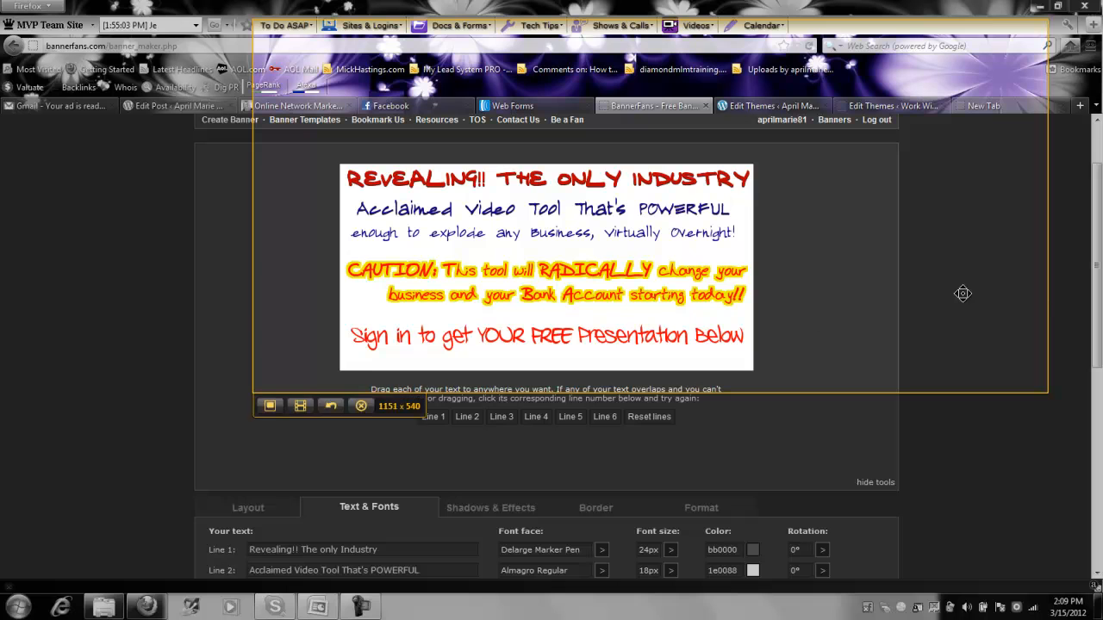
drag(1047, 300, 753, 327)
drag(722, 392, 722, 372)
drag(252, 287, 342, 284)
drag(464, 372, 465, 369)
drag(753, 266, 750, 266)
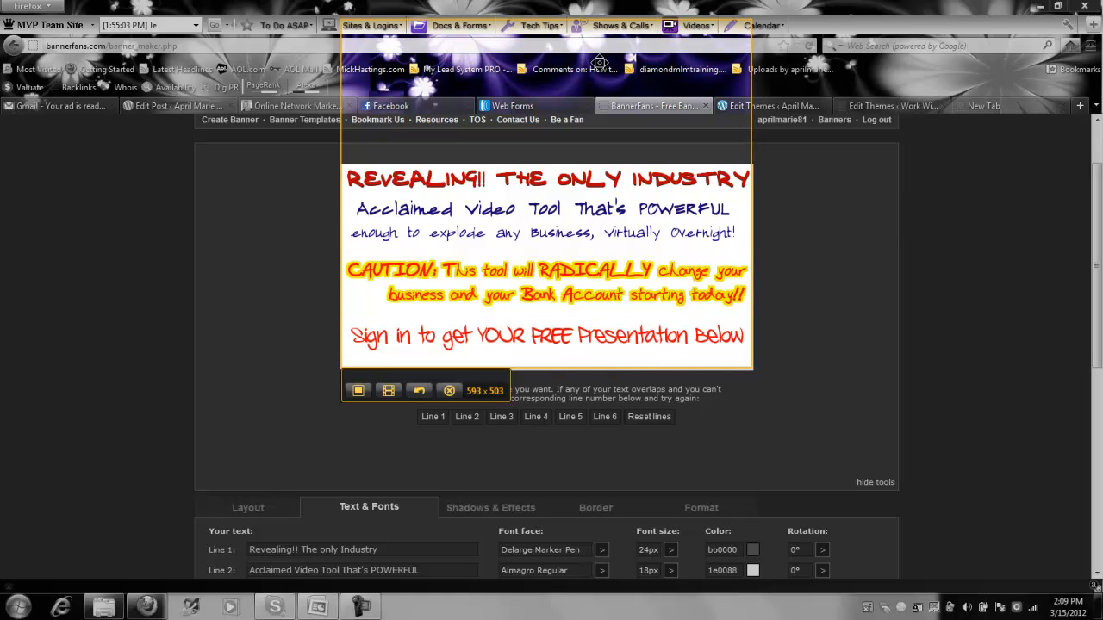
drag(572, 19, 572, 164)
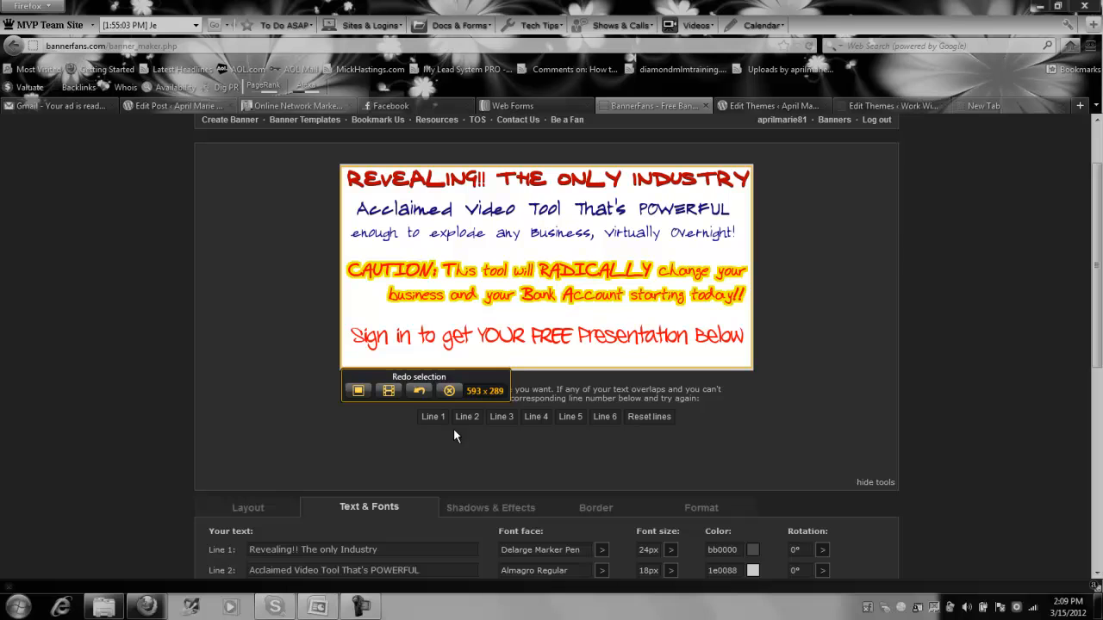
Capture the framed banner as an image and save it to the Desktop as the PNG file 2012-03-15_1410
click(358, 392)
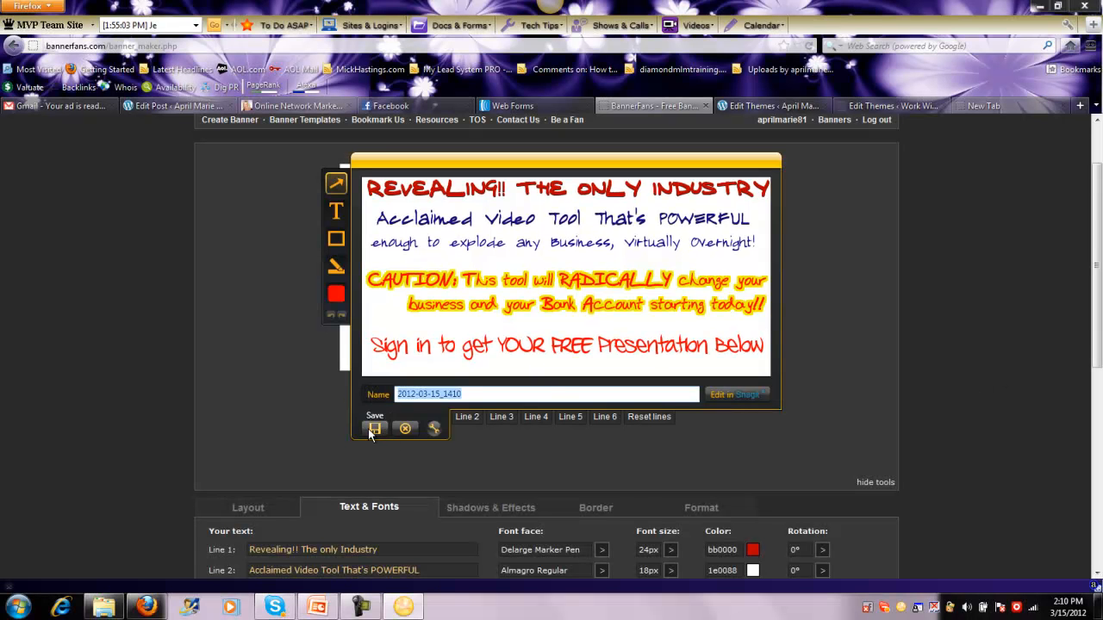
click(374, 428)
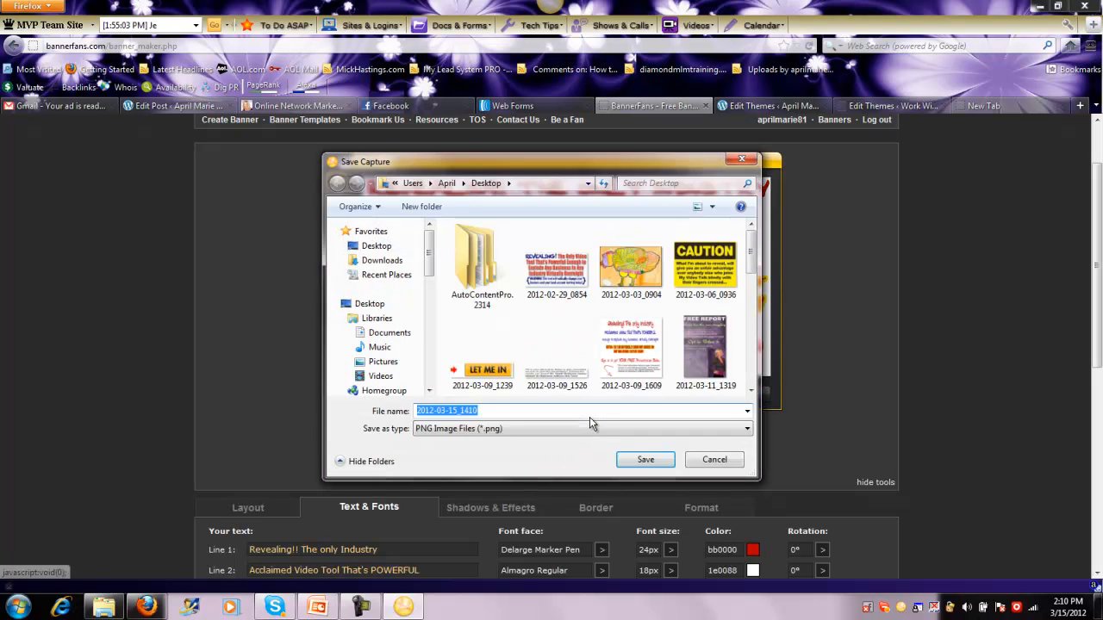
click(642, 461)
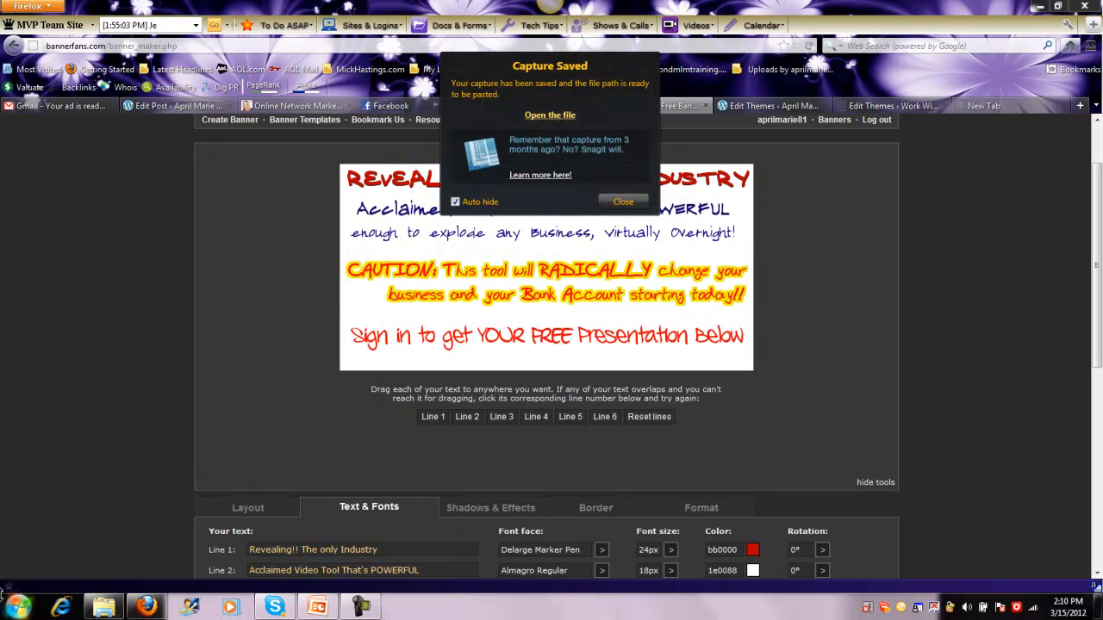
Switch to PowerPoint and activate the blank first slide of Presentation1
click(317, 608)
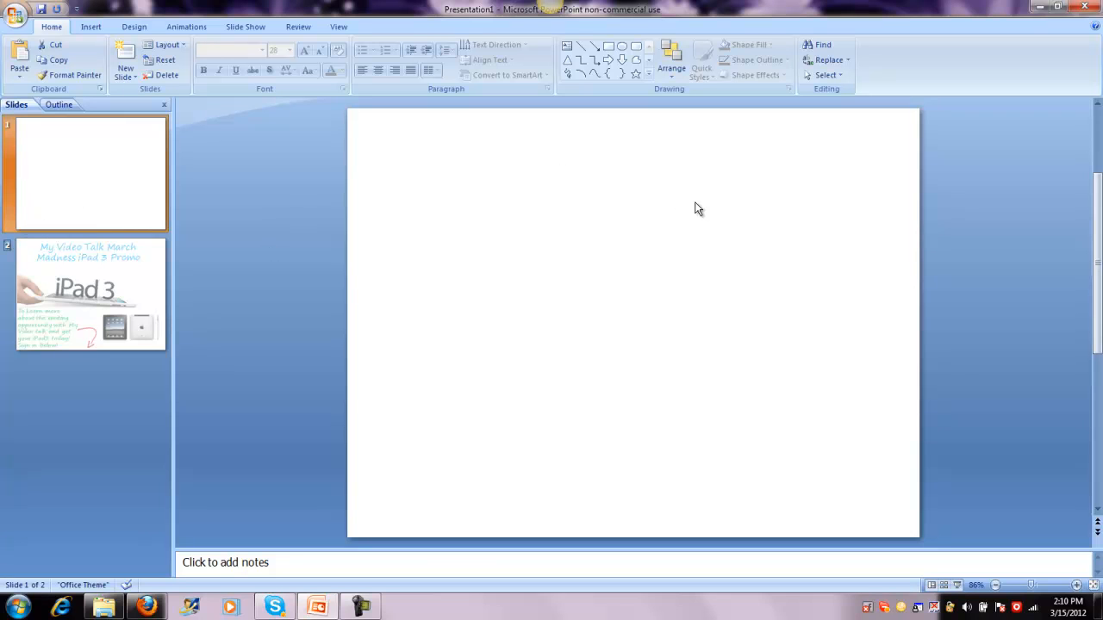
click(642, 222)
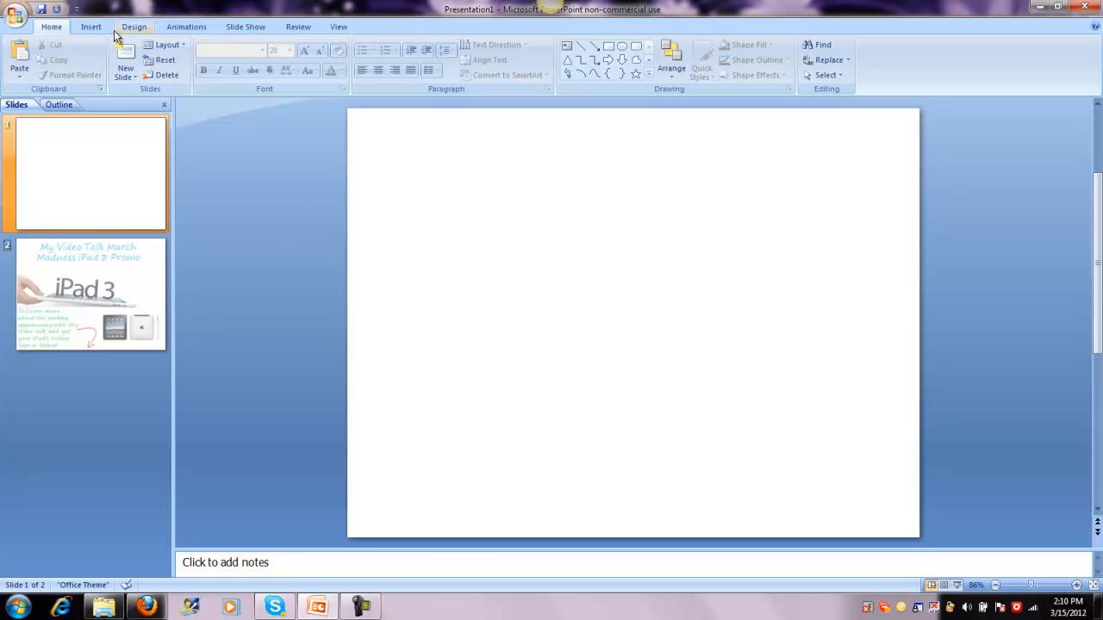
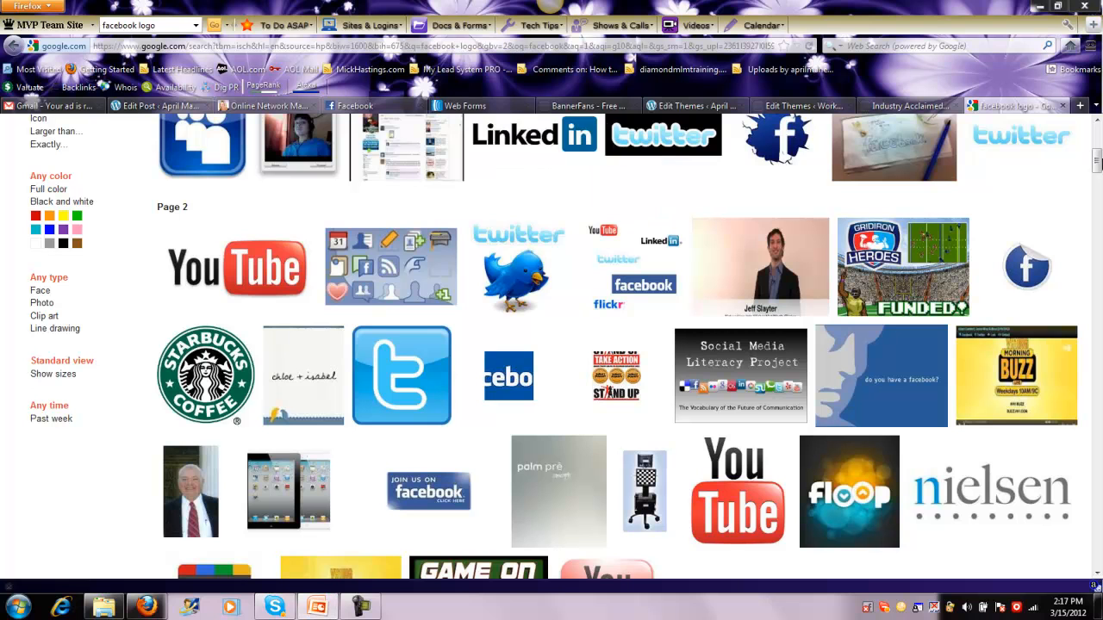
Close the facebook logo image search and video marketing tabs, and load the Work With blog's home page in a new tab
click(1065, 107)
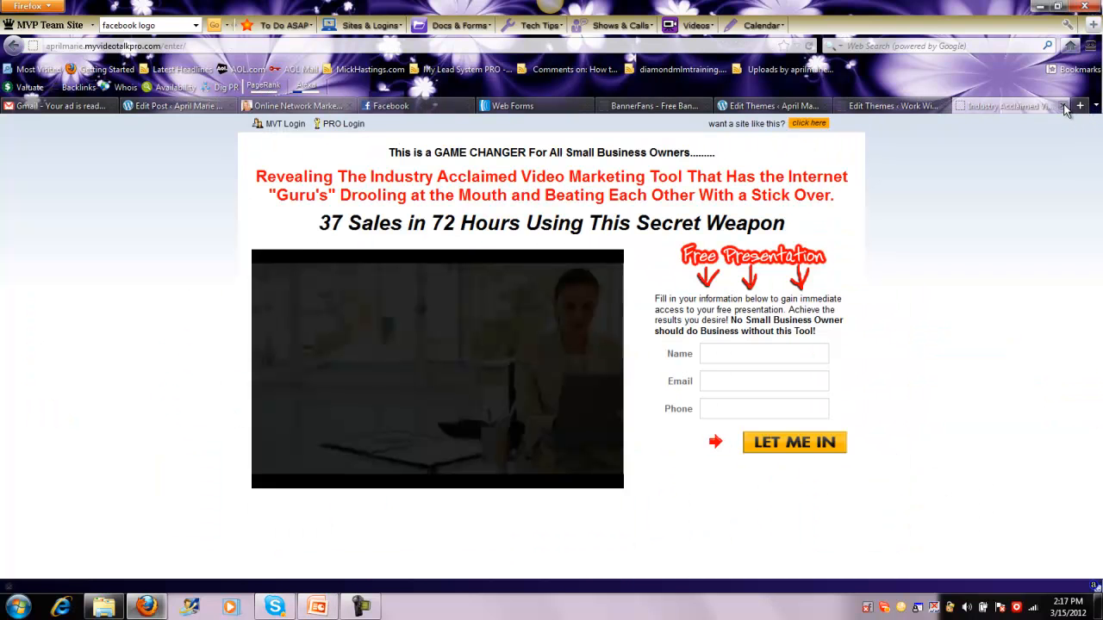
click(1063, 106)
click(1082, 105)
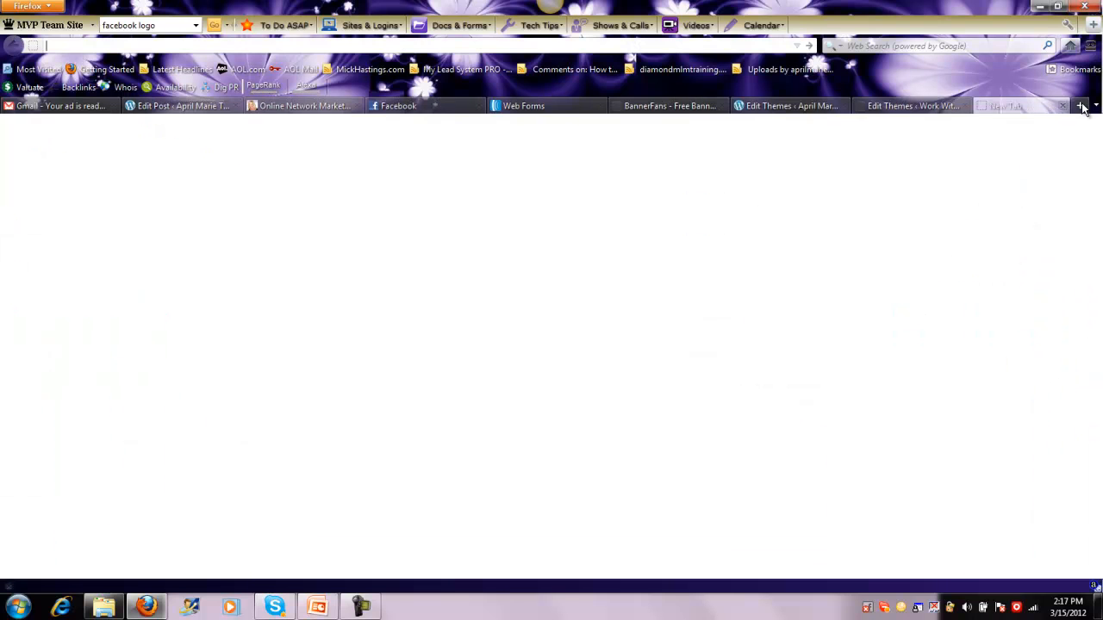
text(wo)
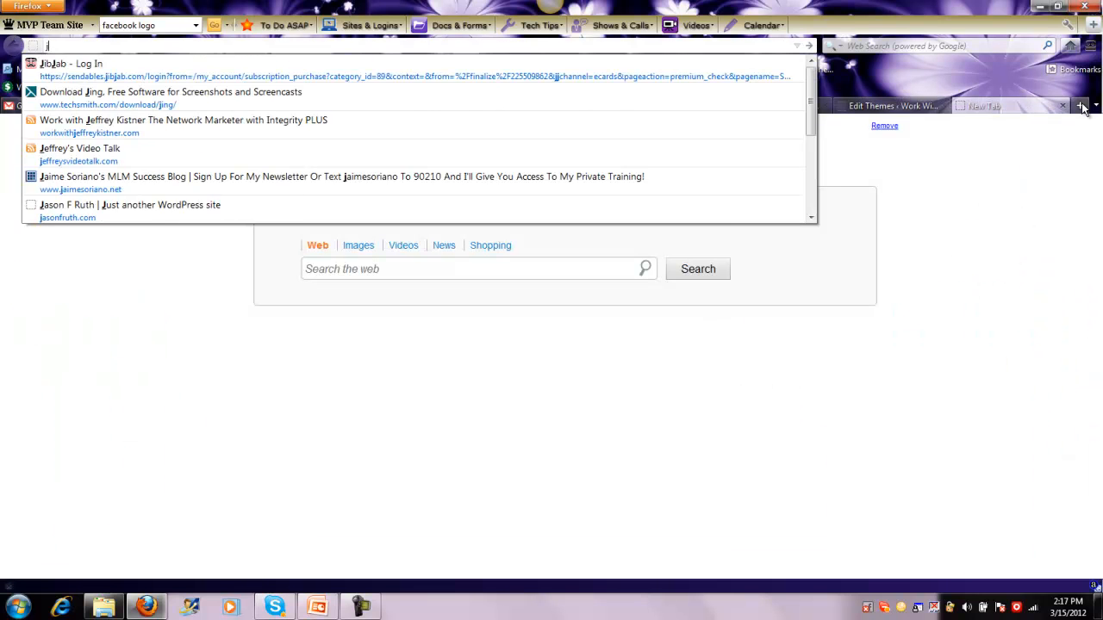
text(rk)
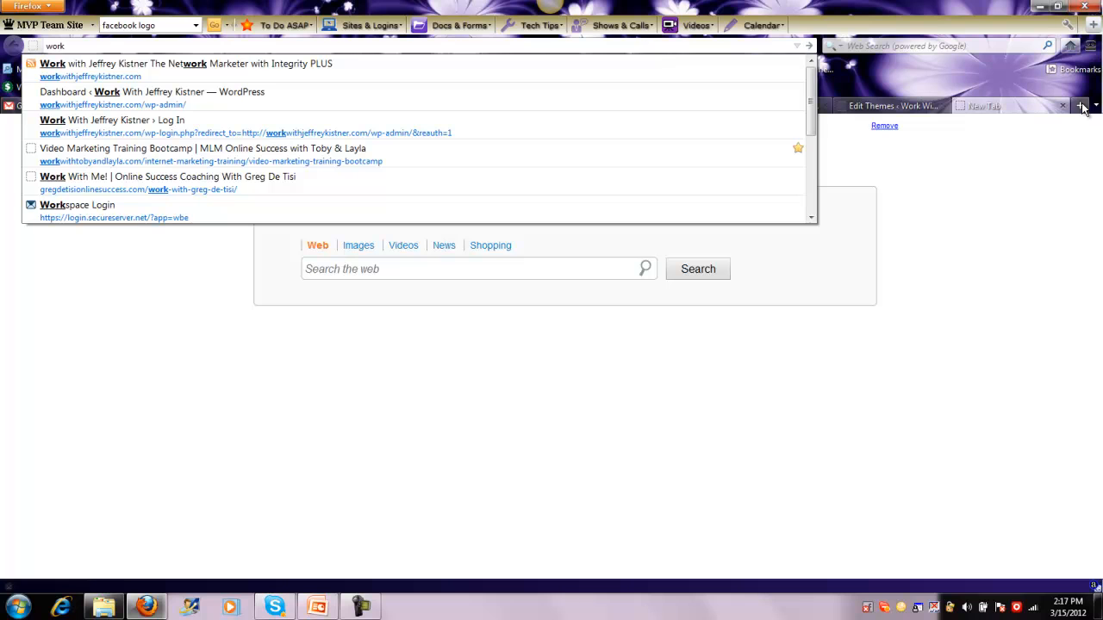
click(263, 62)
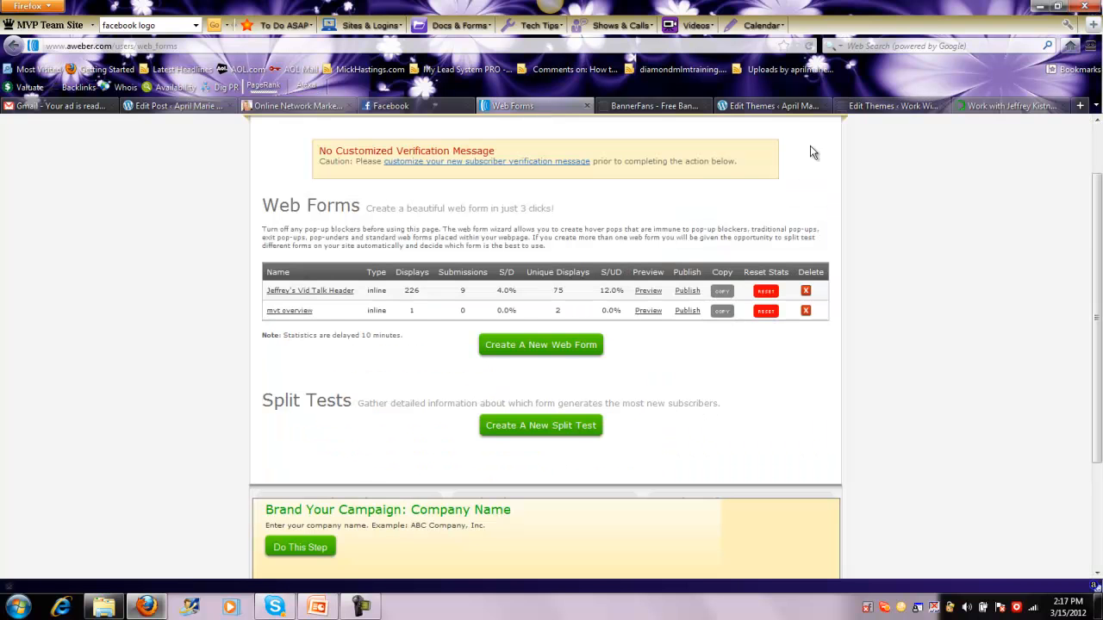
Switch to the AWeber Web Forms page and start creating a new web form for the jeffreyvidtips list
click(534, 106)
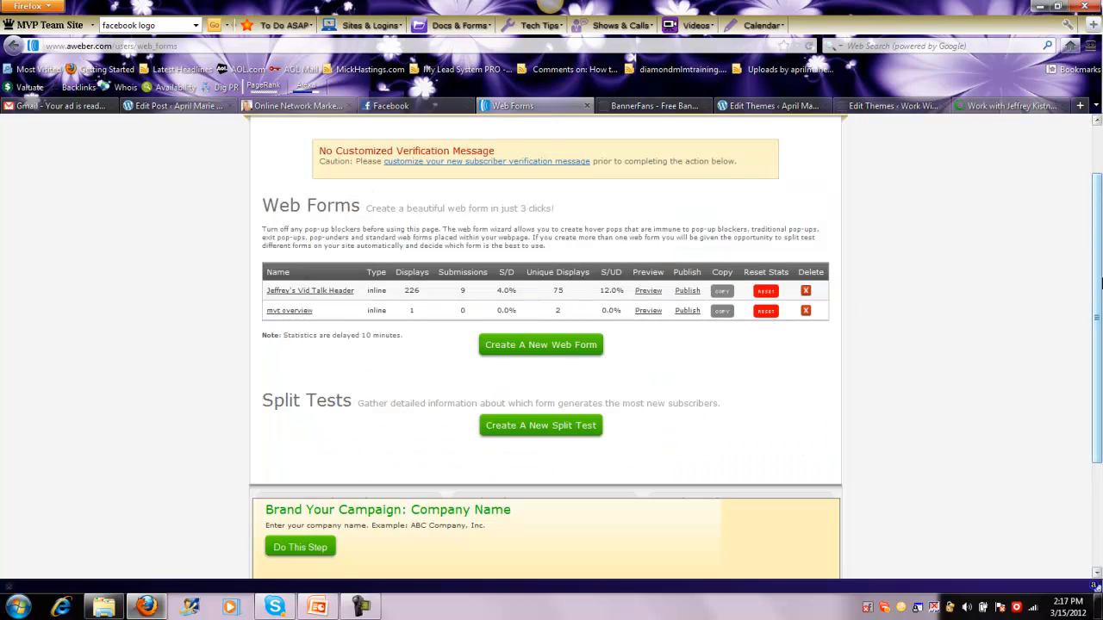
drag(1094, 248, 1092, 185)
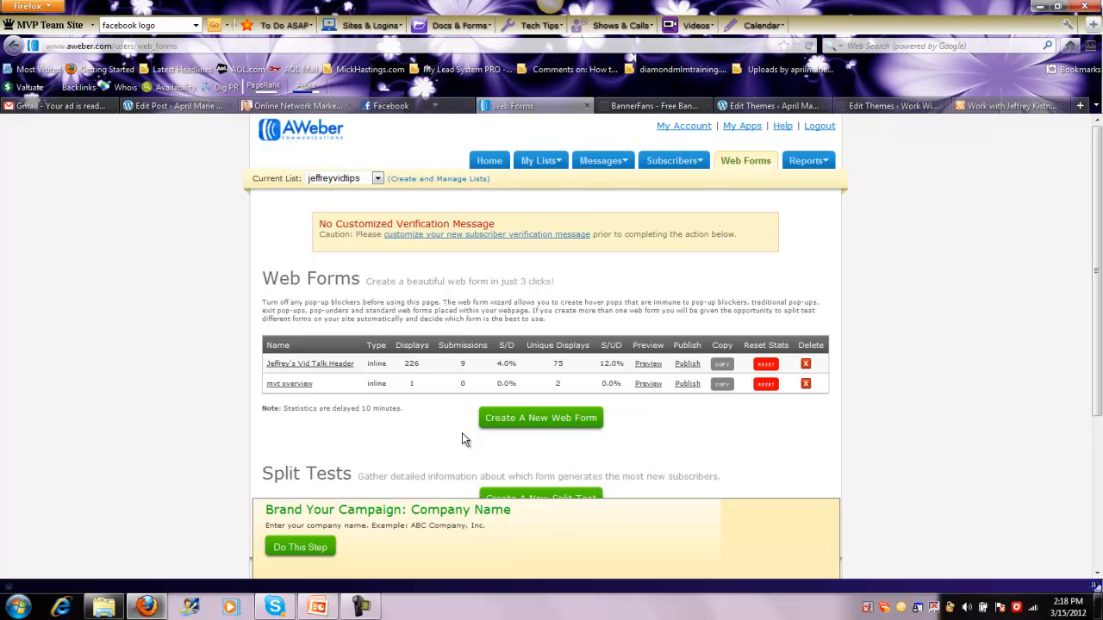
click(558, 421)
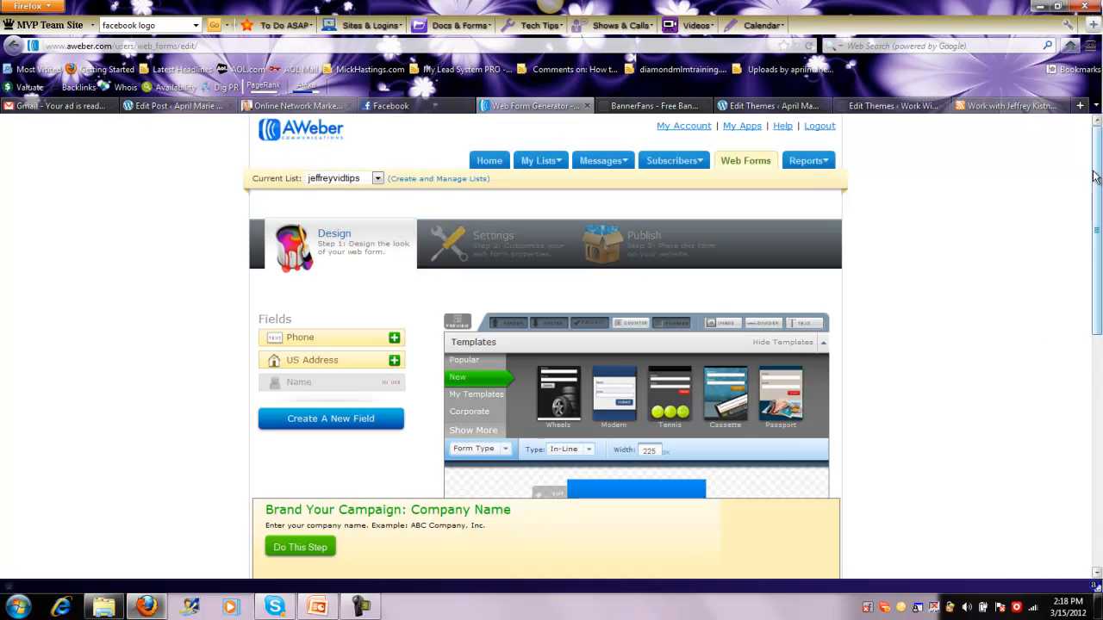
Load the Basic template from the Popular templates into the web form
drag(1098, 176, 1098, 211)
click(451, 285)
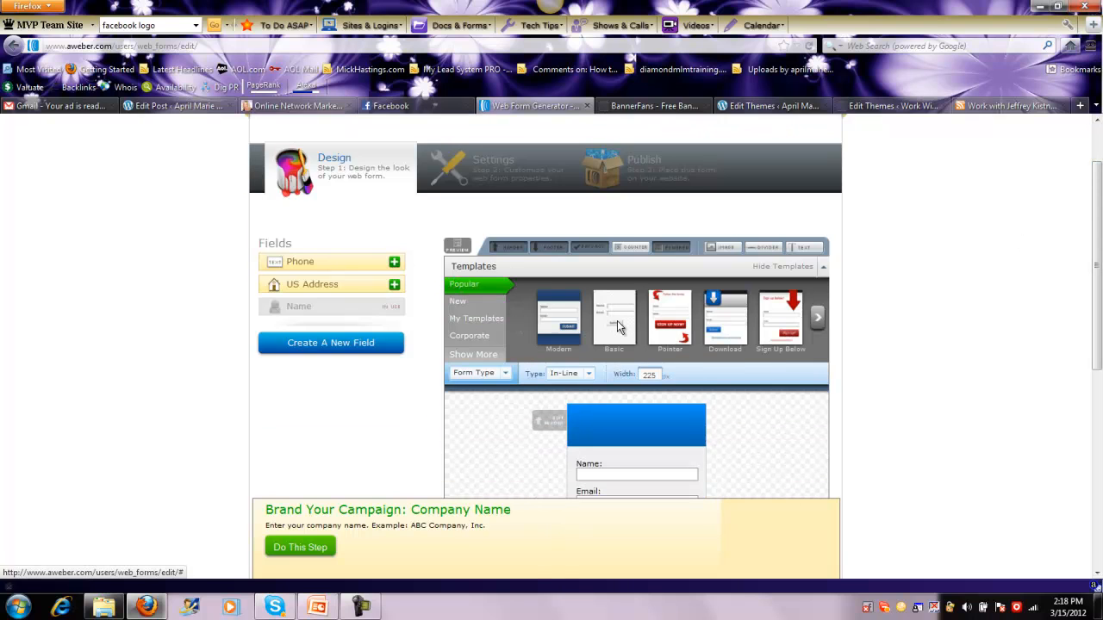
click(613, 323)
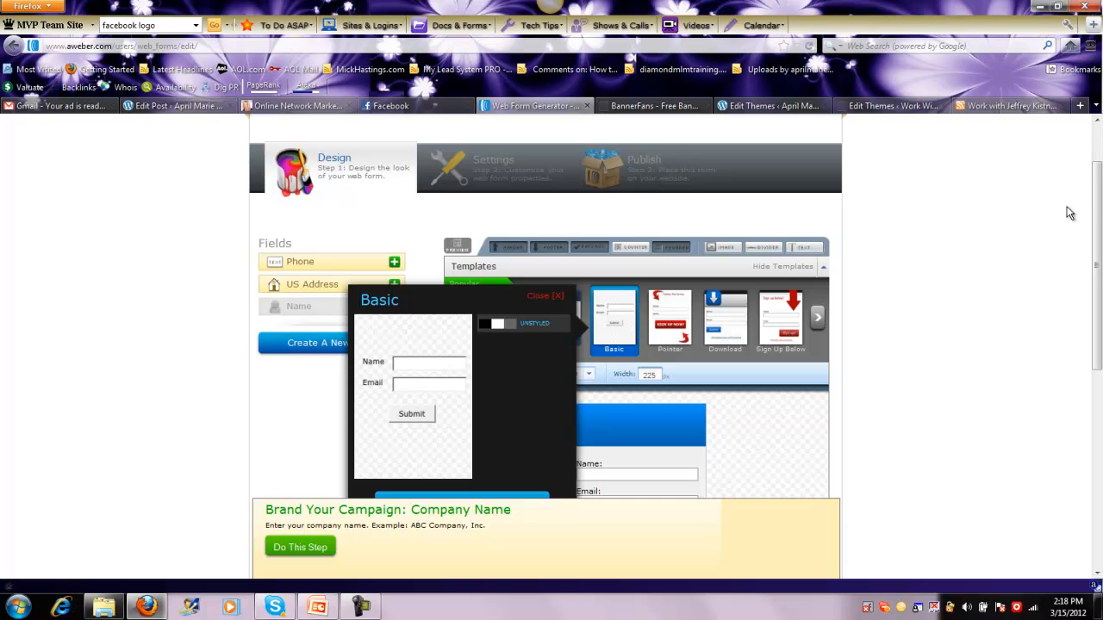
drag(1097, 211, 1094, 259)
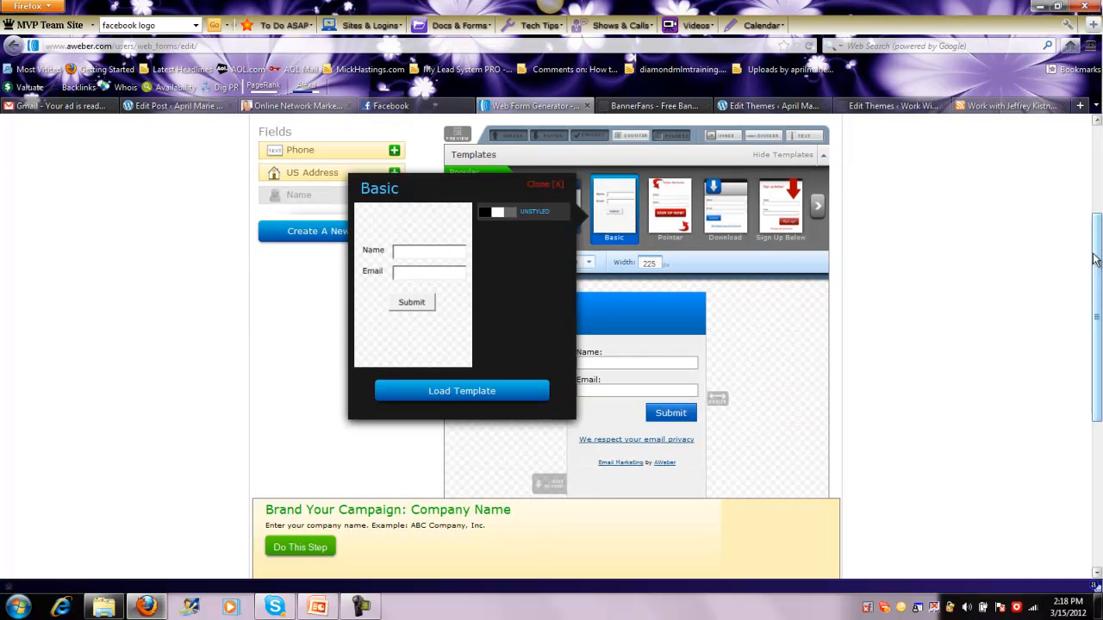
click(466, 390)
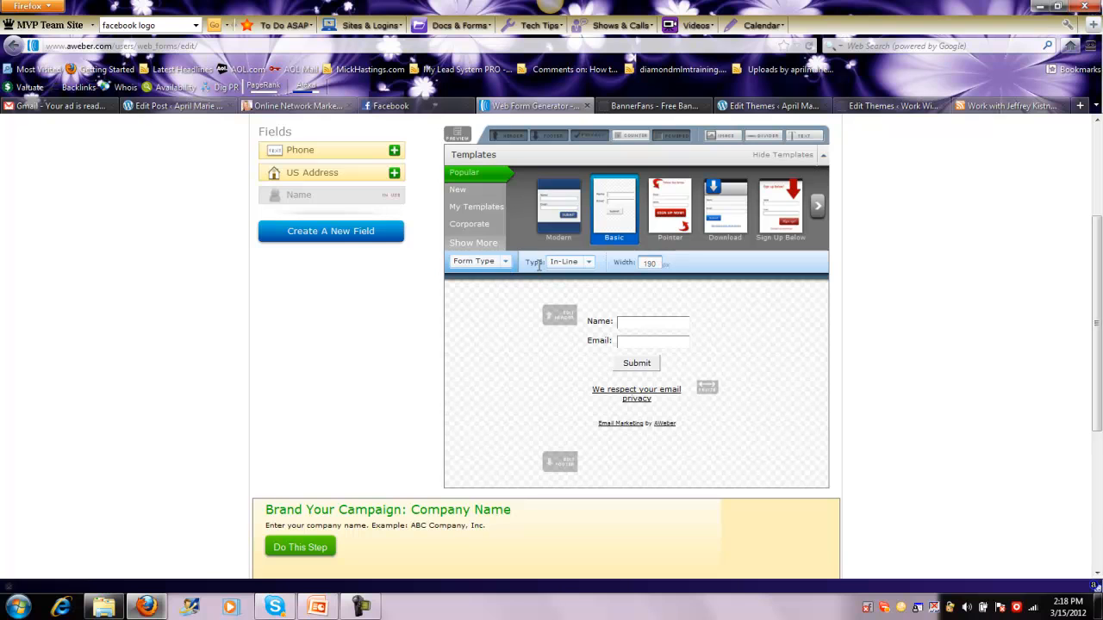
Change the form type to Lightbox and set the form width to 600 px
click(590, 263)
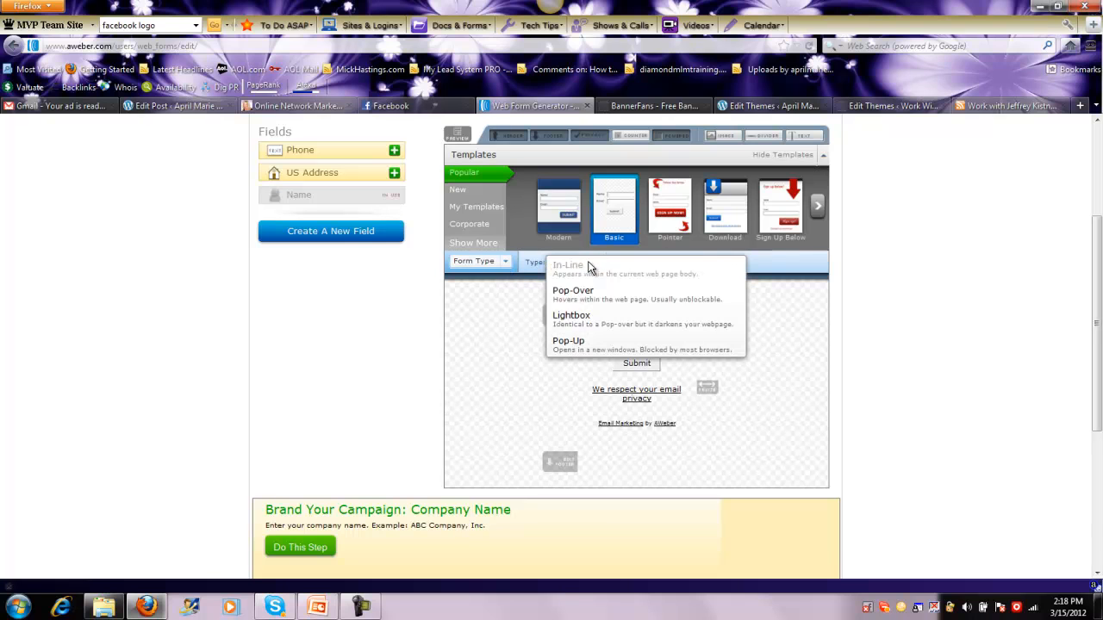
click(583, 320)
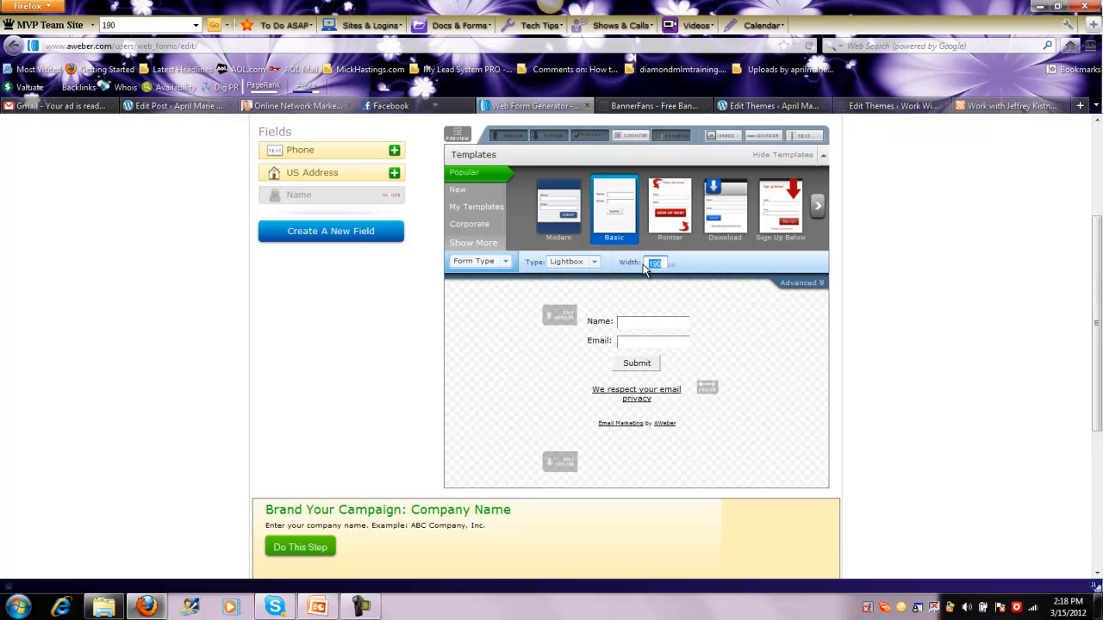
text(60)
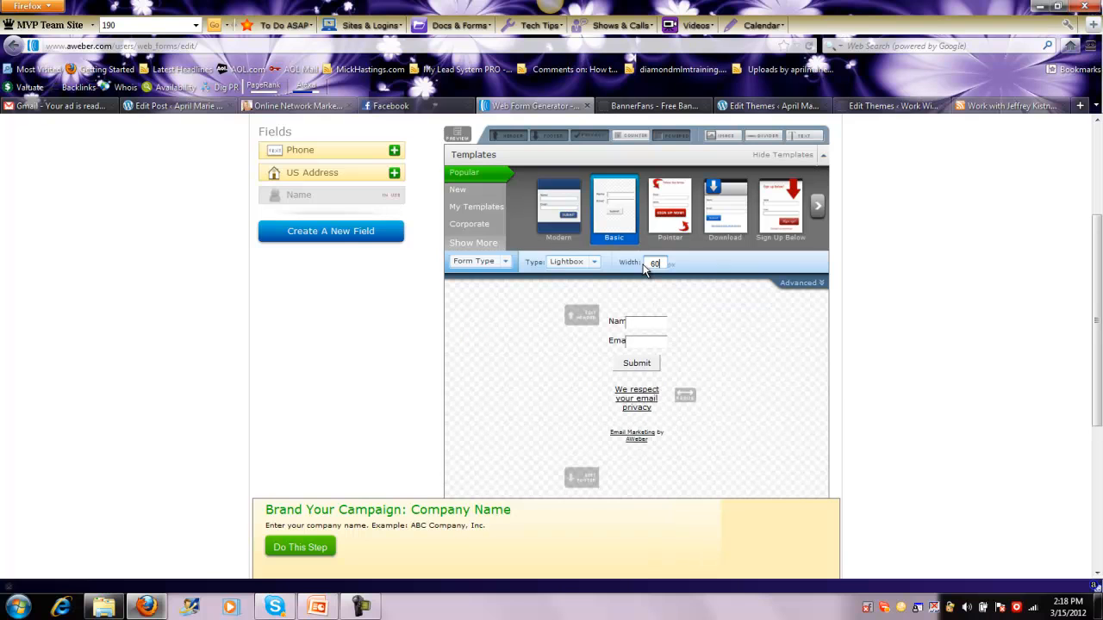
text(0)
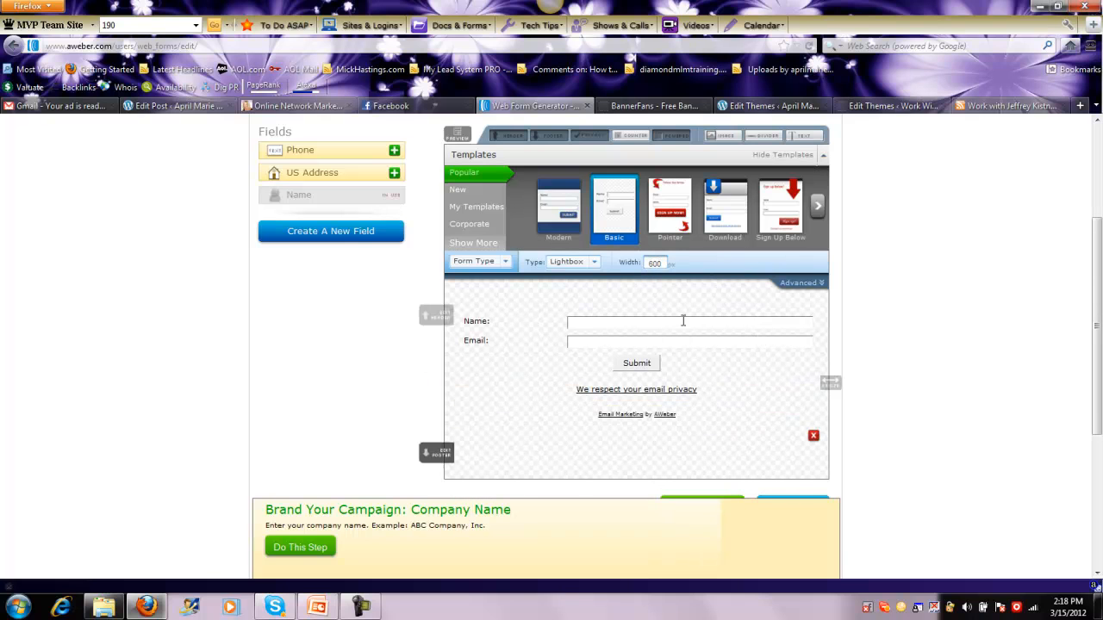
Set the background colour of the form's body to white, ffffff
click(507, 263)
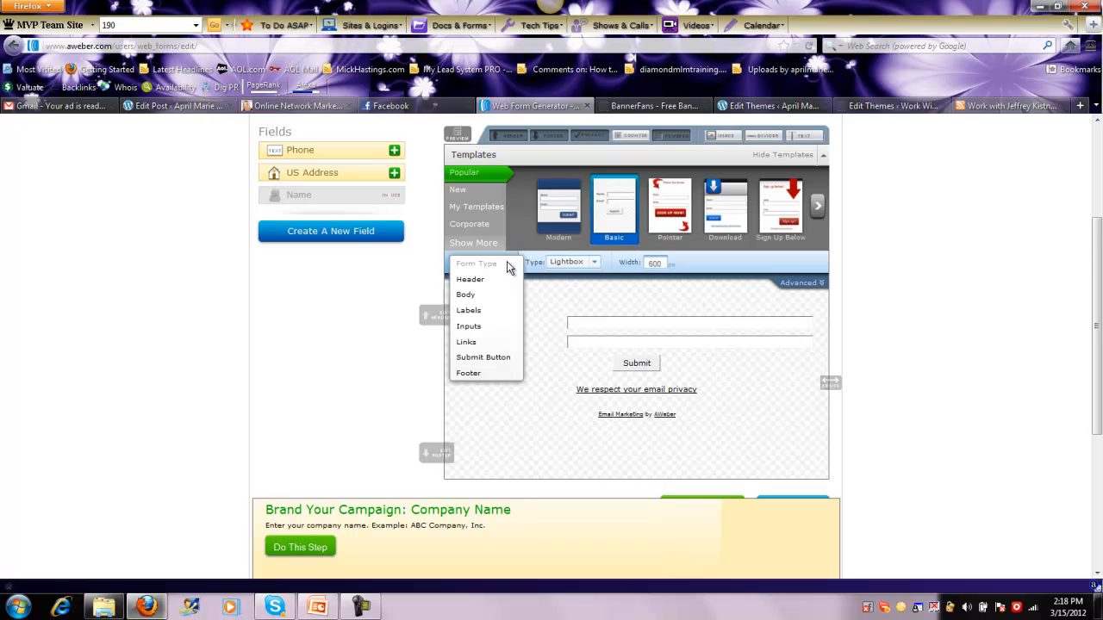
click(478, 297)
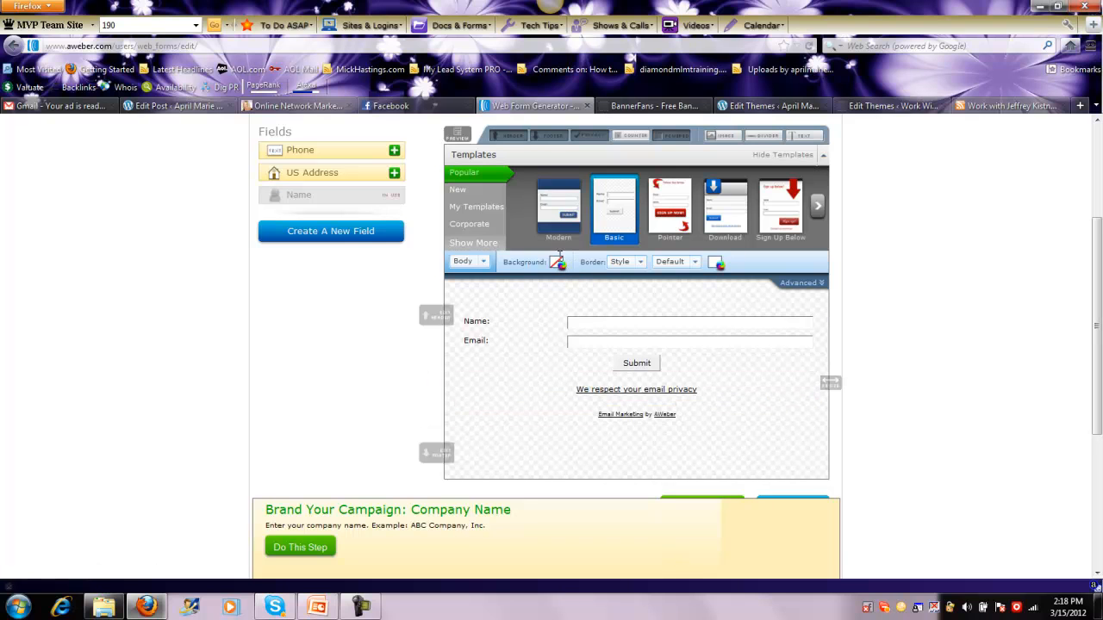
click(482, 263)
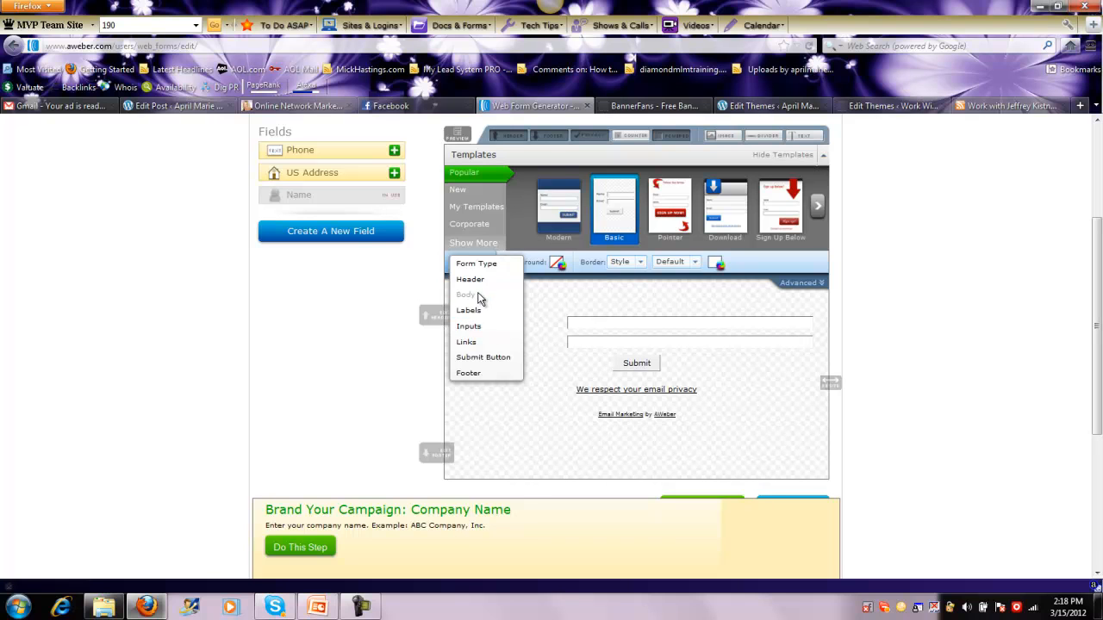
click(480, 299)
click(557, 264)
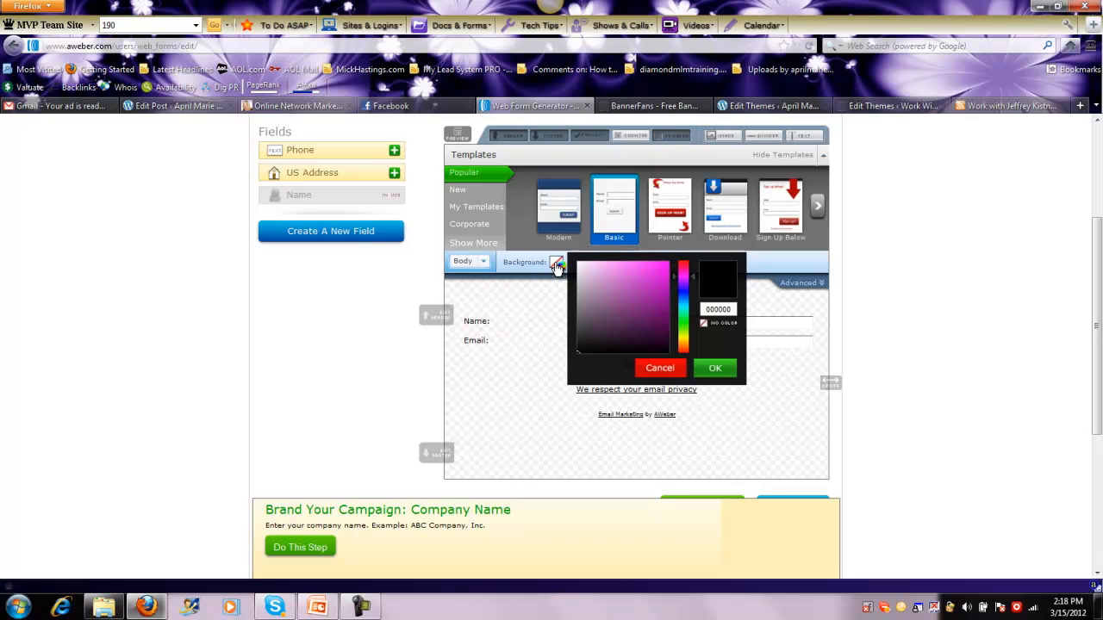
drag(731, 308, 703, 311)
key(BackSpace)
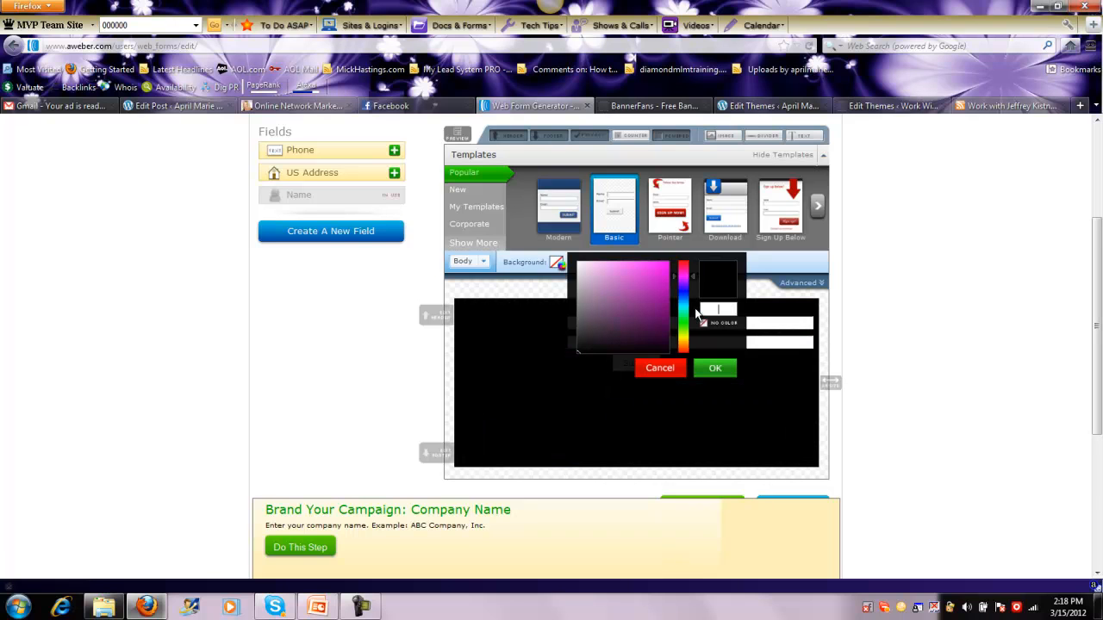
text(ffff)
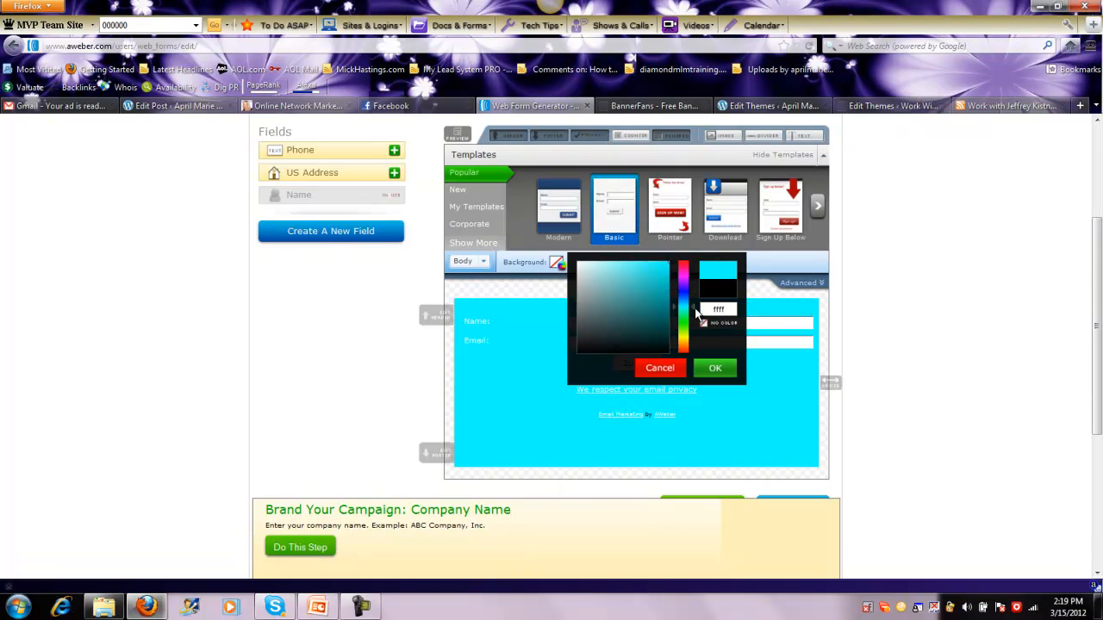
text(ff)
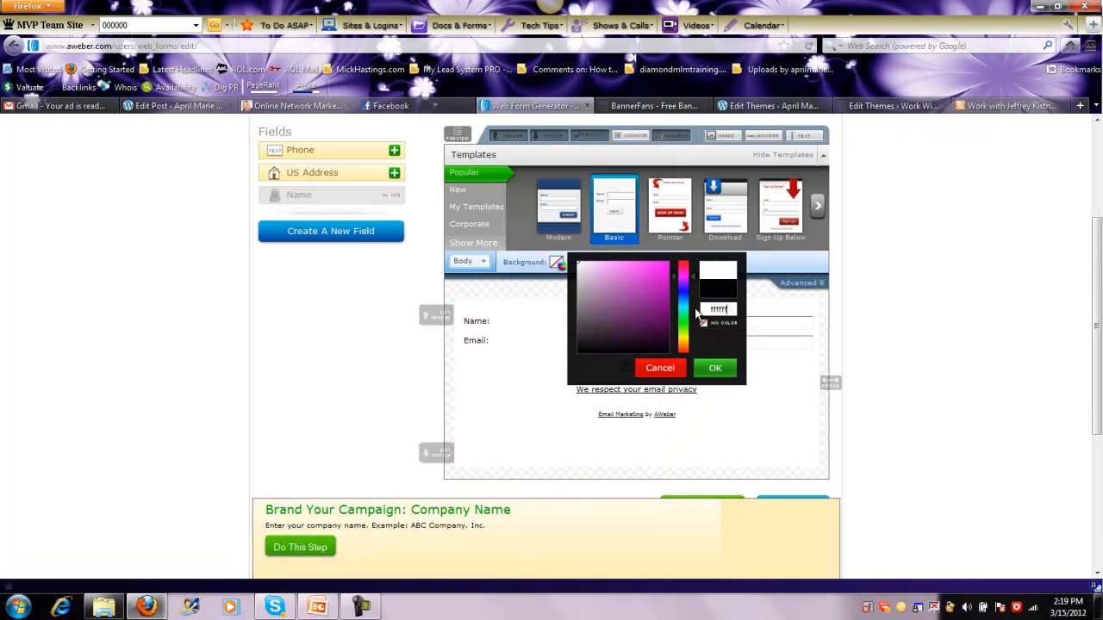
click(715, 369)
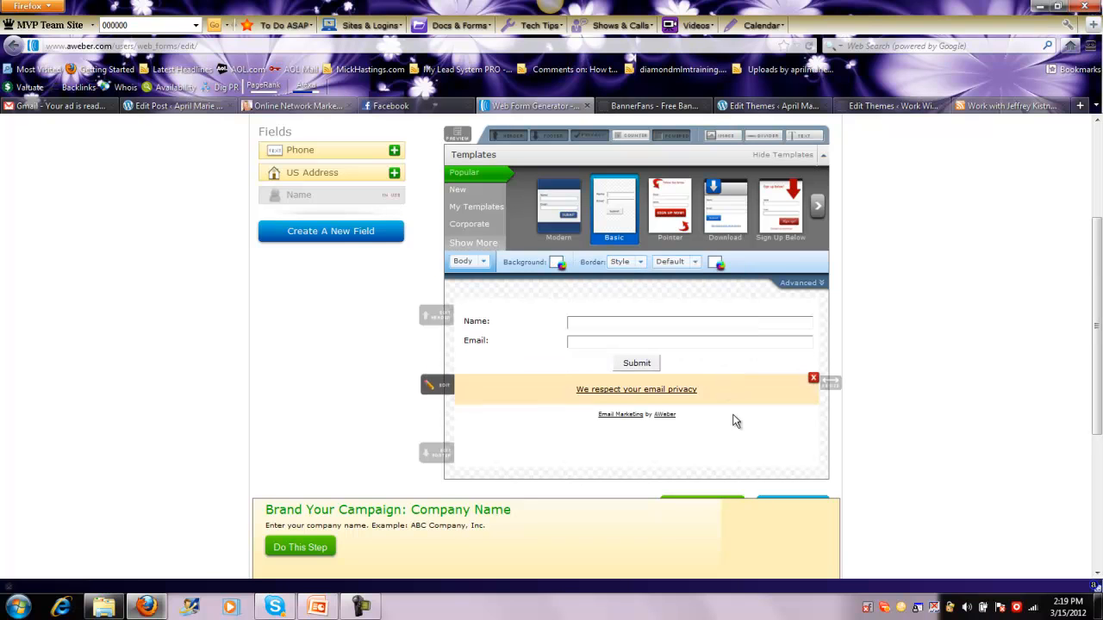
Show the advanced settings for the form's header, including its background image field
click(483, 263)
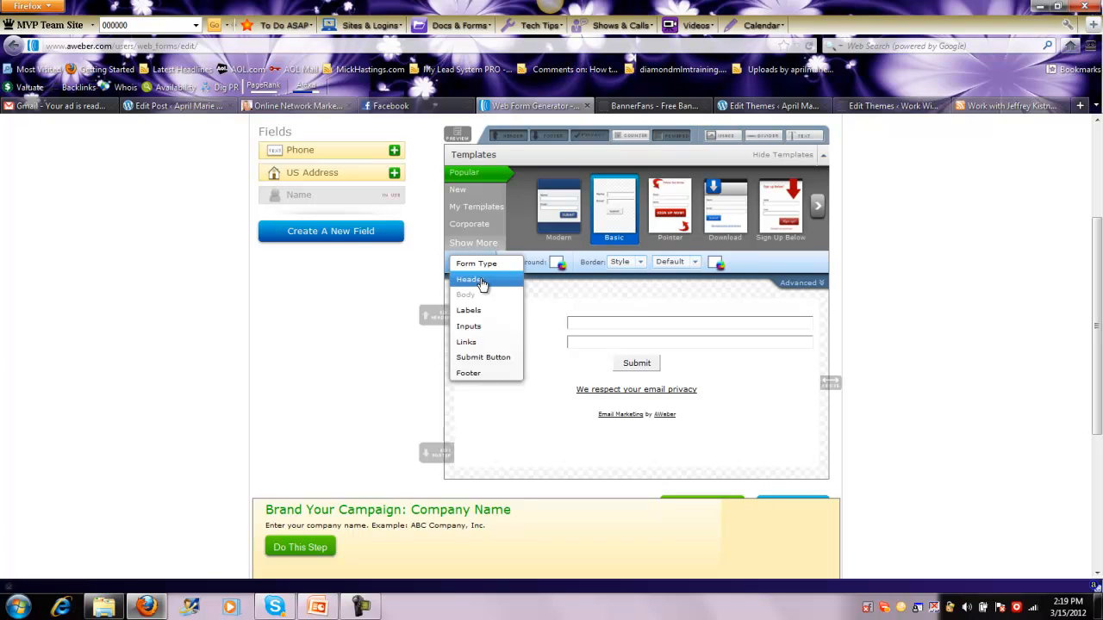
click(483, 280)
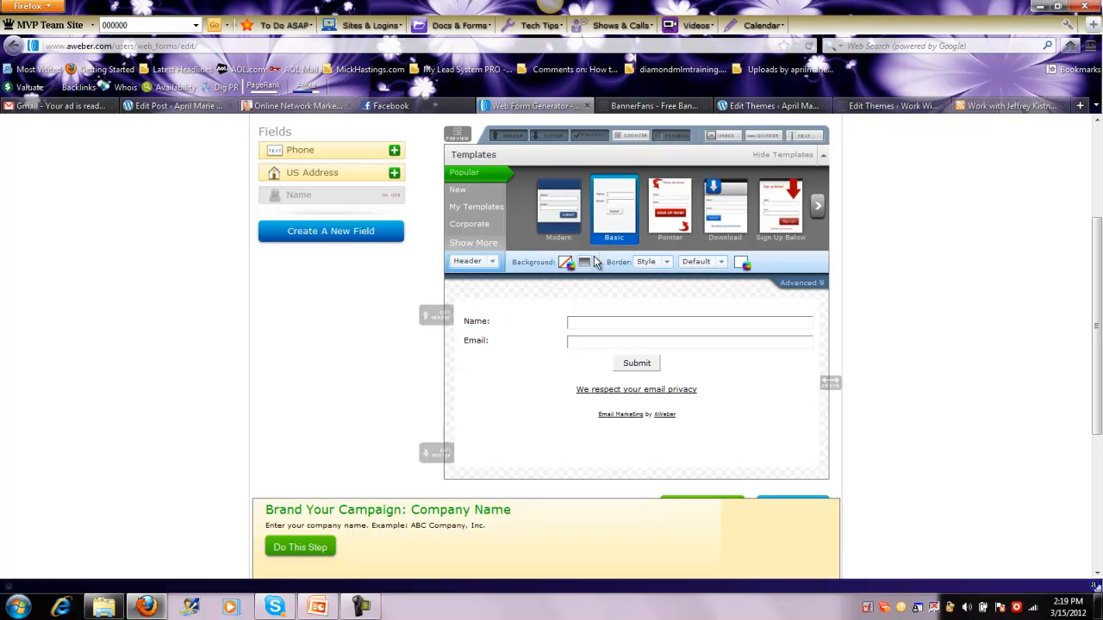
click(801, 282)
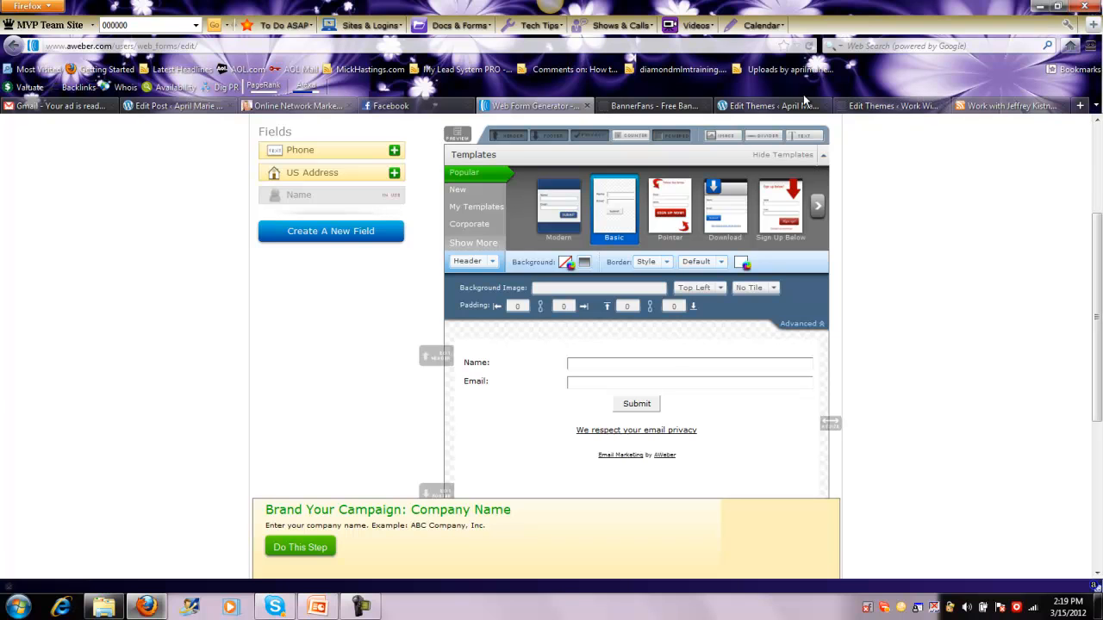
Switch to the blog's WordPress admin and bring up the Upload New Media page
click(896, 106)
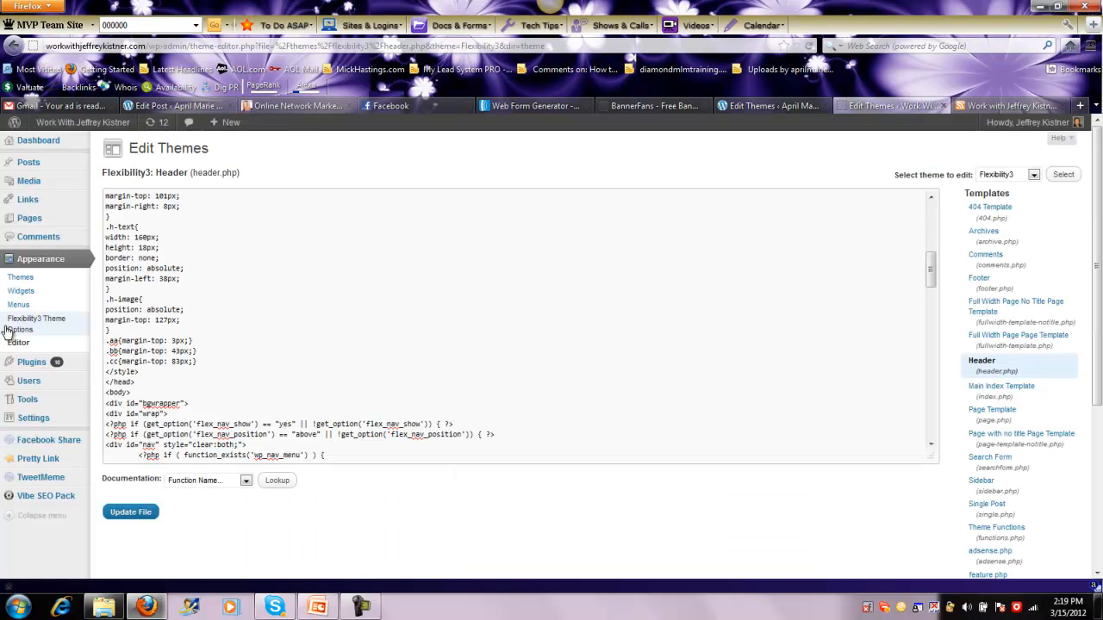
mouse_move(26, 461)
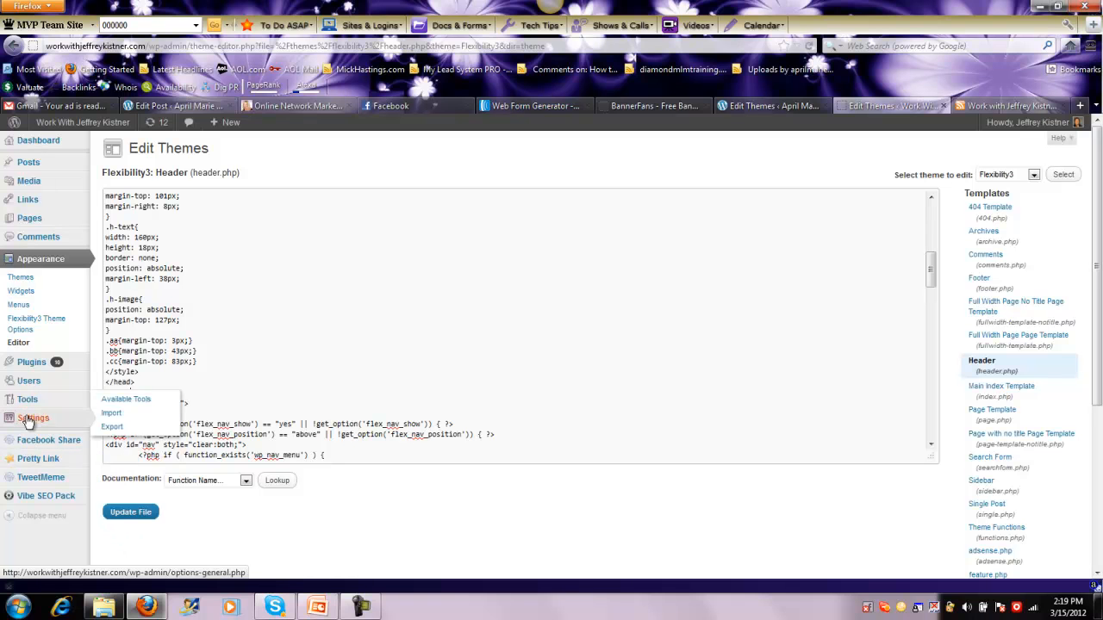
mouse_move(31, 428)
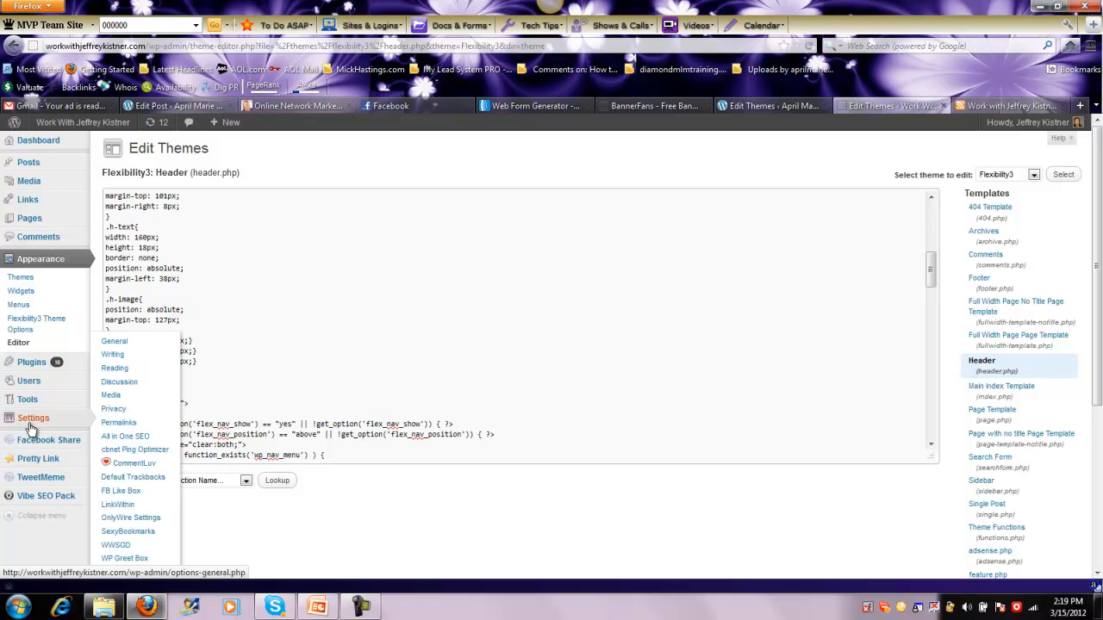
mouse_move(26, 182)
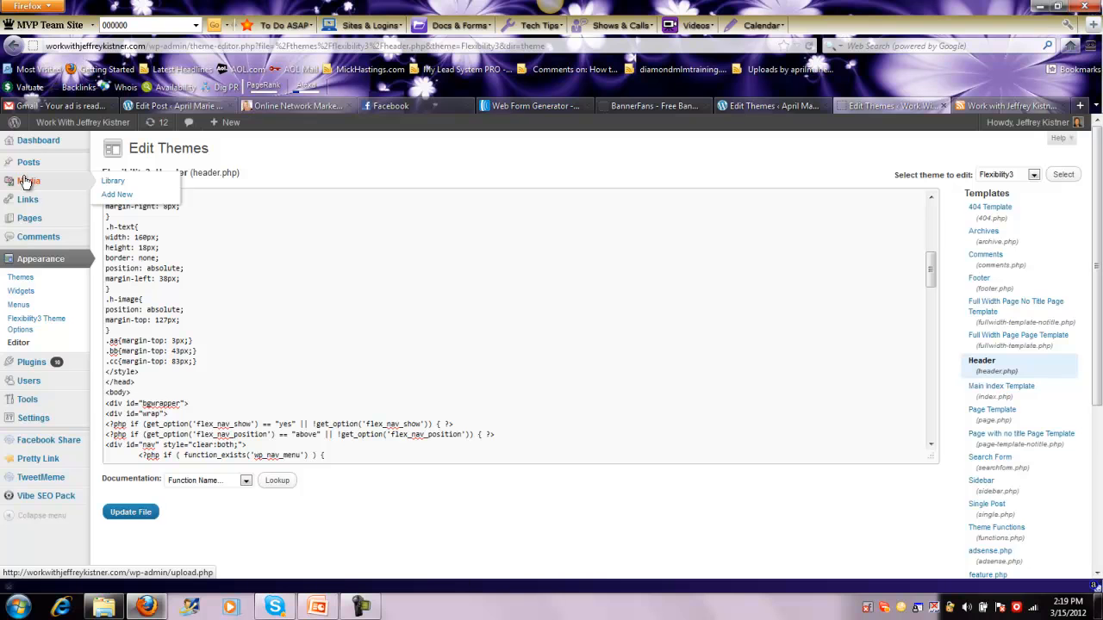
click(117, 194)
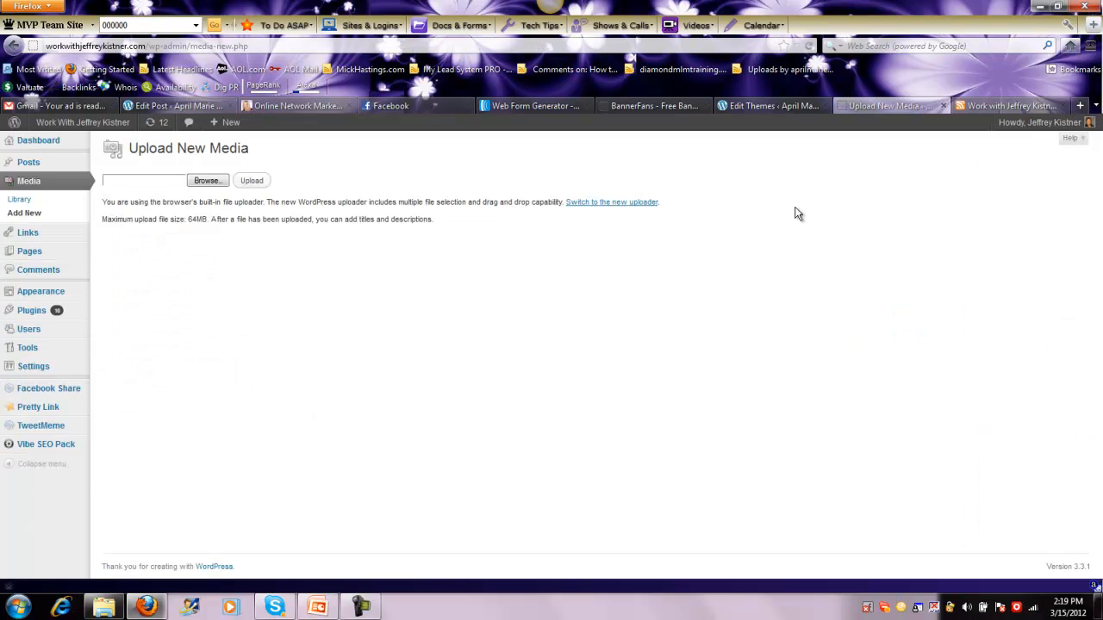
Choose the PNG image 2012-03-15_1417 from the Desktop as the media file to upload
click(207, 181)
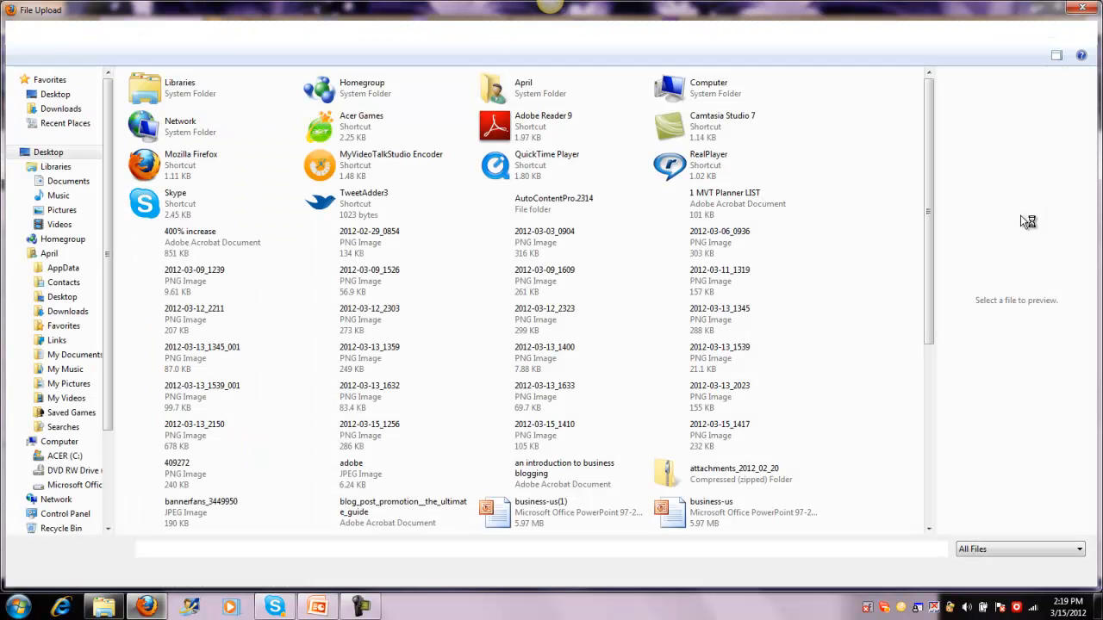
drag(931, 119, 930, 155)
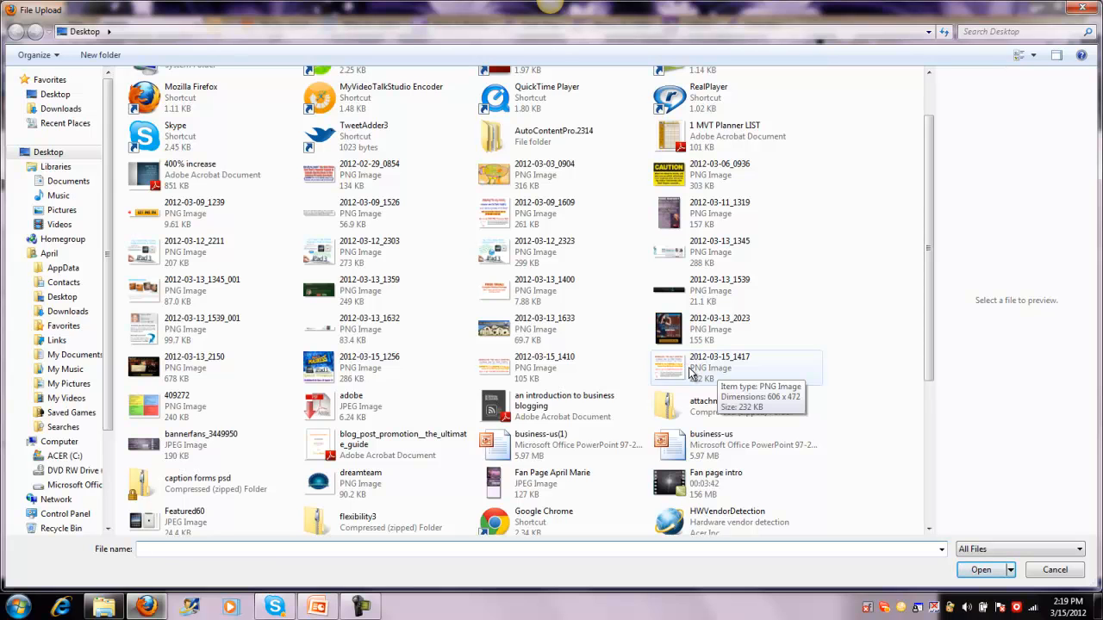
double_click(696, 372)
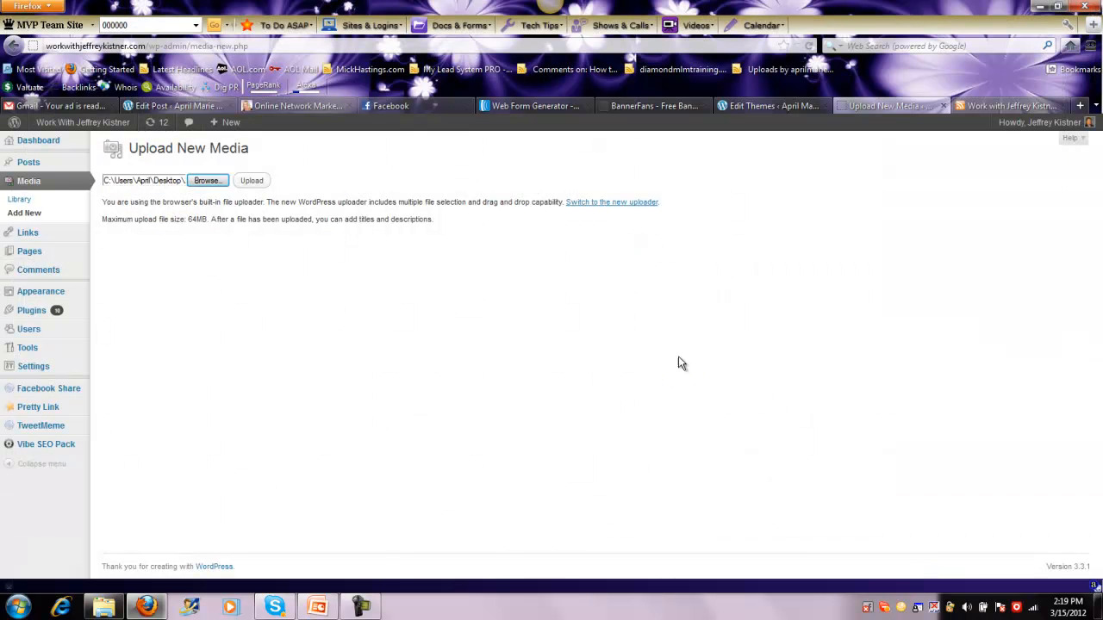
Upload the chosen PNG to the blog's media library and copy the file URL from its media details
click(252, 182)
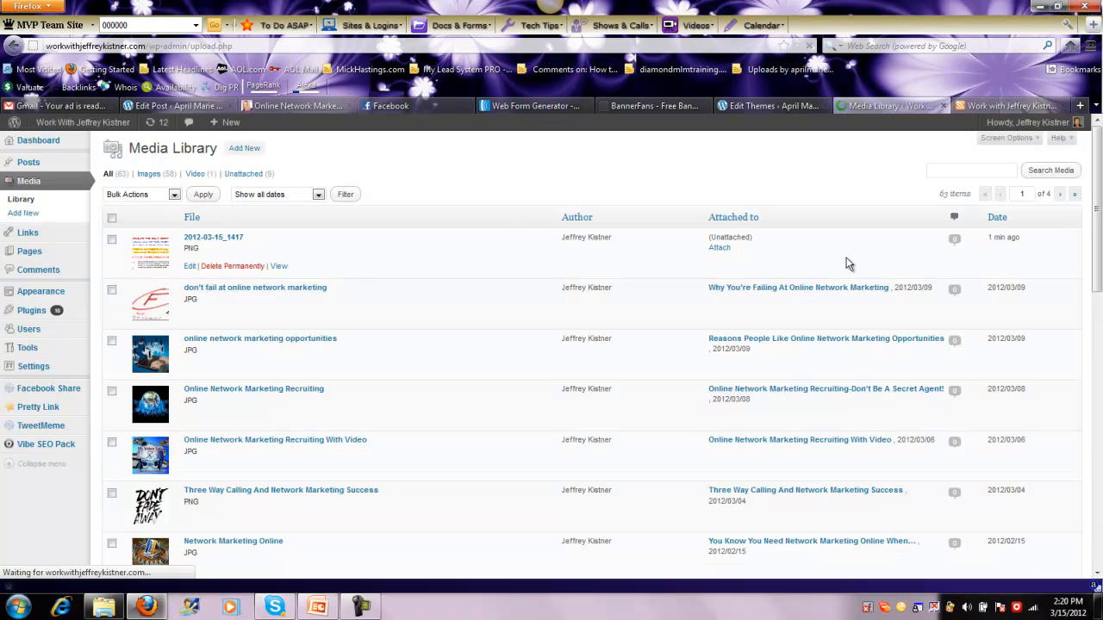
click(211, 237)
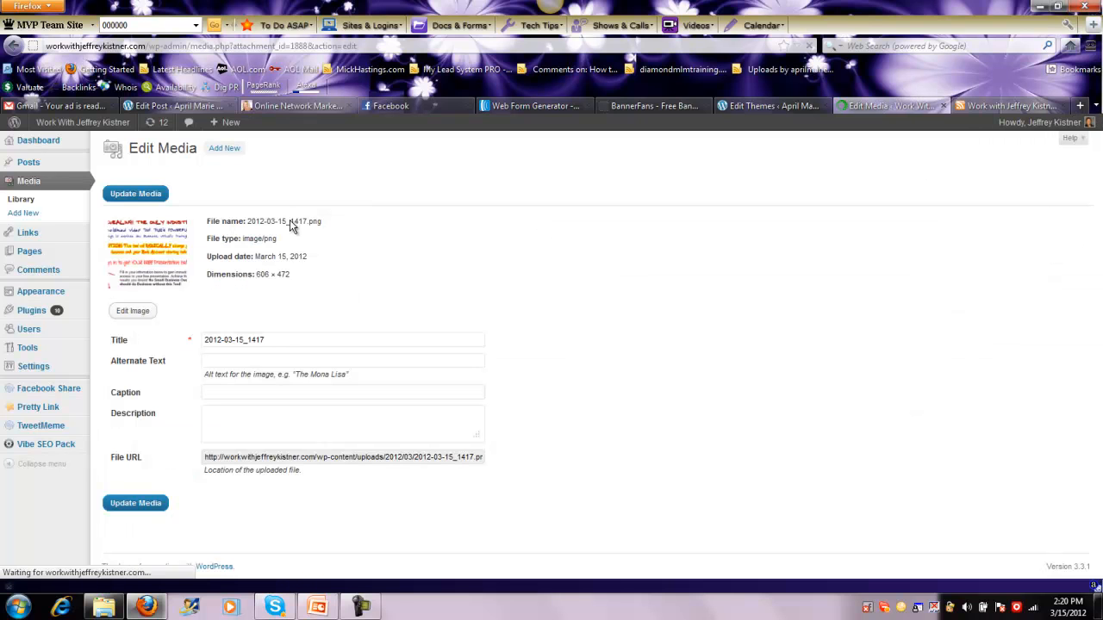
click(300, 456)
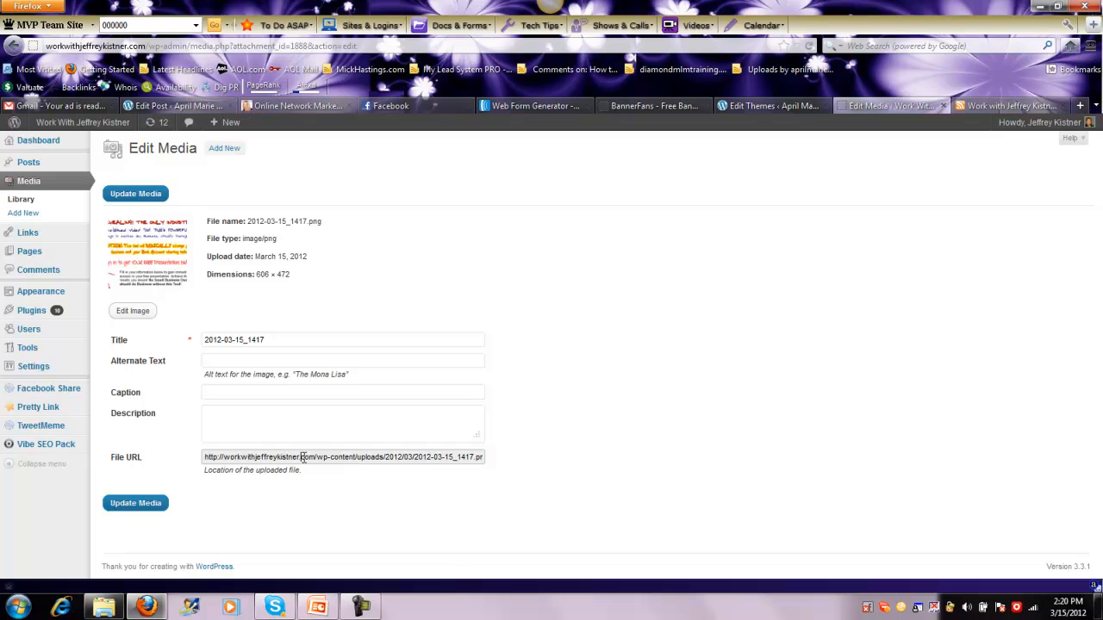
right_click(303, 456)
click(343, 554)
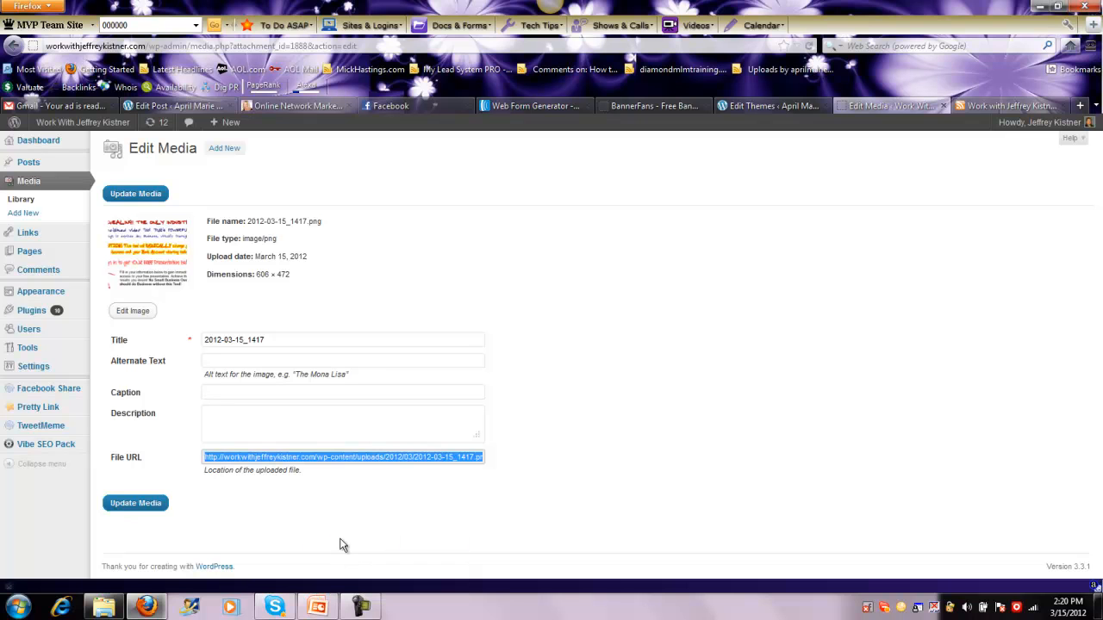
right_click(282, 458)
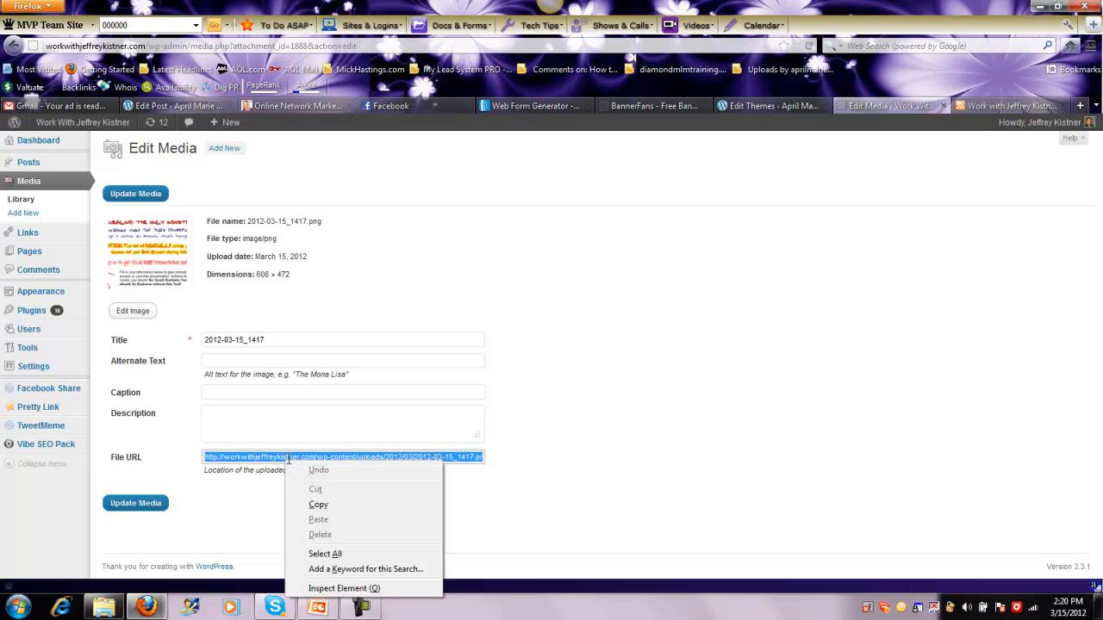
click(319, 505)
Change the title of the uploaded image to MVT PRO
drag(282, 338, 164, 341)
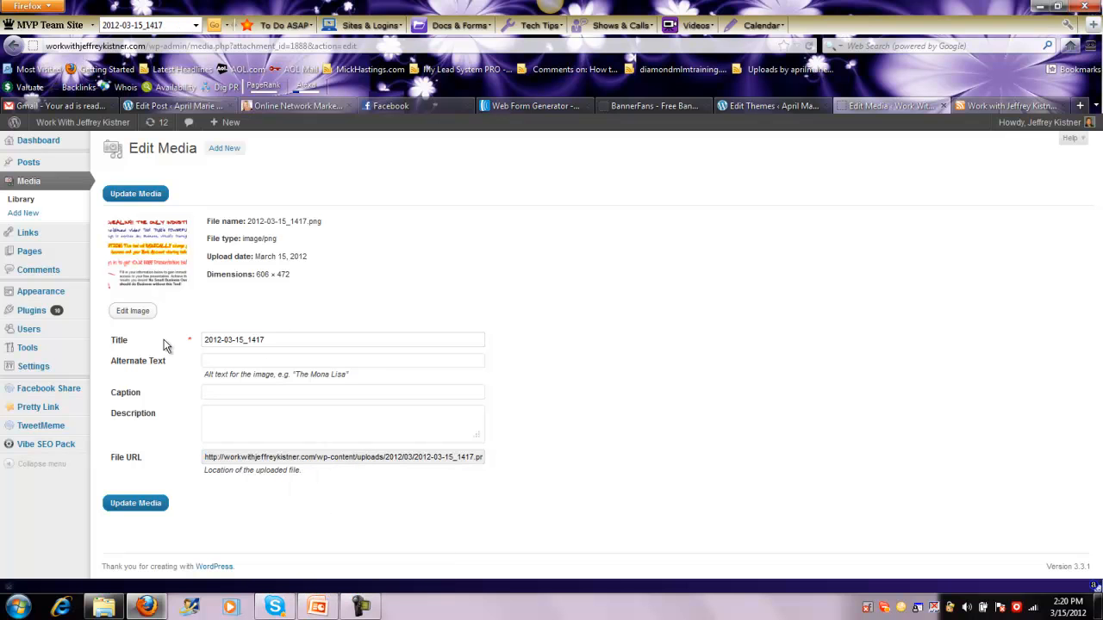
drag(286, 340, 208, 334)
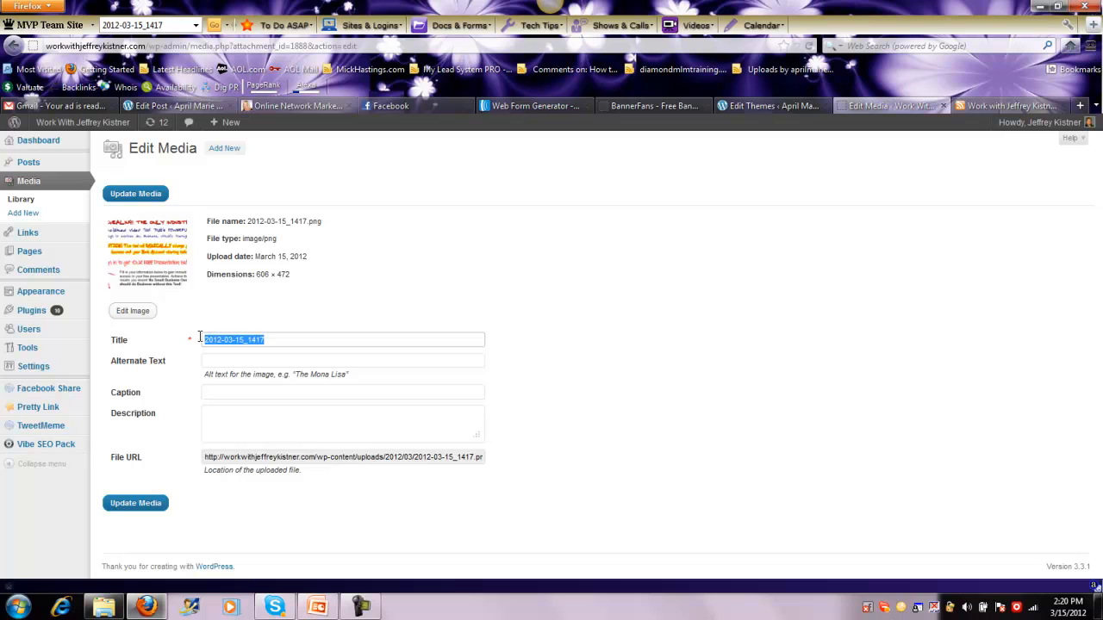
key(BackSpace)
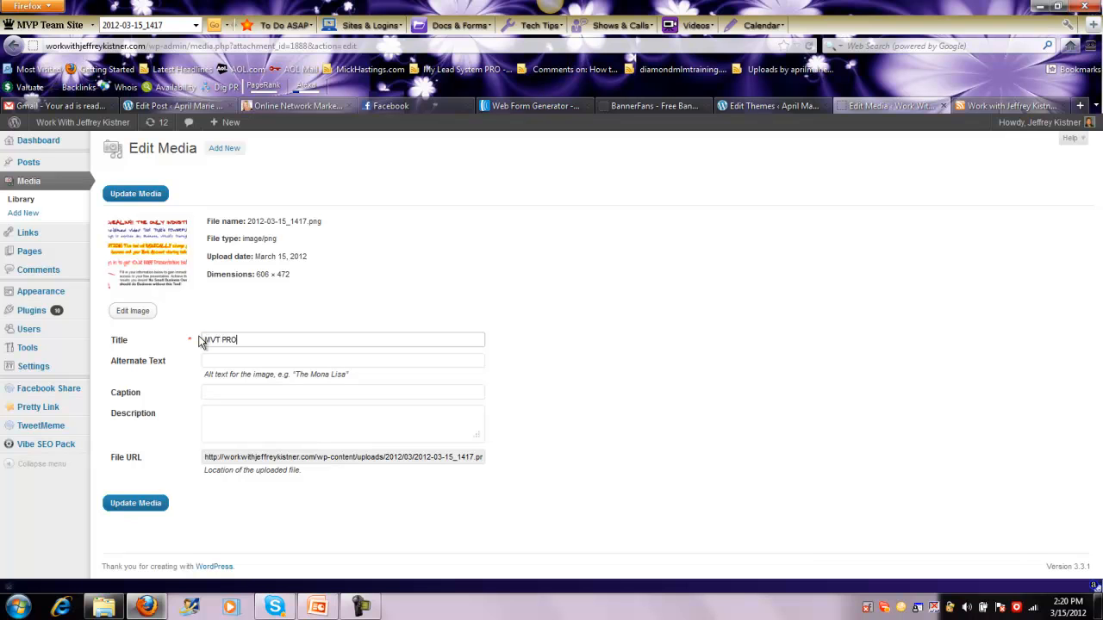
Copy the complete file URL of the retitled image once more
click(249, 456)
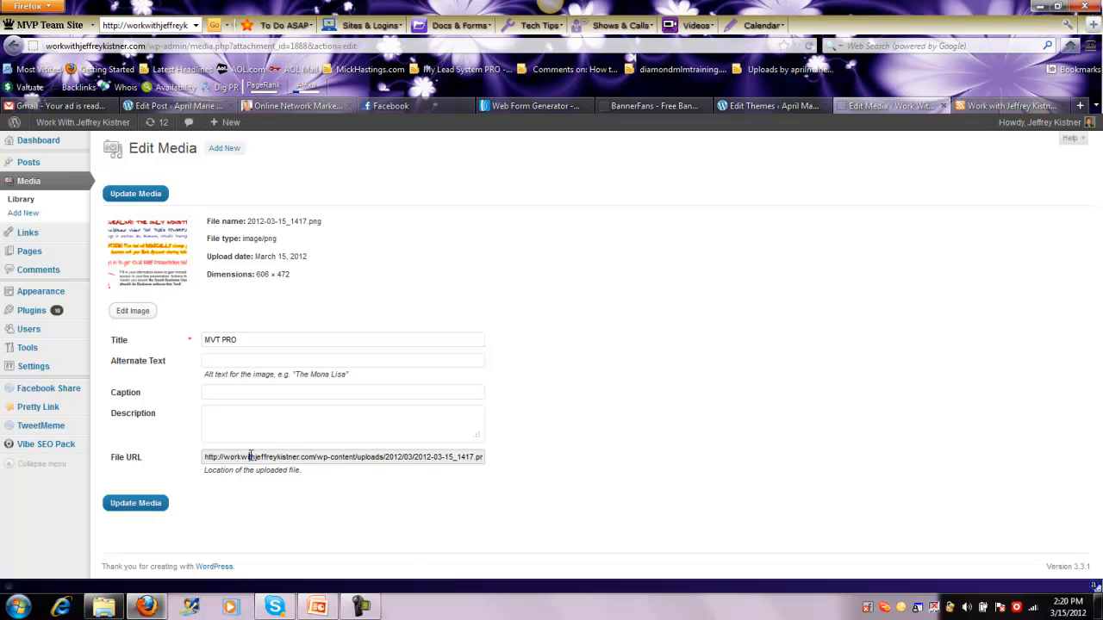
right_click(267, 457)
click(298, 541)
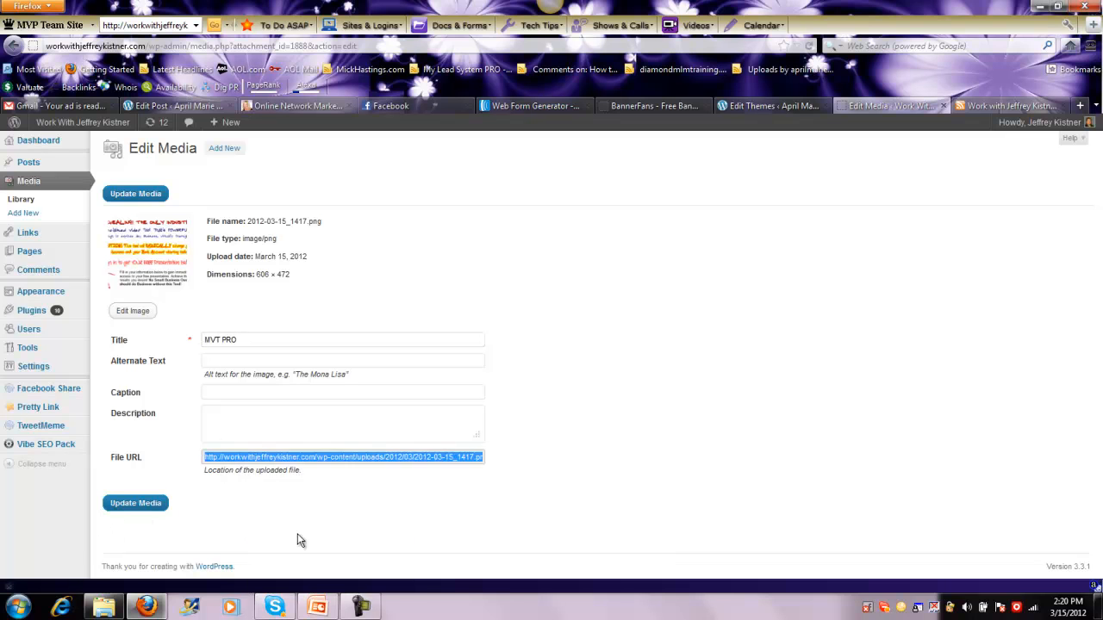
right_click(301, 457)
click(352, 501)
Switch to the AWeber Web Form Generator and paste the copied image URL as the header's background image
click(521, 106)
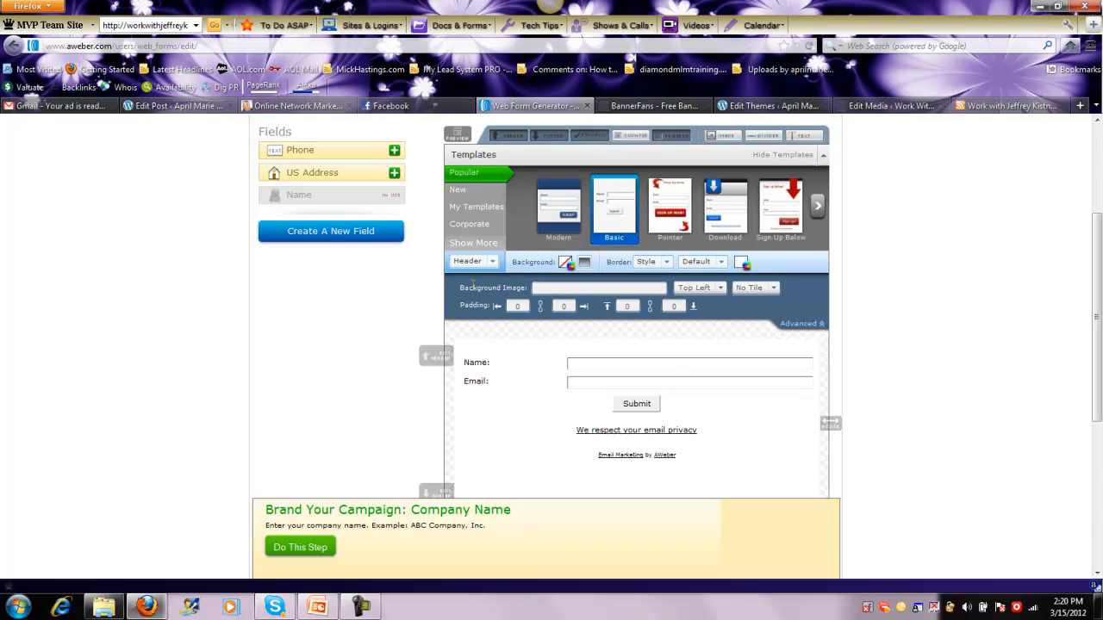
click(552, 290)
key(BackSpace)
key(BackSpace)
right_click(545, 290)
click(578, 348)
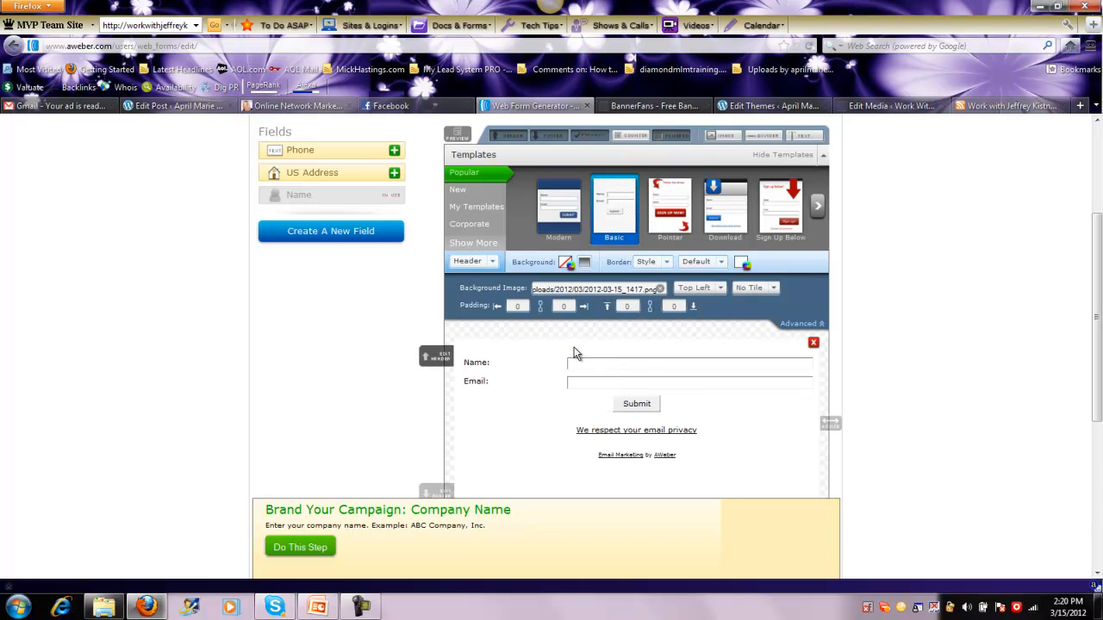
Set the header background image's position to Top and its left and right padding to 500
click(723, 290)
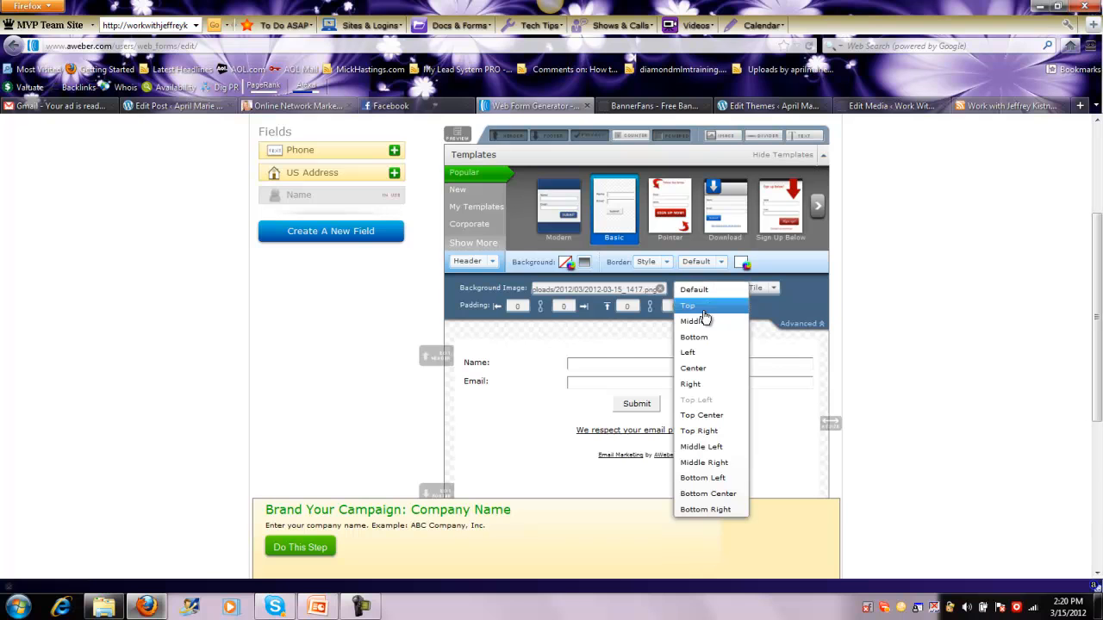
click(702, 308)
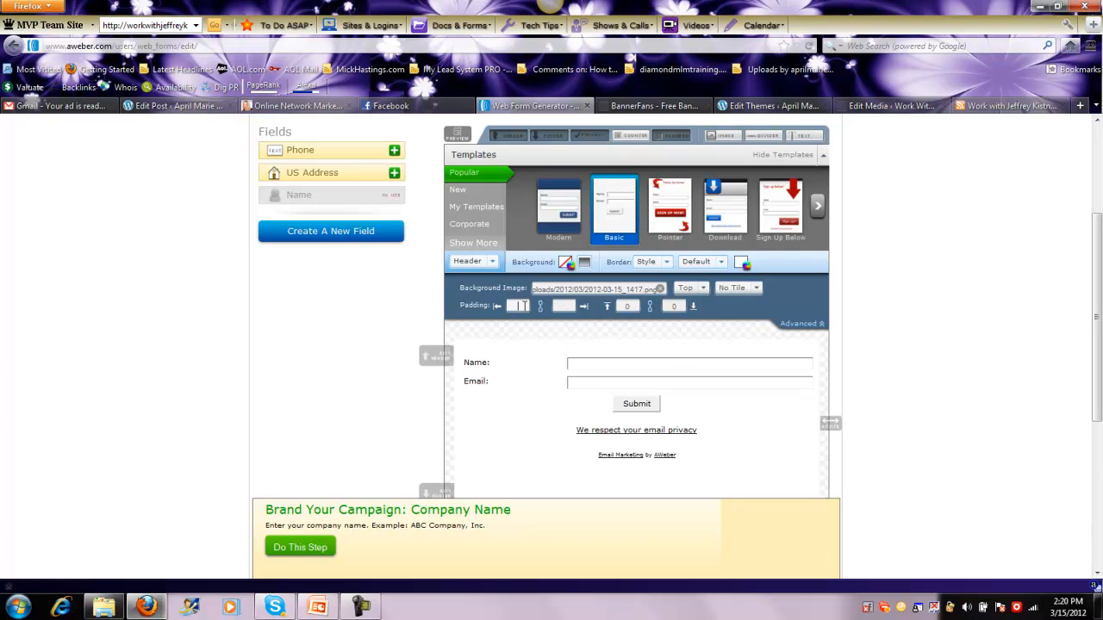
click(523, 305)
text(20)
key(BackSpace)
key(BackSpace)
text(500)
Set the header's top and bottom padding to 500
click(608, 307)
click(631, 307)
text(500)
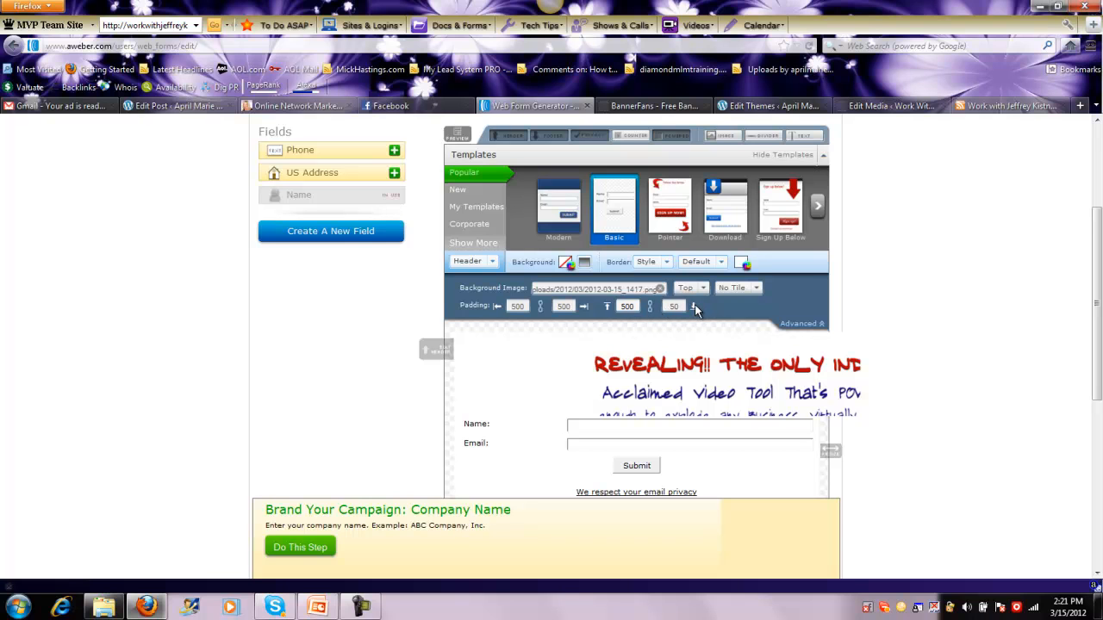
text(0)
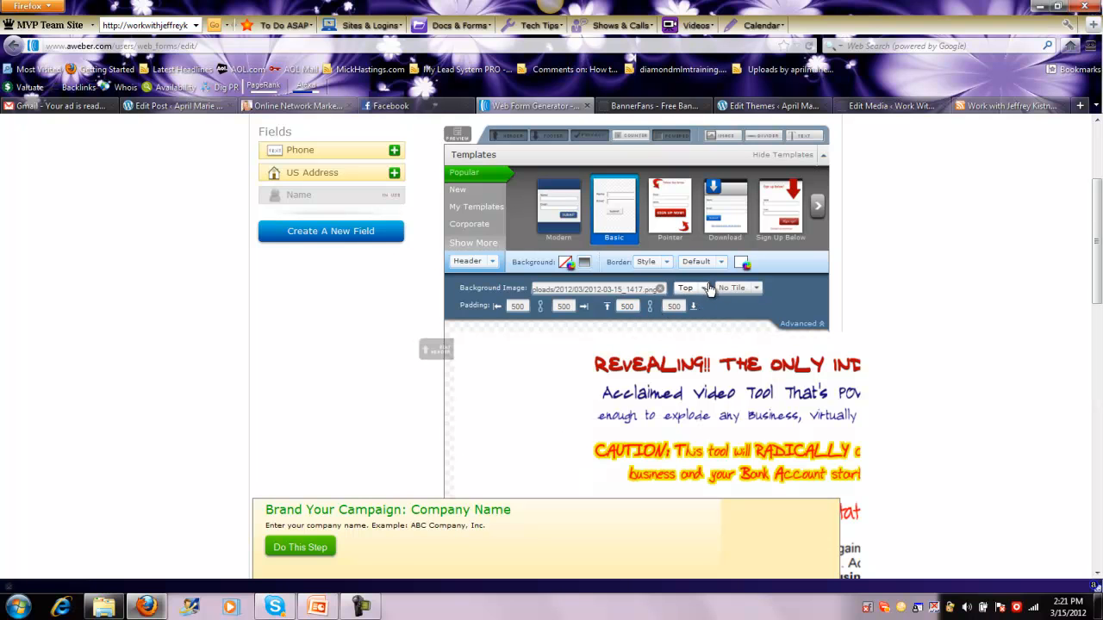
Set the position of the header's background image to Default
click(708, 289)
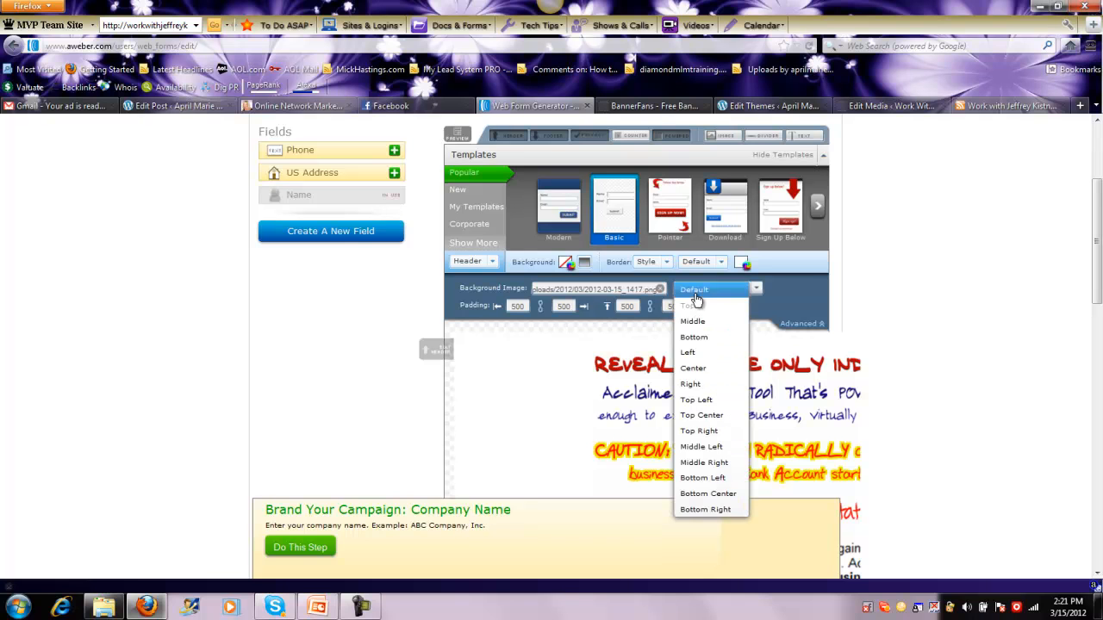
click(695, 292)
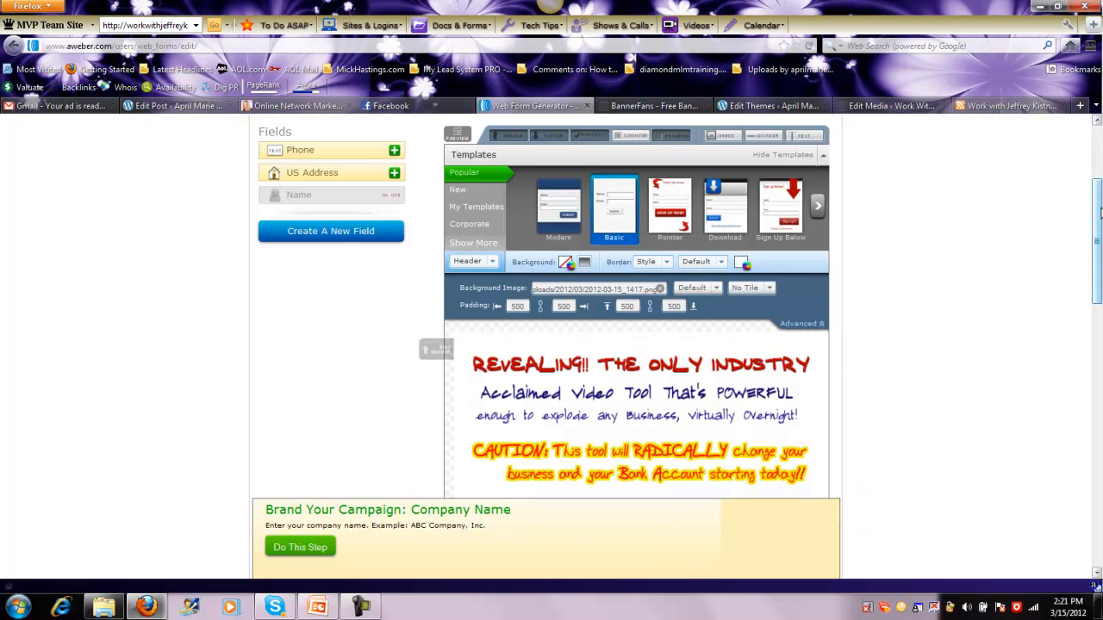
drag(1098, 203, 1062, 213)
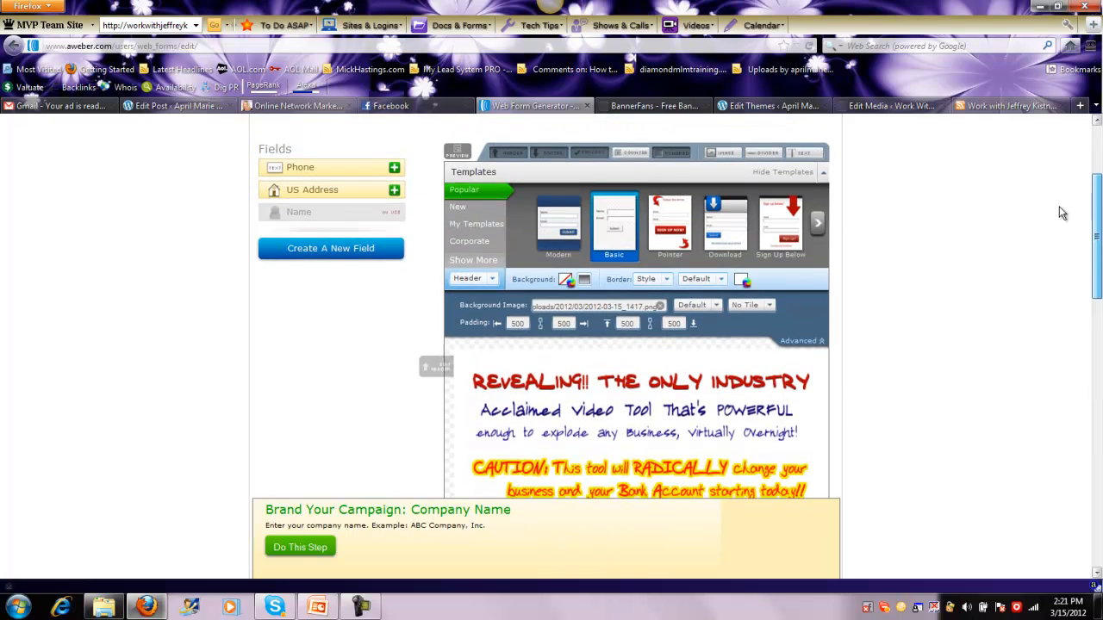
Reduce the header's top and bottom padding to 300
drag(638, 324, 614, 324)
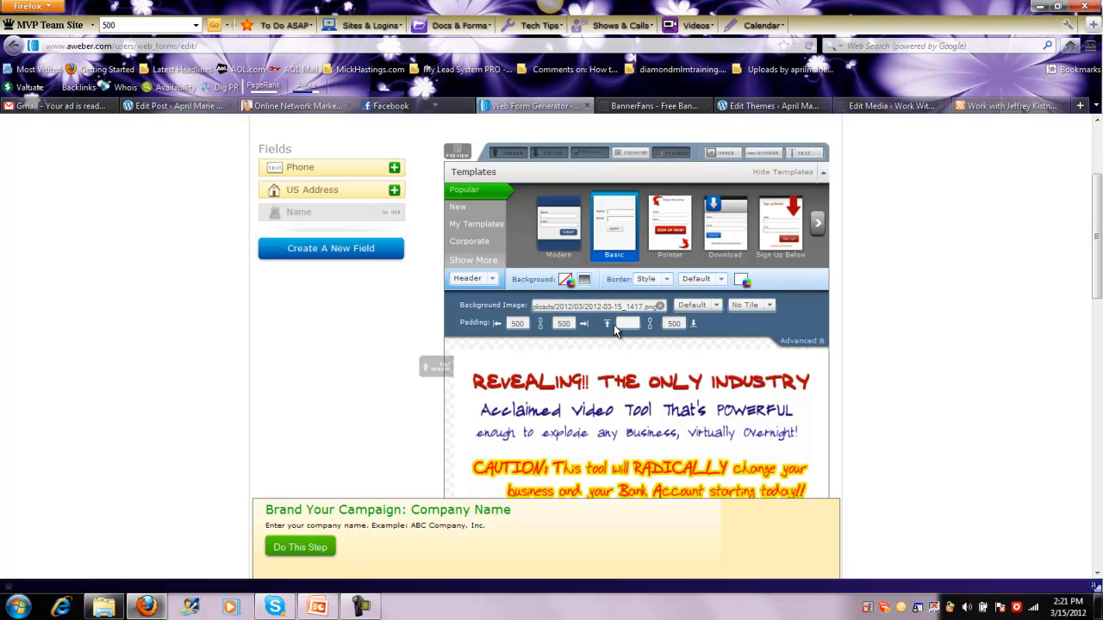
text(300)
click(699, 342)
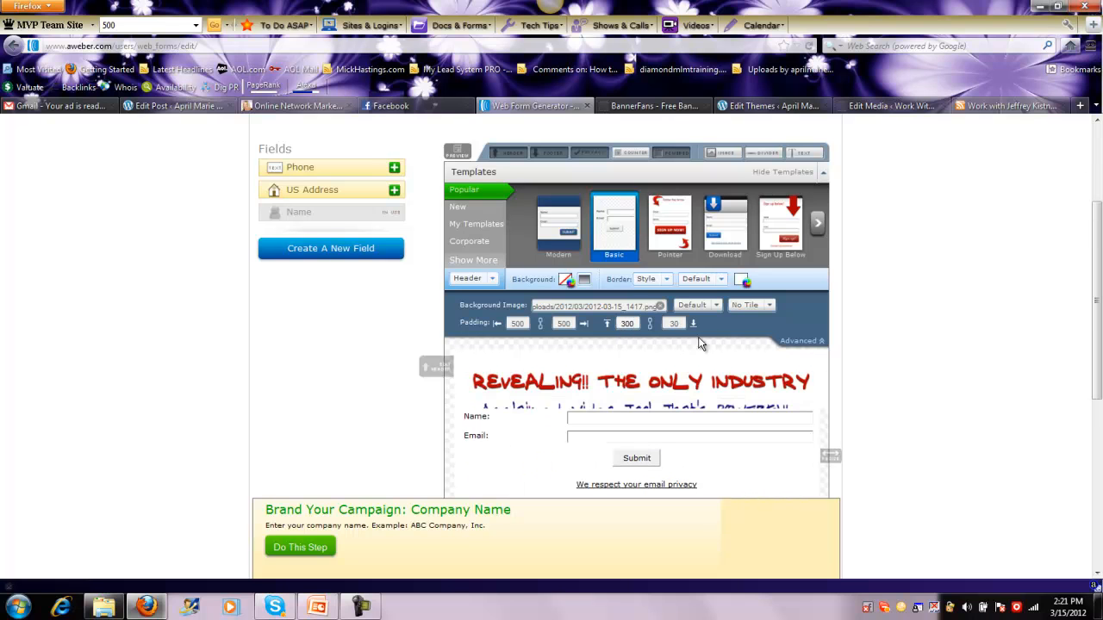
text(0)
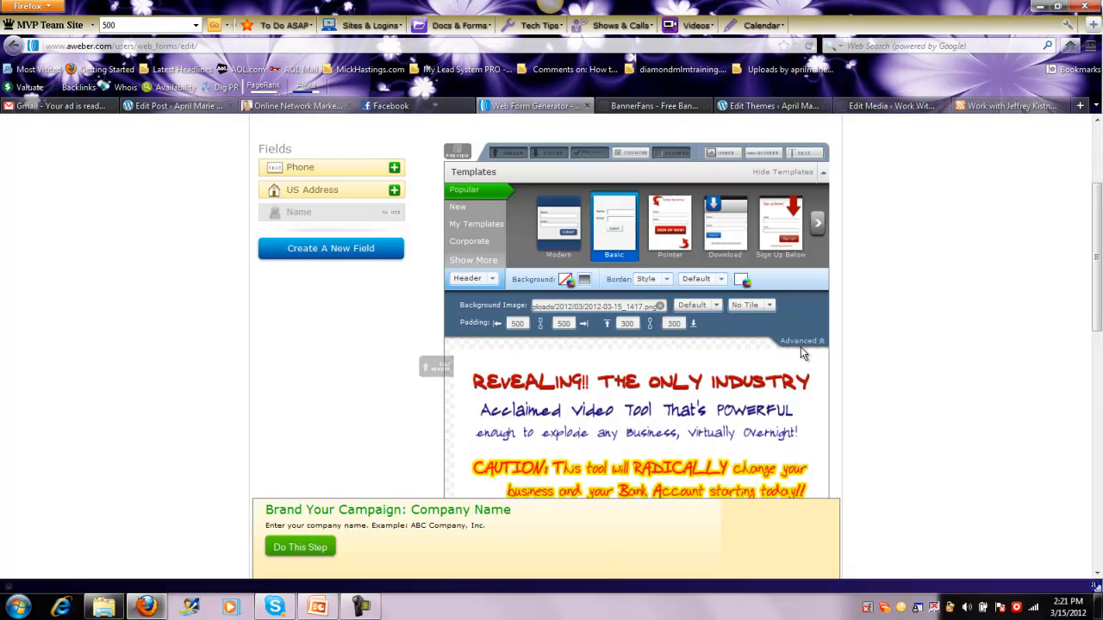
Lower the header's top and bottom padding further, to 200
drag(1084, 210, 1084, 246)
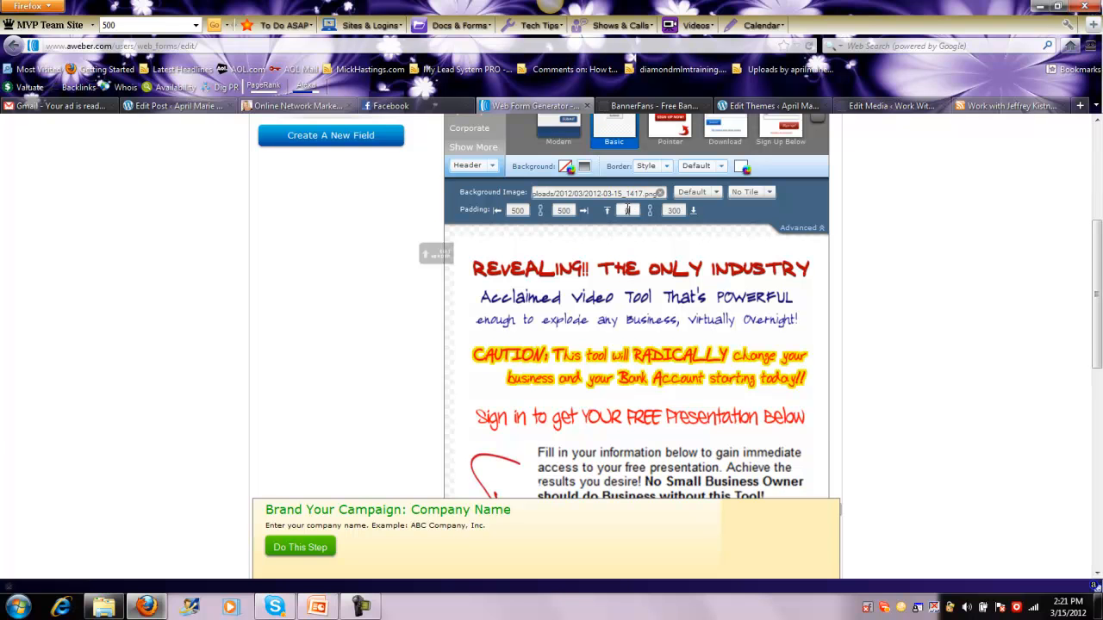
text(2)
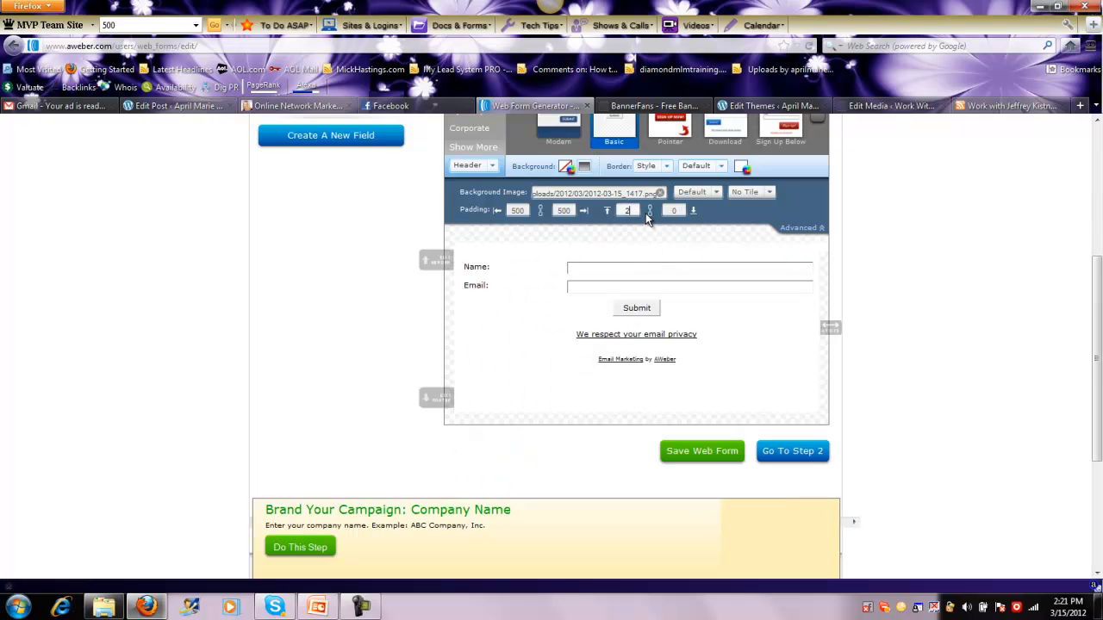
text(00)
text(0)
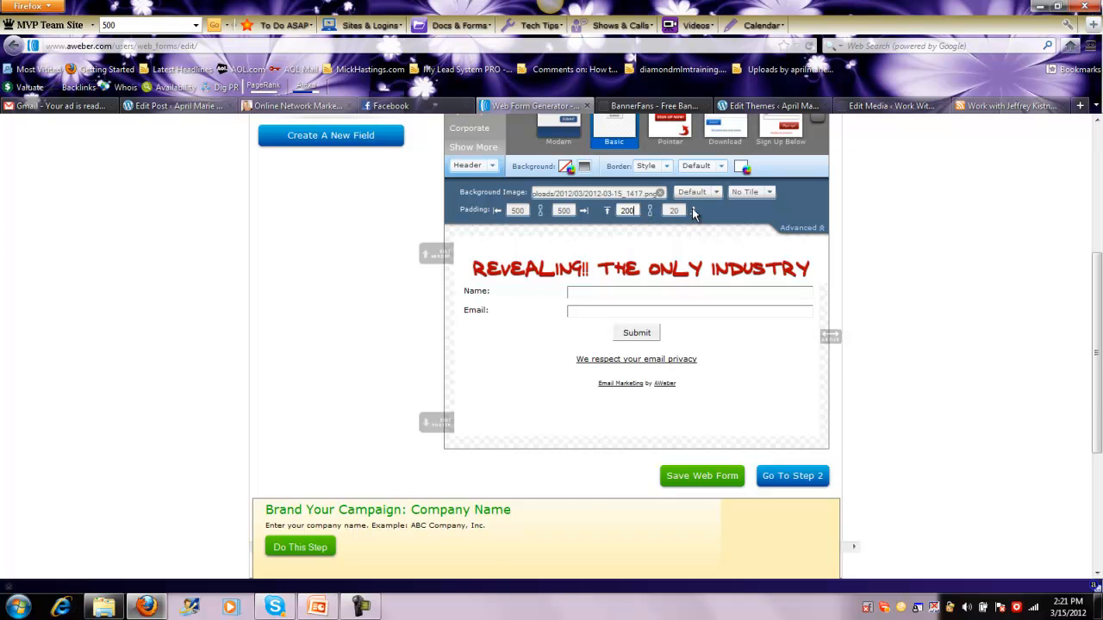
Set the header's top and bottom padding to 250 so the name field sits below the banner
mouse_move(1094, 238)
mouse_down()
mouse_move(1090, 291)
mouse_move(1091, 251)
mouse_up()
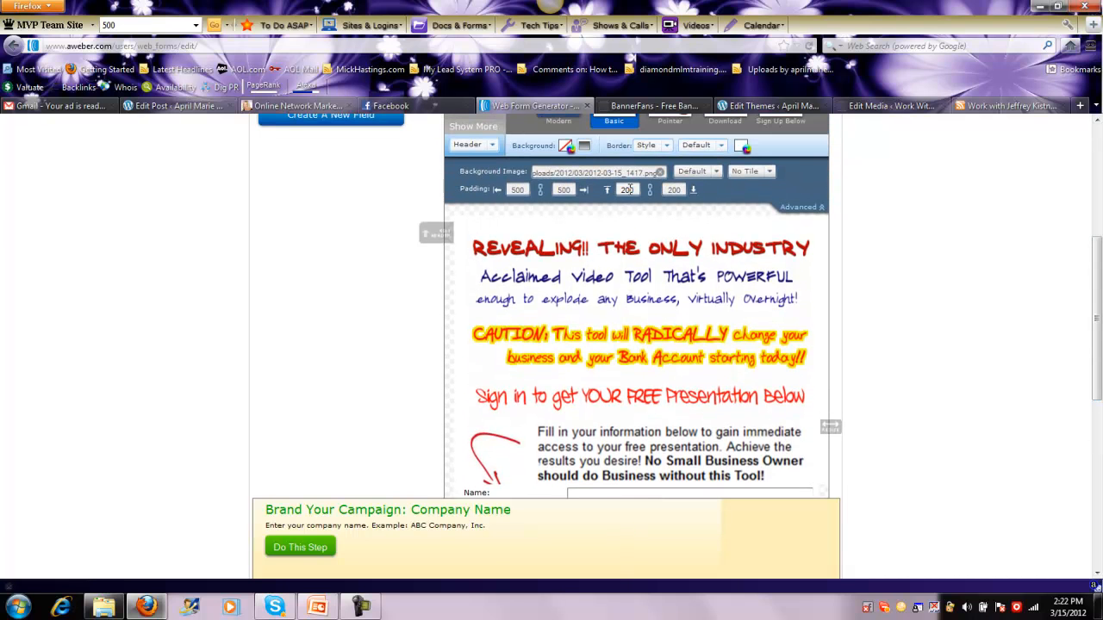
key(BackSpace)
text(5)
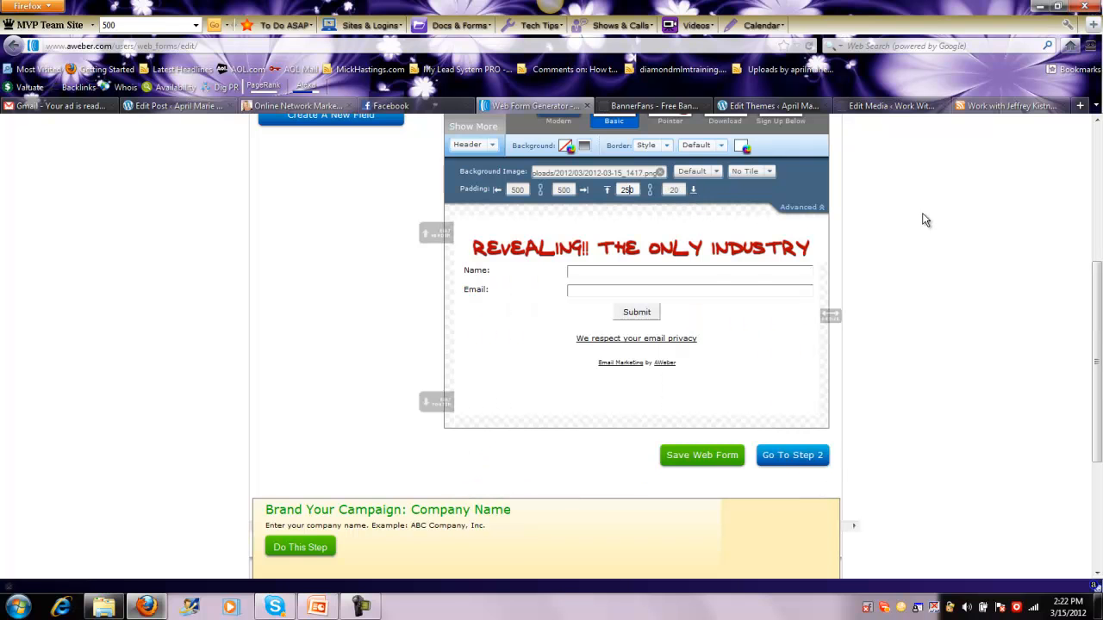
mouse_move(1098, 274)
mouse_down()
mouse_move(1101, 351)
mouse_move(1101, 240)
mouse_move(1101, 406)
mouse_move(1089, 256)
mouse_up()
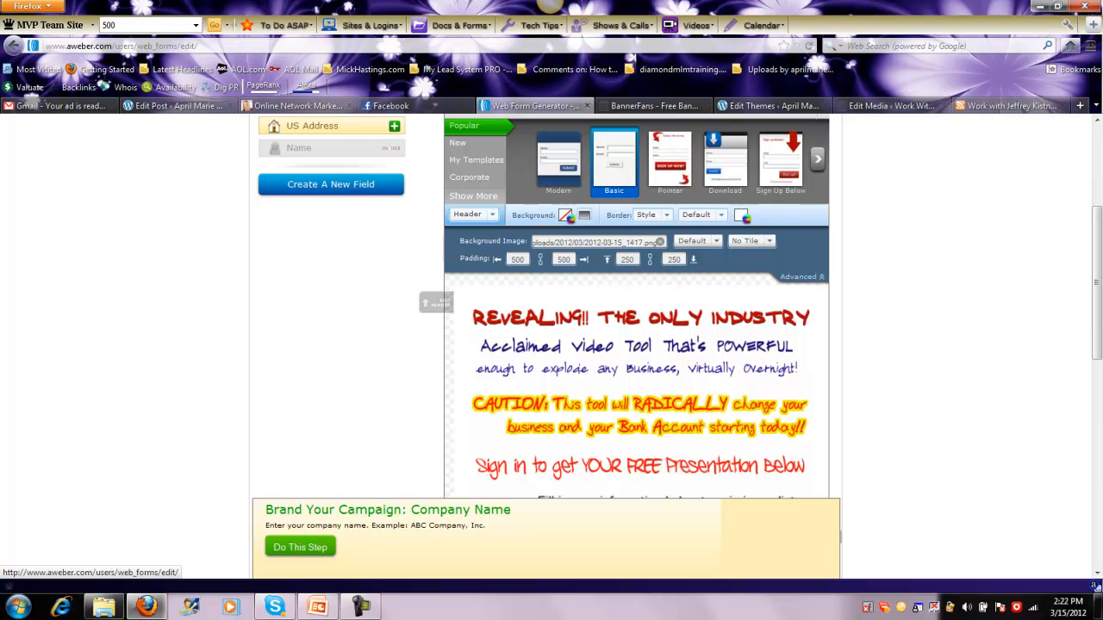
Add the Phone field to the opt-in form and check its place under the email field
drag(1099, 310, 1099, 255)
click(394, 148)
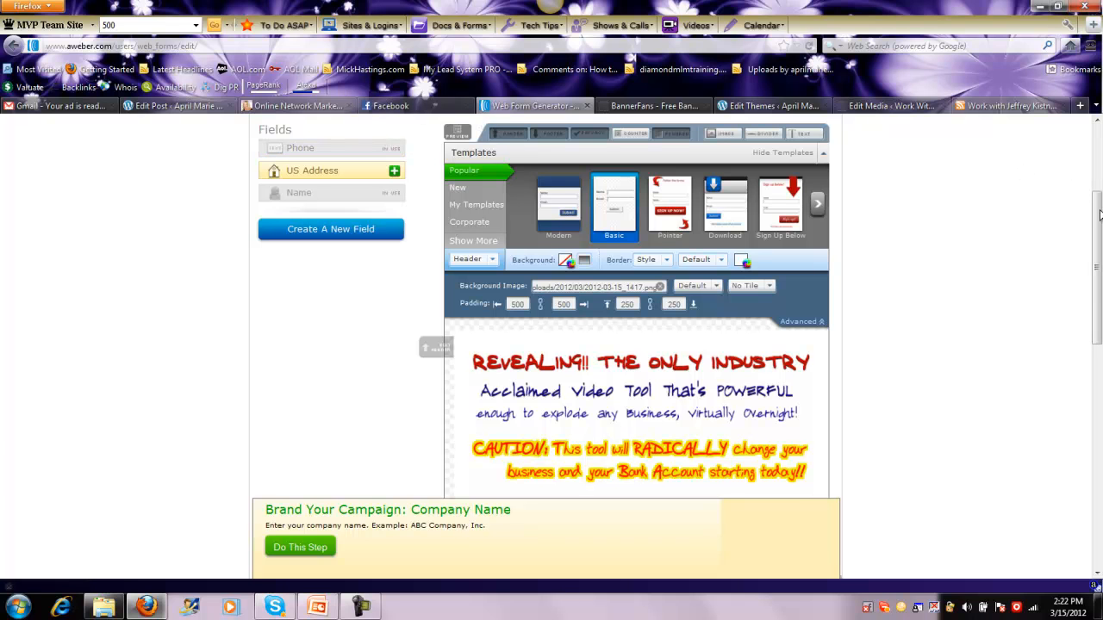
scroll(1100, 216, up, 4)
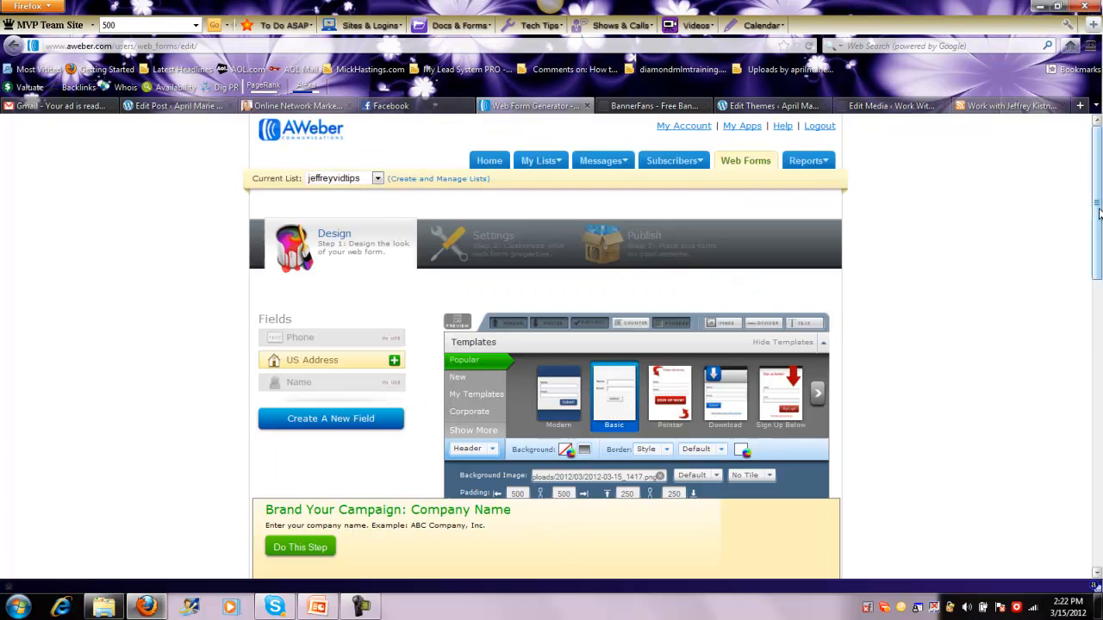
drag(1099, 267, 1044, 465)
click(412, 411)
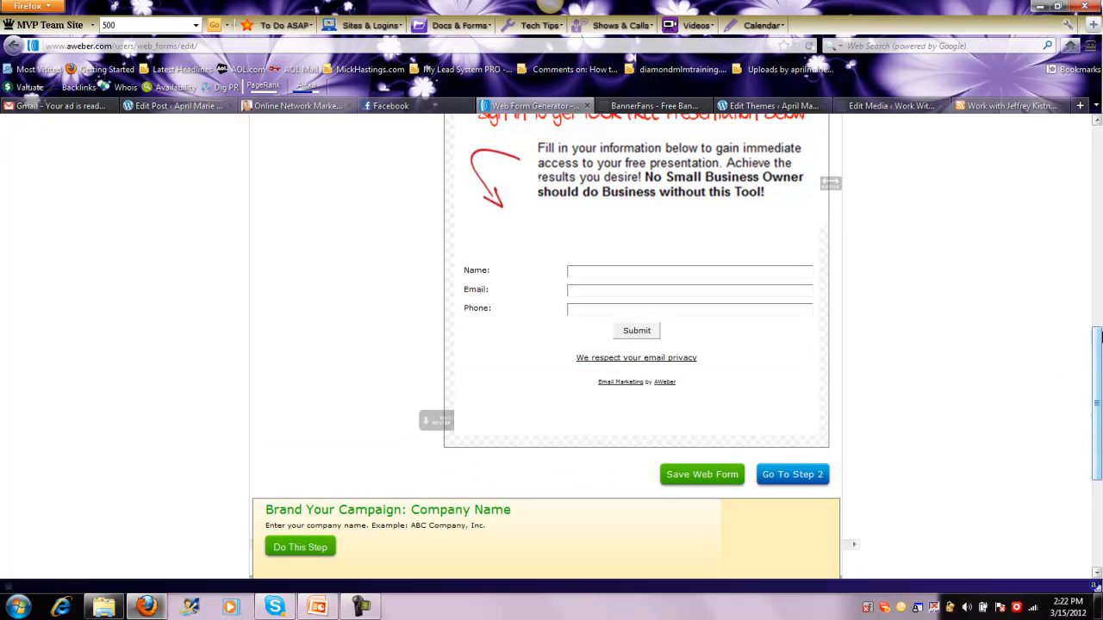
Preview the opt-in form with its banner header and input fields, and close the preview
drag(1097, 367, 1099, 236)
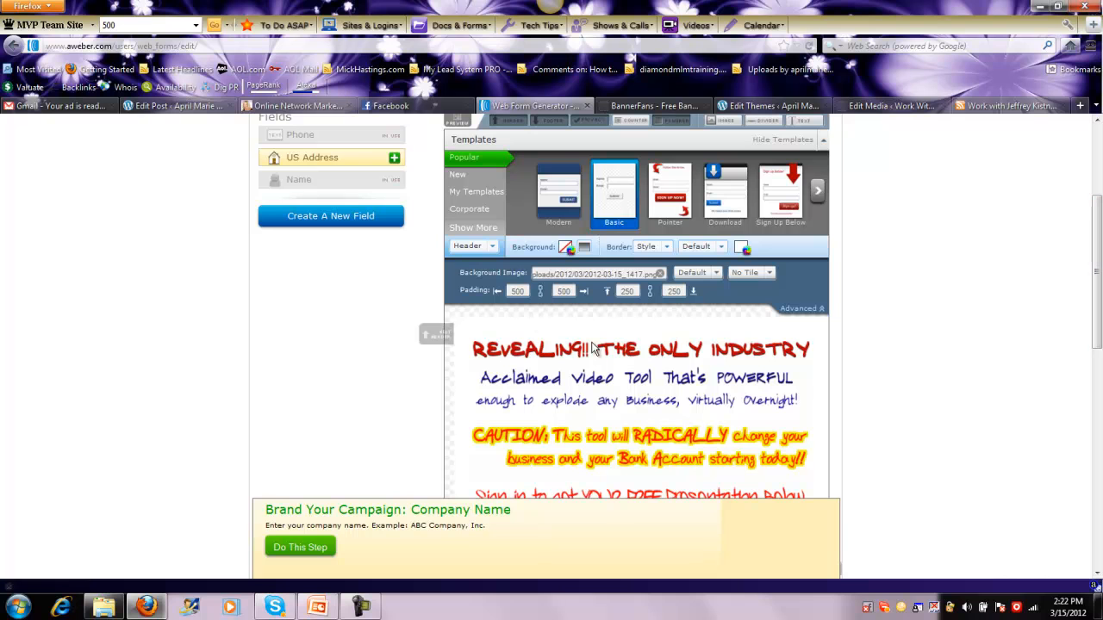
scroll(758, 275, up, 1)
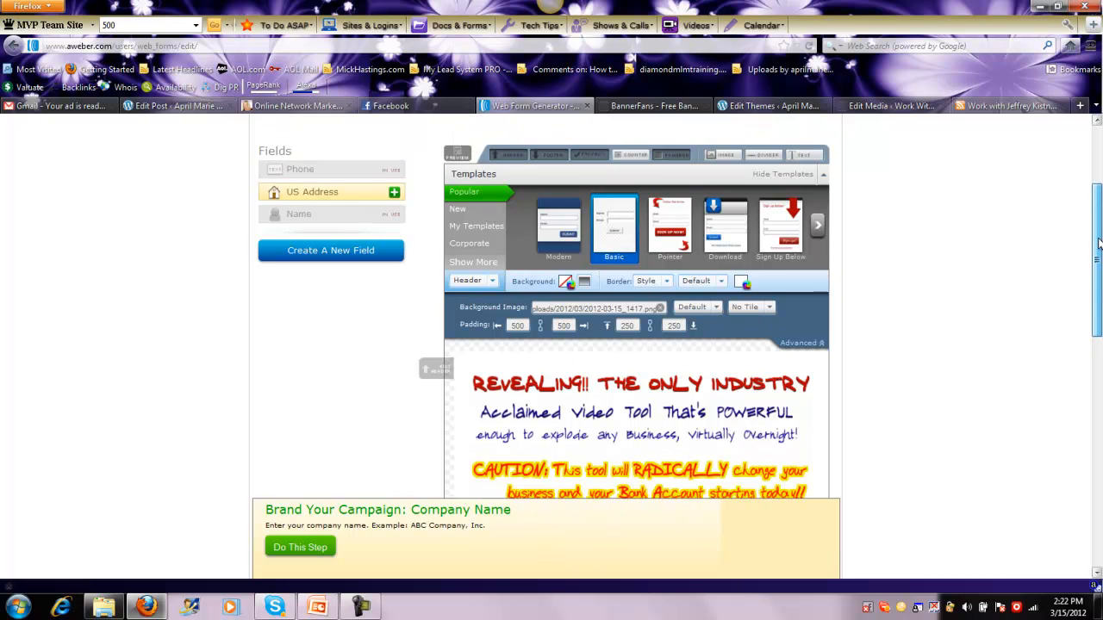
click(456, 160)
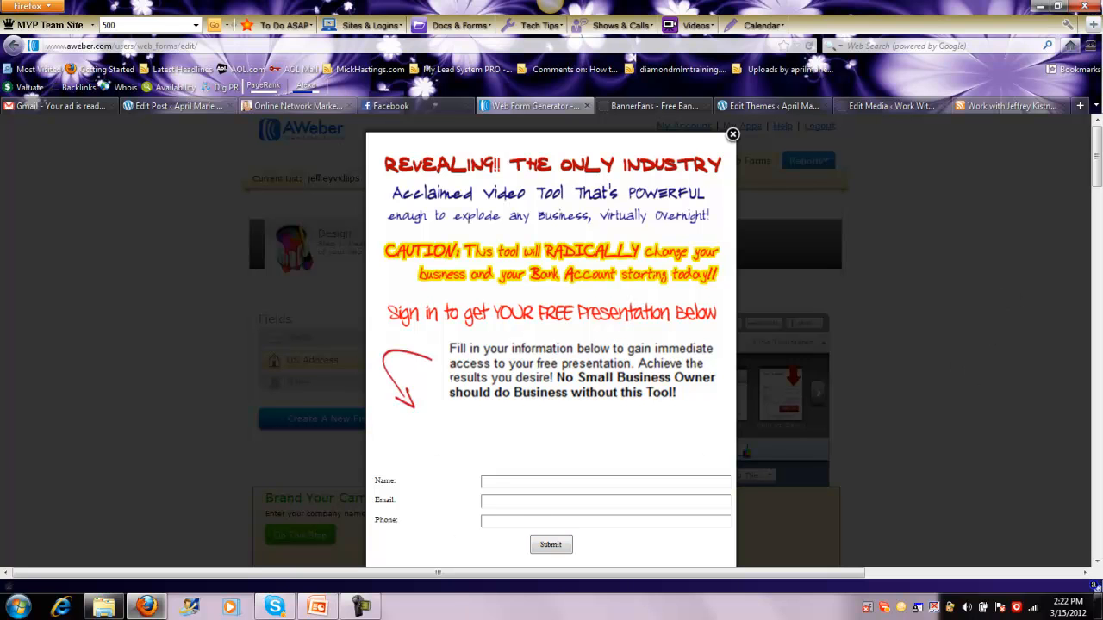
scroll(1096, 164, down, 1)
drag(1094, 160, 1096, 155)
click(733, 135)
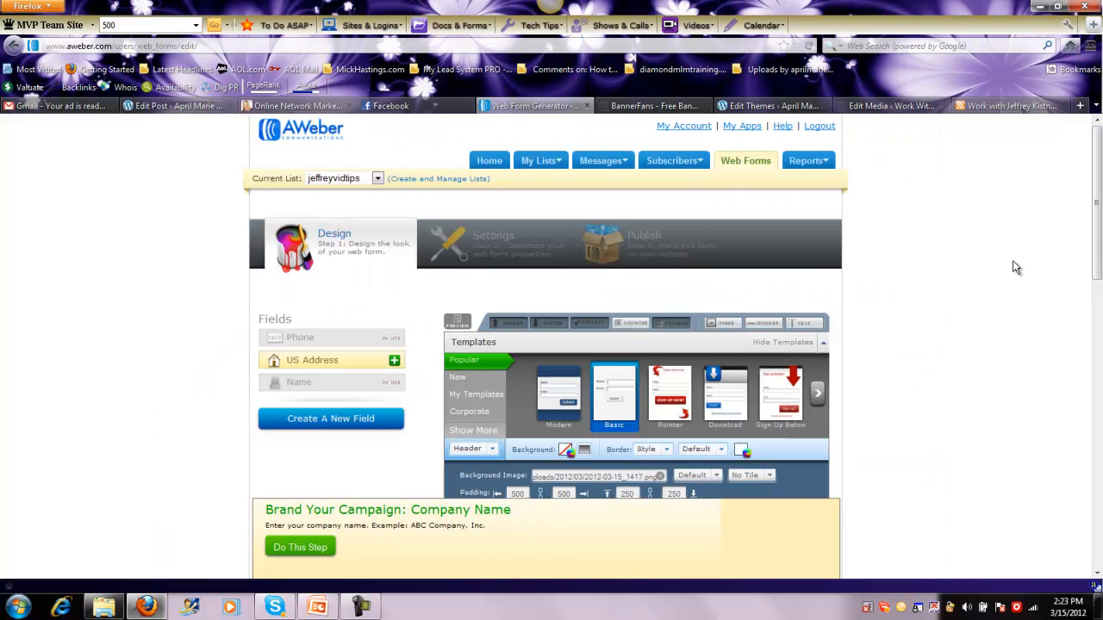
Set the header's top and bottom padding to 230, preview the opt-in form, and close the preview
drag(1095, 205, 1097, 230)
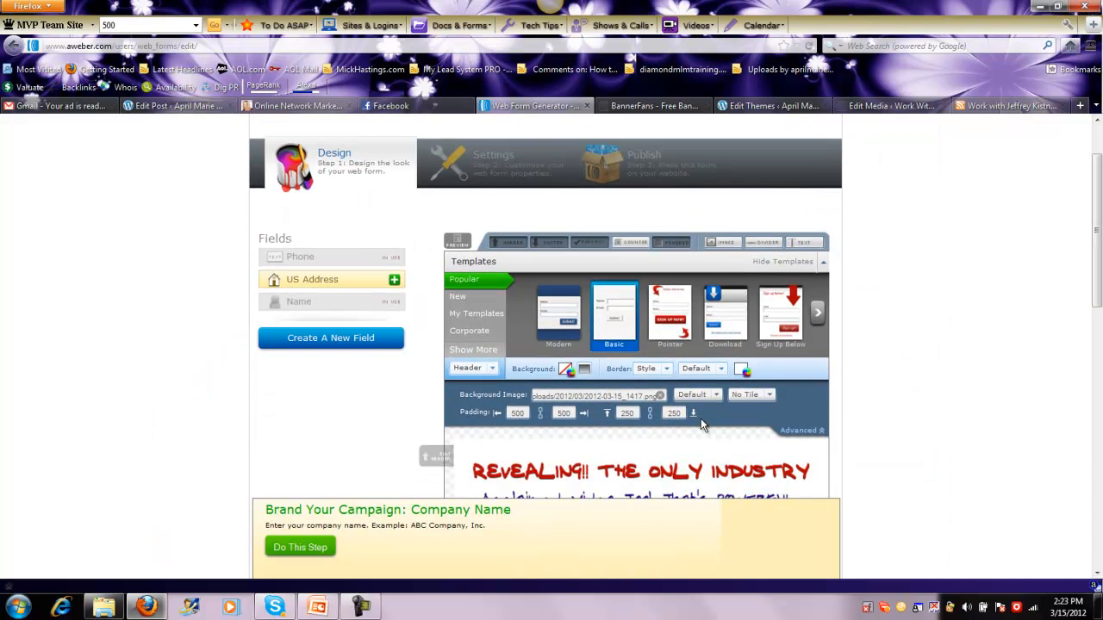
key(BackSpace)
text(30)
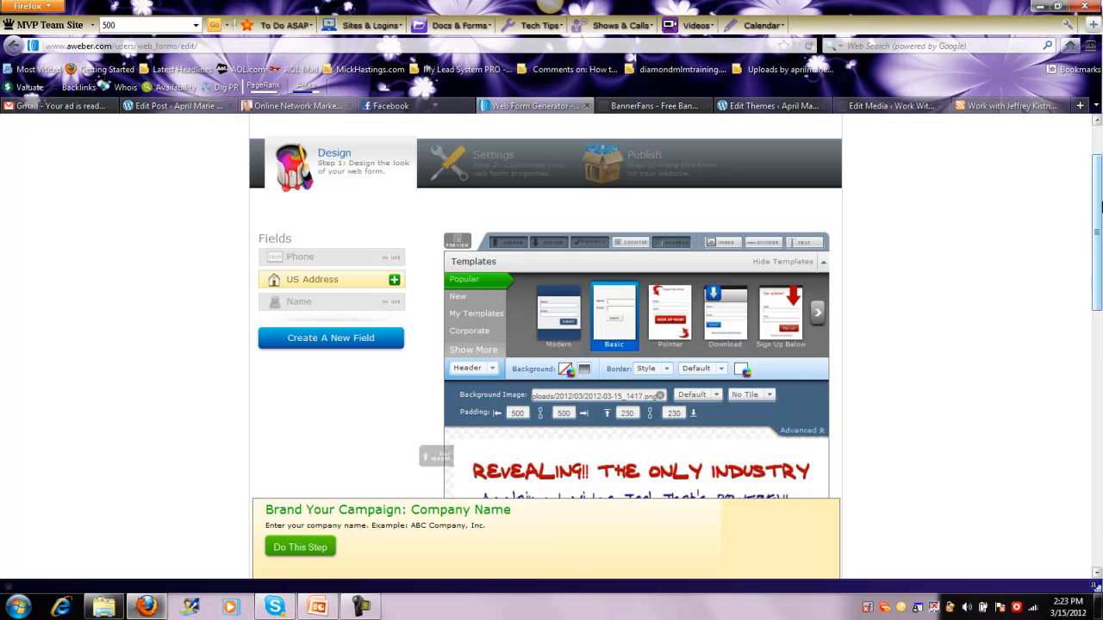
mouse_move(1100, 199)
mouse_down()
mouse_move(1089, 321)
mouse_move(1083, 239)
mouse_move(1097, 190)
mouse_up()
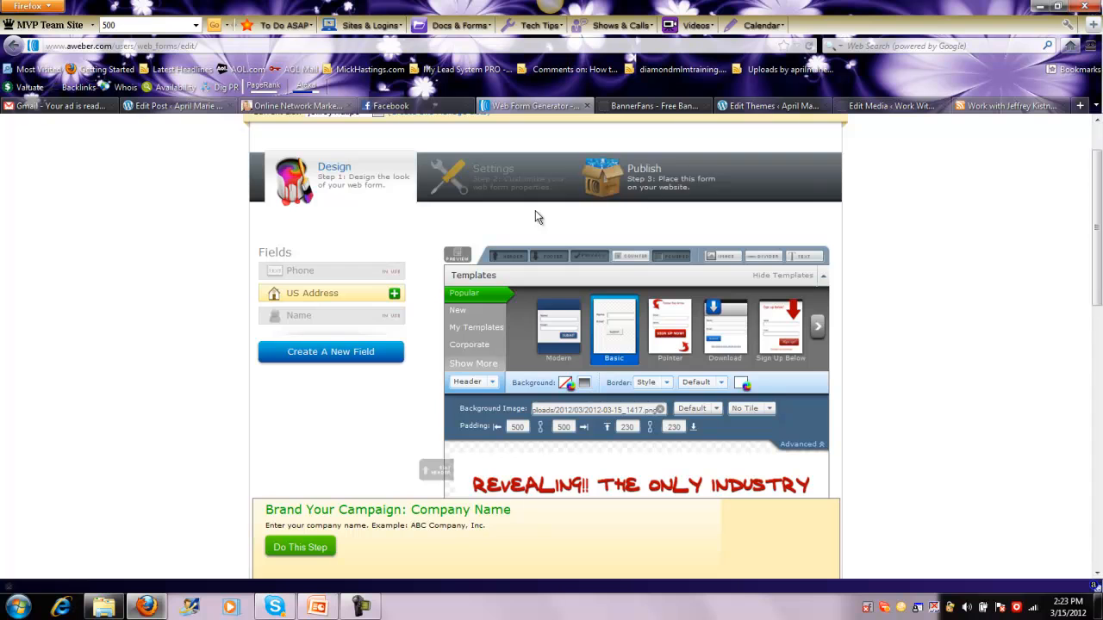
click(460, 254)
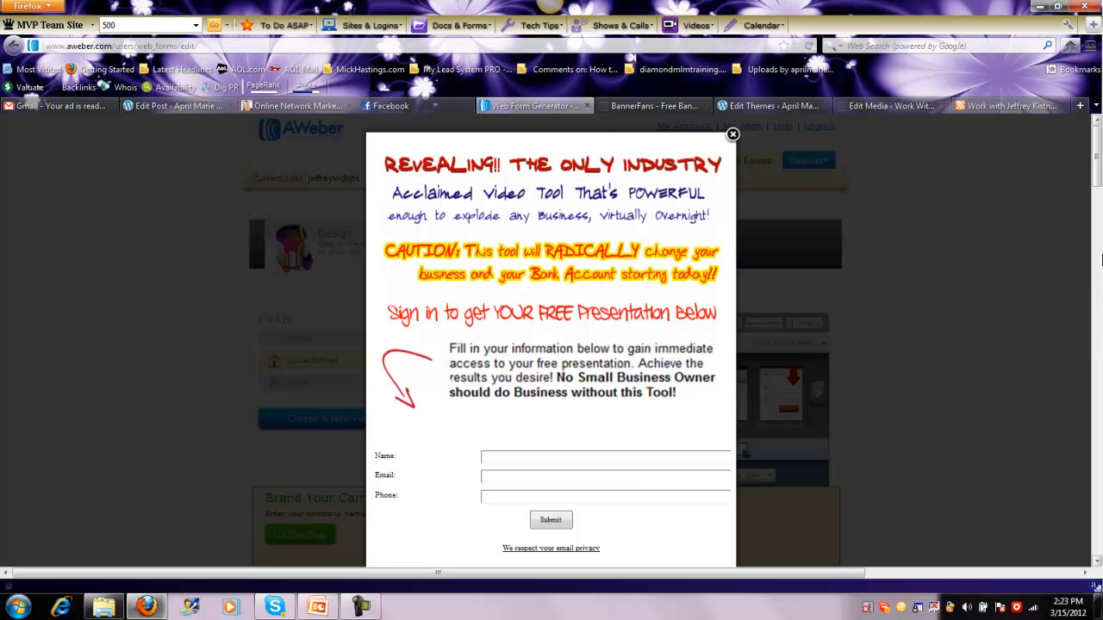
click(733, 134)
Reduce the header's top and bottom padding to 220 so the input fields move closer to the banner text
drag(1097, 172, 1098, 236)
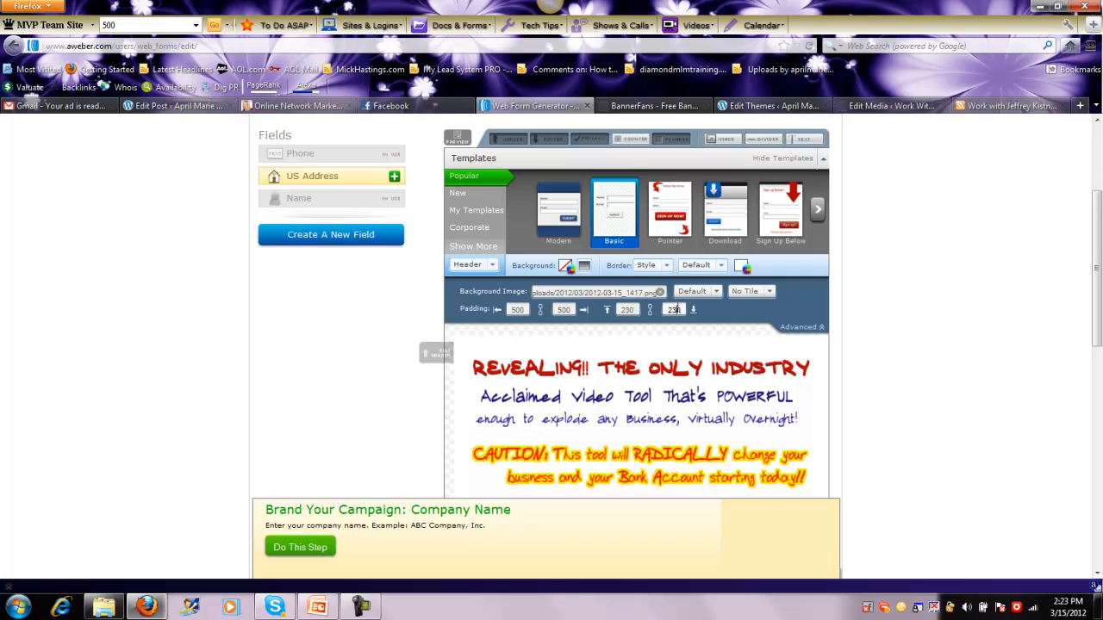
key(BackSpace)
text(2)
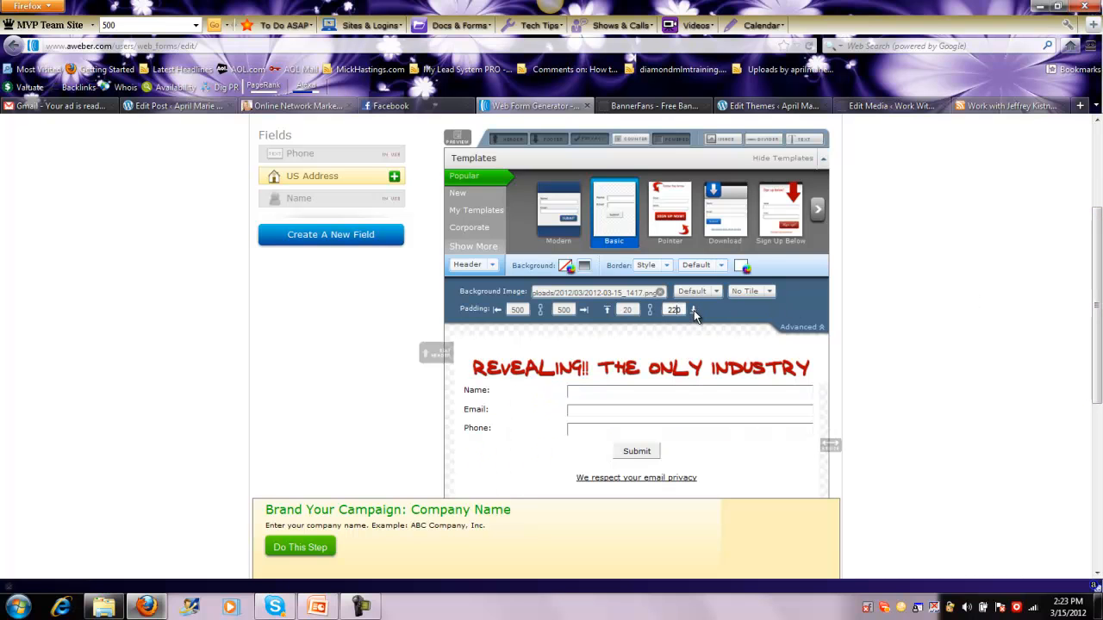
Check the spacing of the opt-in form in a preview, close it, and save the web form
mouse_move(1099, 204)
mouse_down()
mouse_move(1098, 301)
mouse_move(1099, 189)
mouse_up()
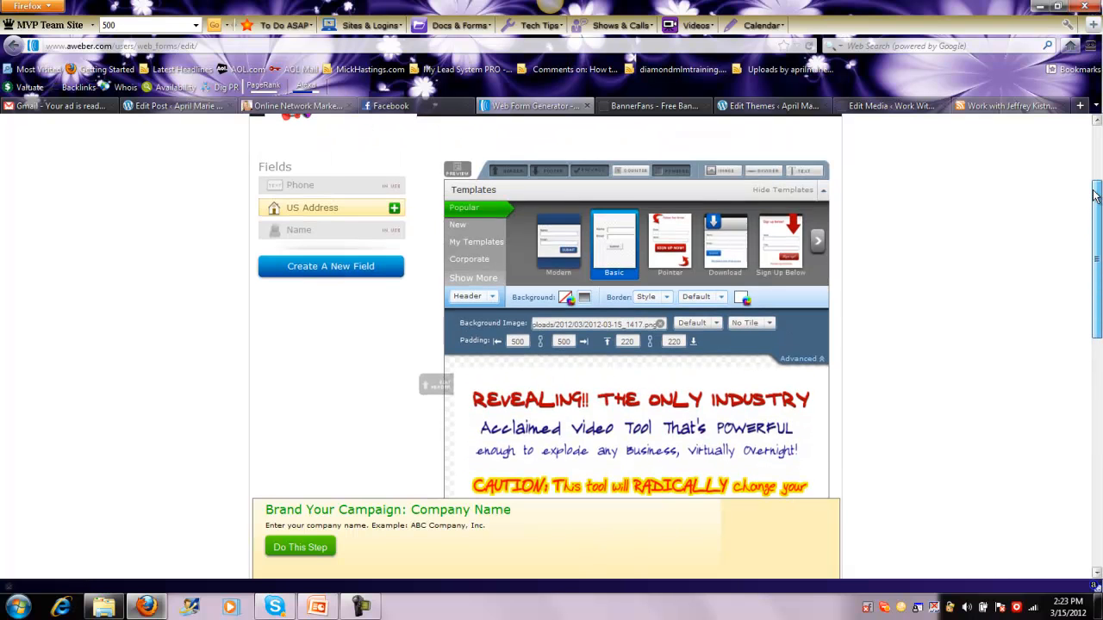
click(457, 170)
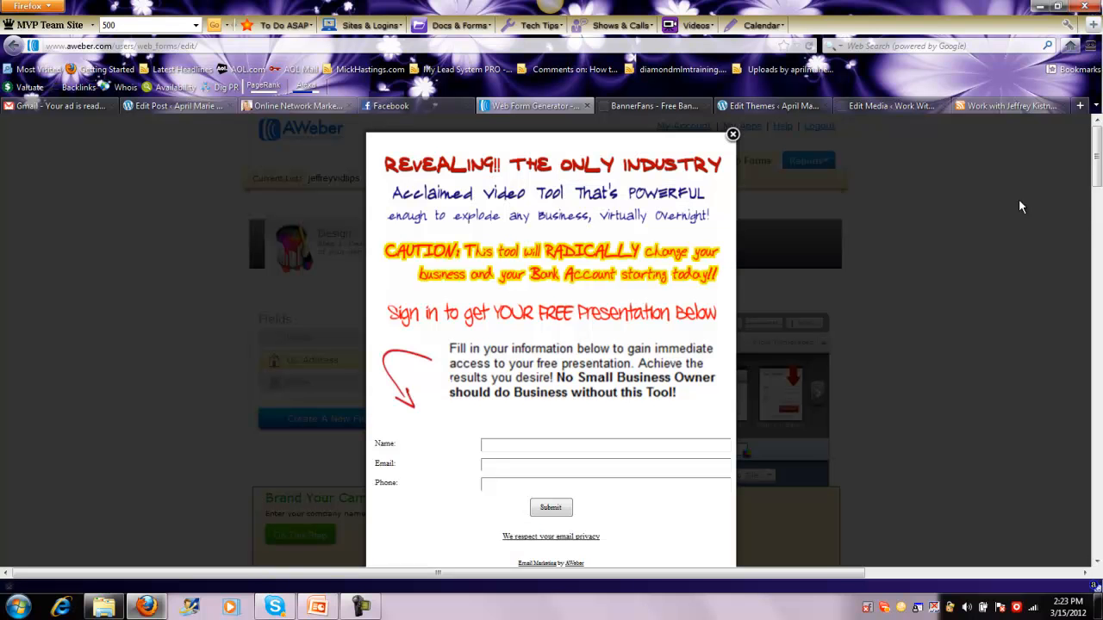
click(732, 136)
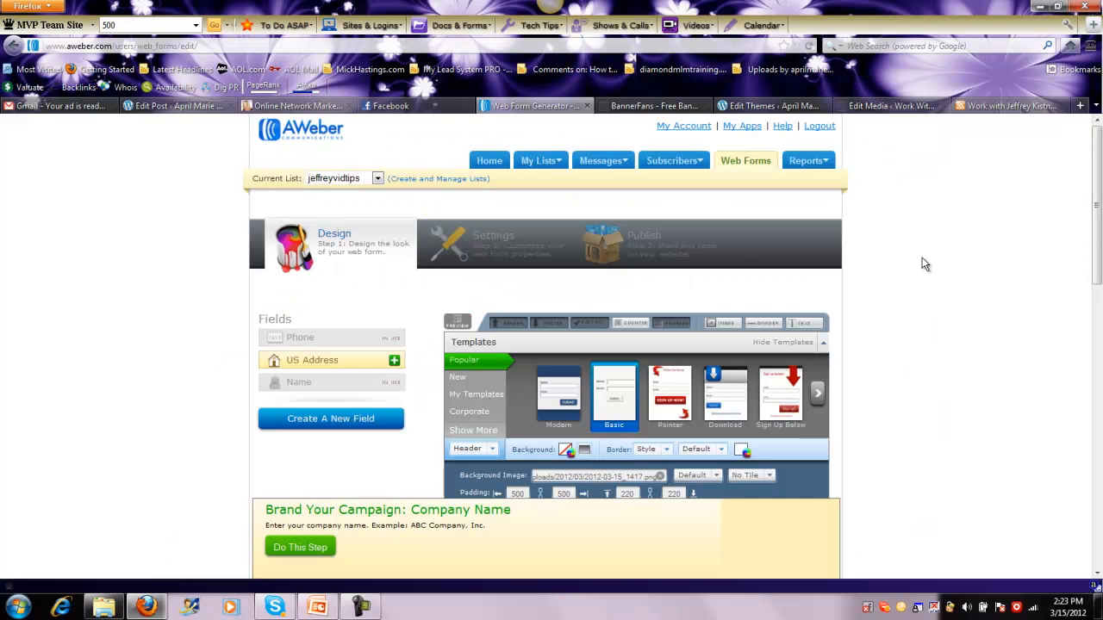
drag(1098, 181, 1066, 393)
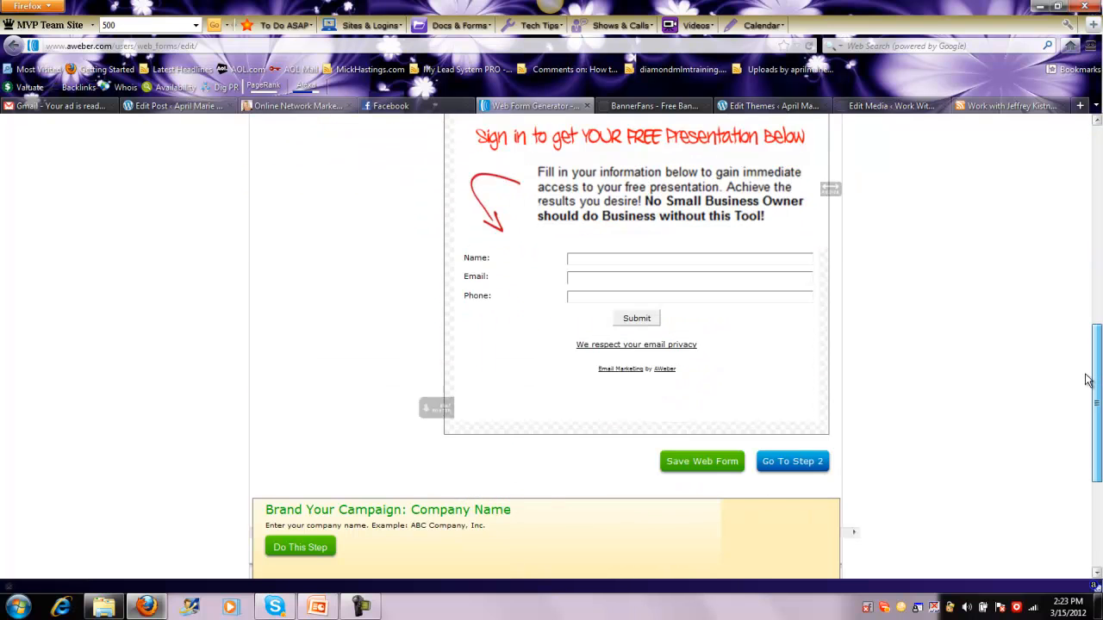
click(705, 464)
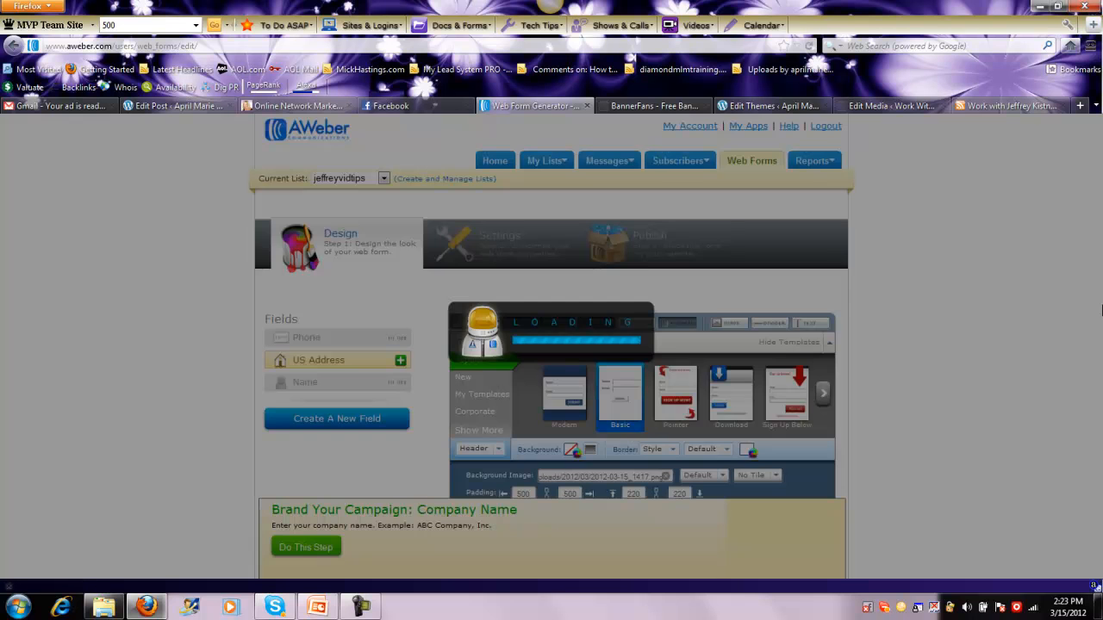
Create a custom field named Skype below the Phone field and save the web form
drag(1098, 185, 1095, 229)
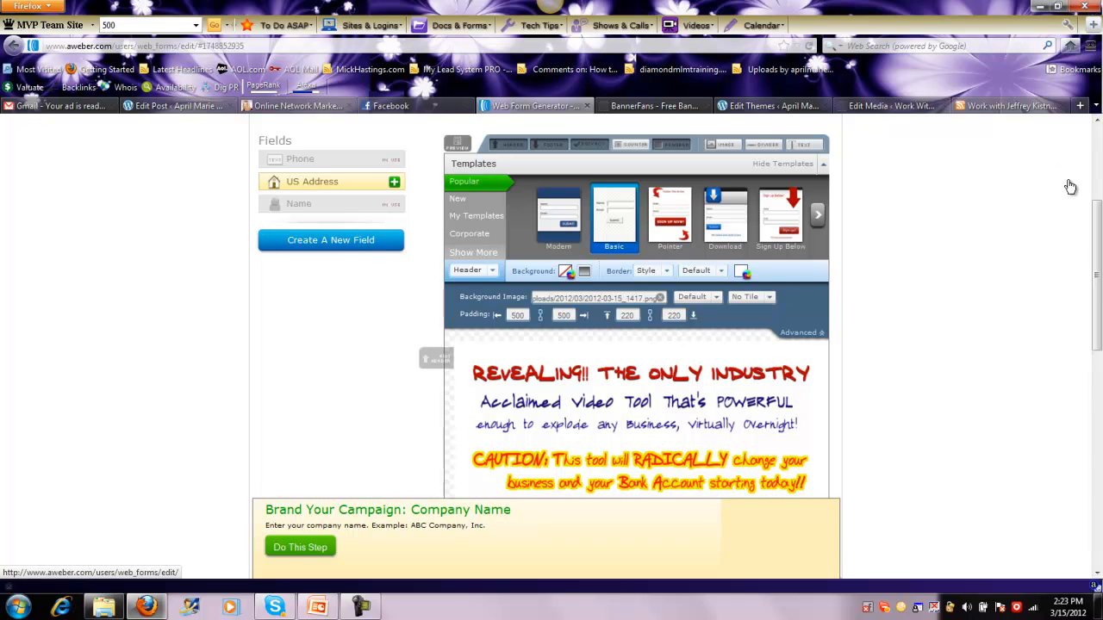
scroll(1069, 185, down, 5)
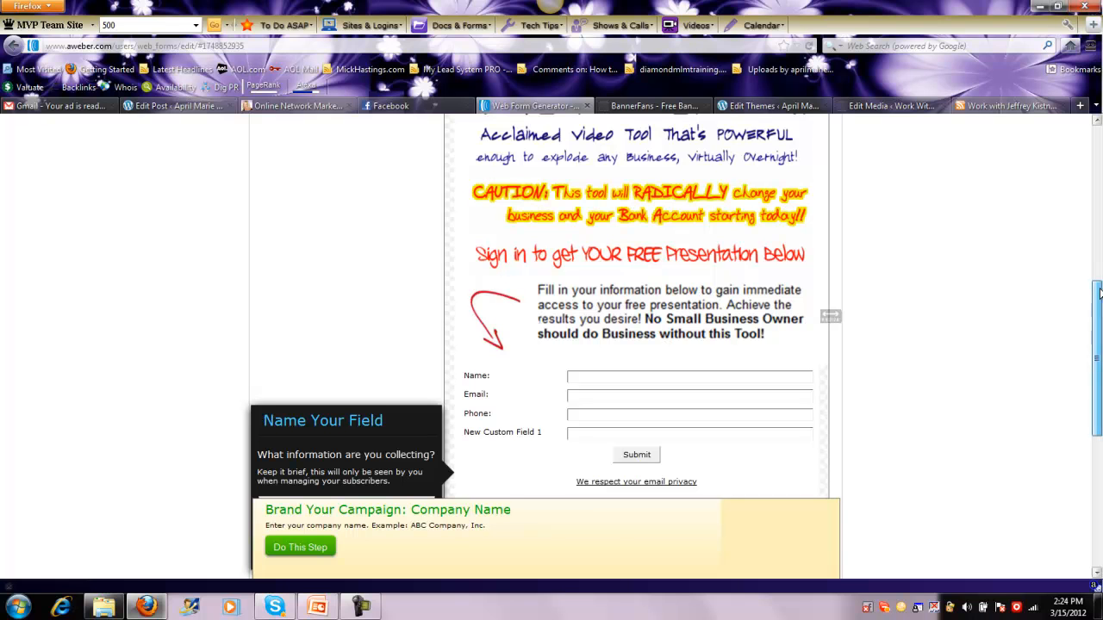
scroll(1097, 317, down, 1)
drag(1098, 317, 1092, 345)
click(278, 363)
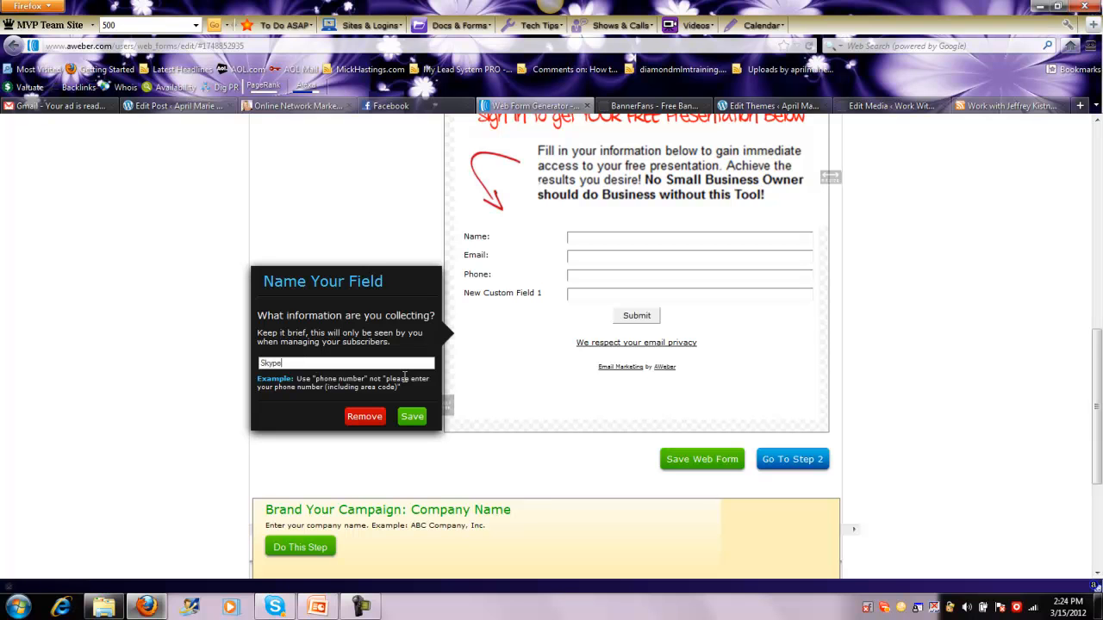
click(404, 420)
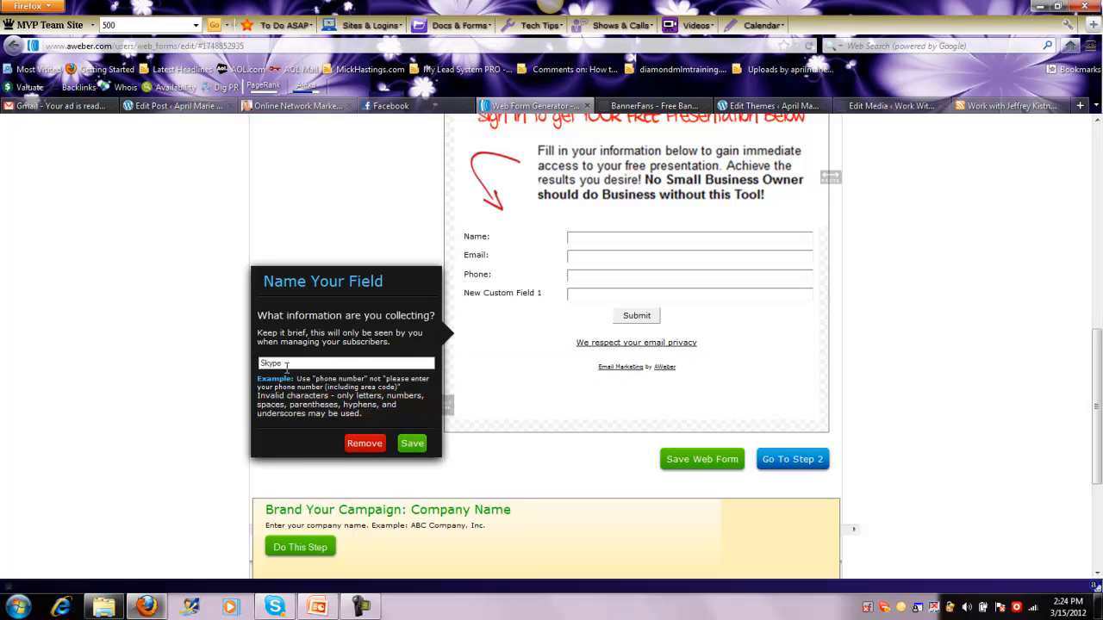
click(411, 442)
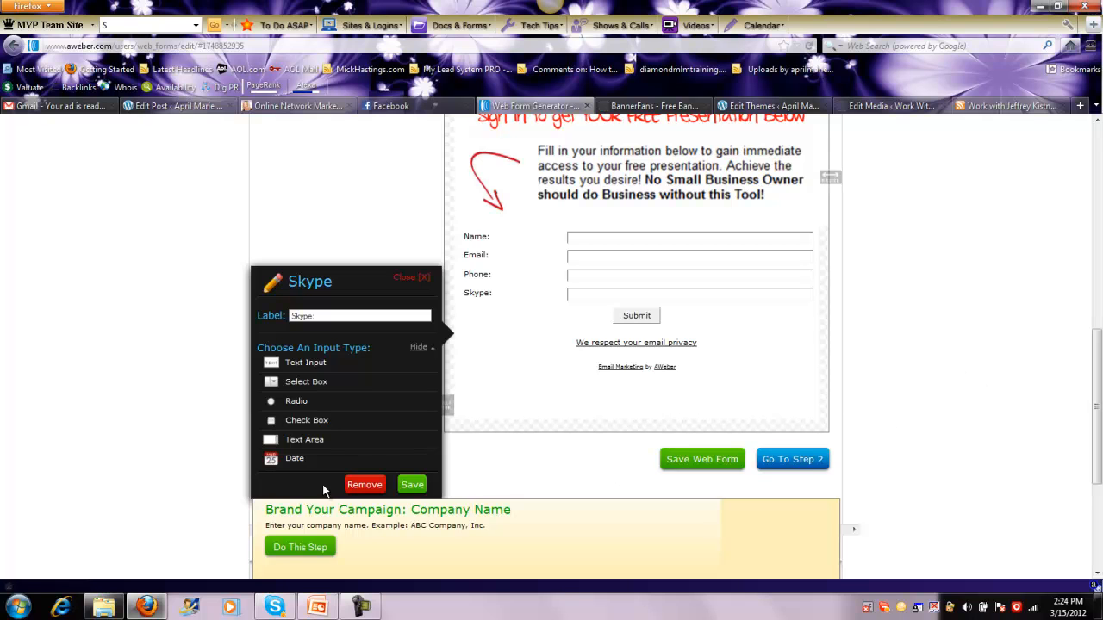
click(408, 482)
click(715, 460)
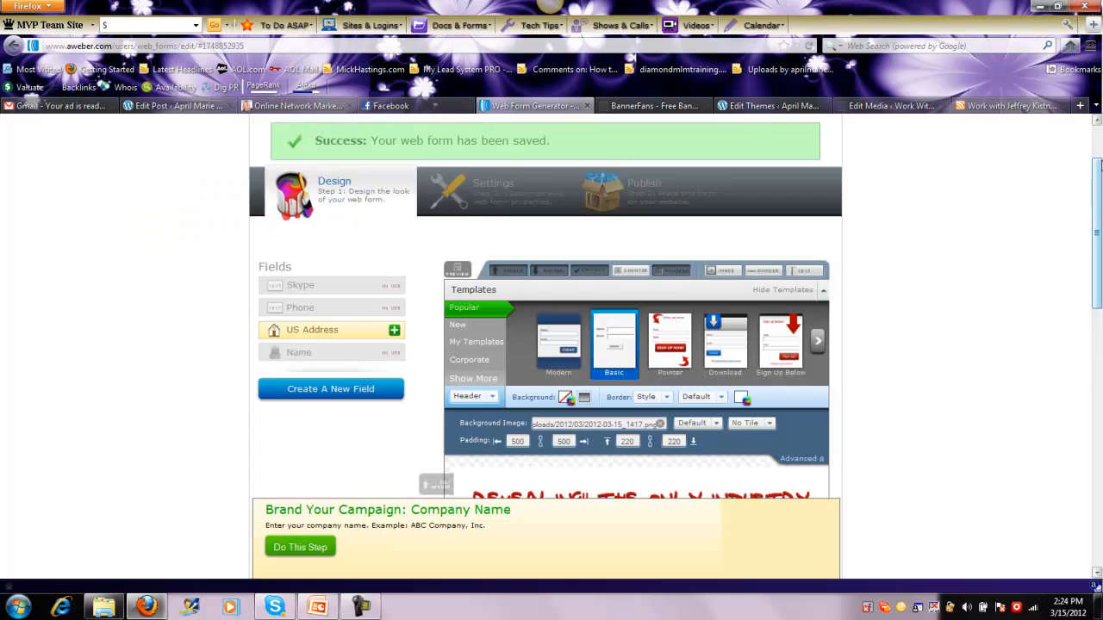
Go on to the form's basic settings and change the form name to MVT PRO
scroll(1091, 271, down, 3)
scroll(1092, 270, down, 5)
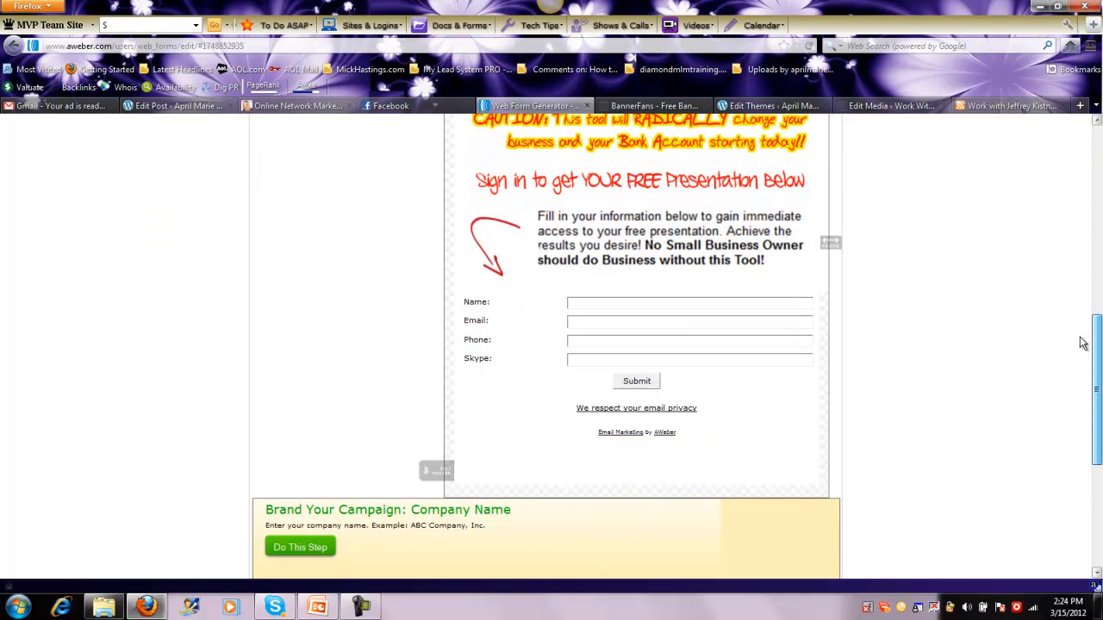
scroll(485, 317, down, 1)
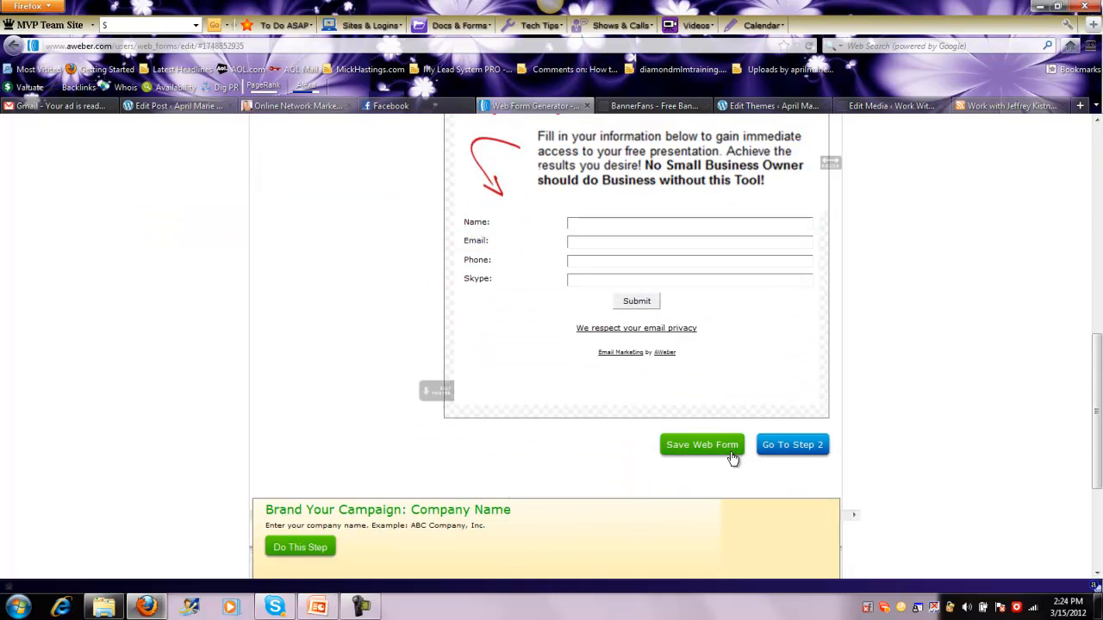
click(799, 448)
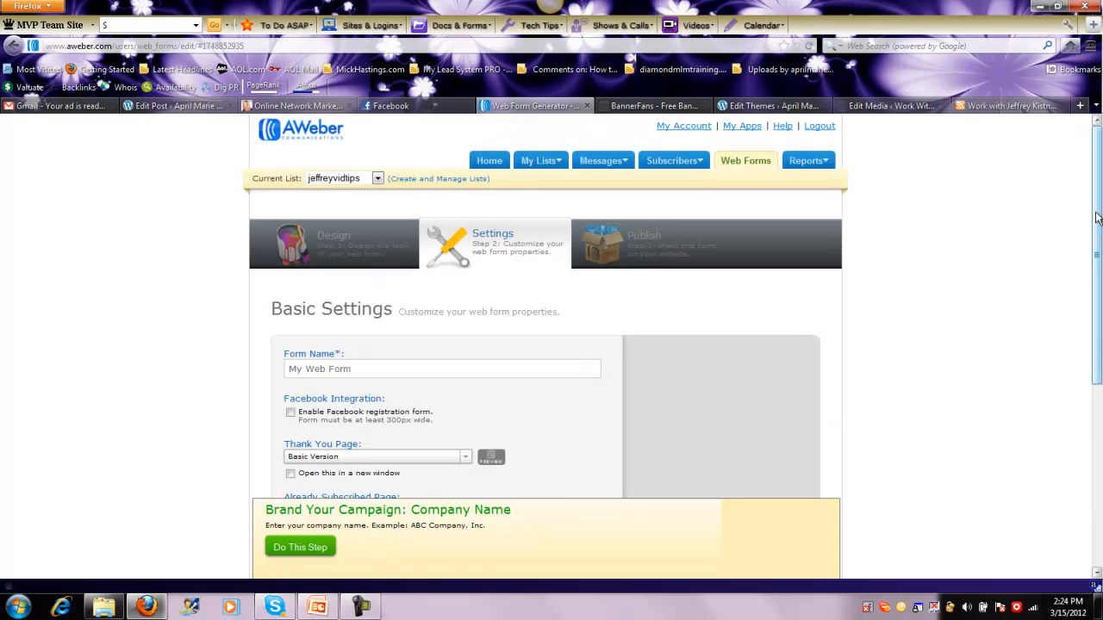
scroll(1098, 151, down, 2)
click(372, 265)
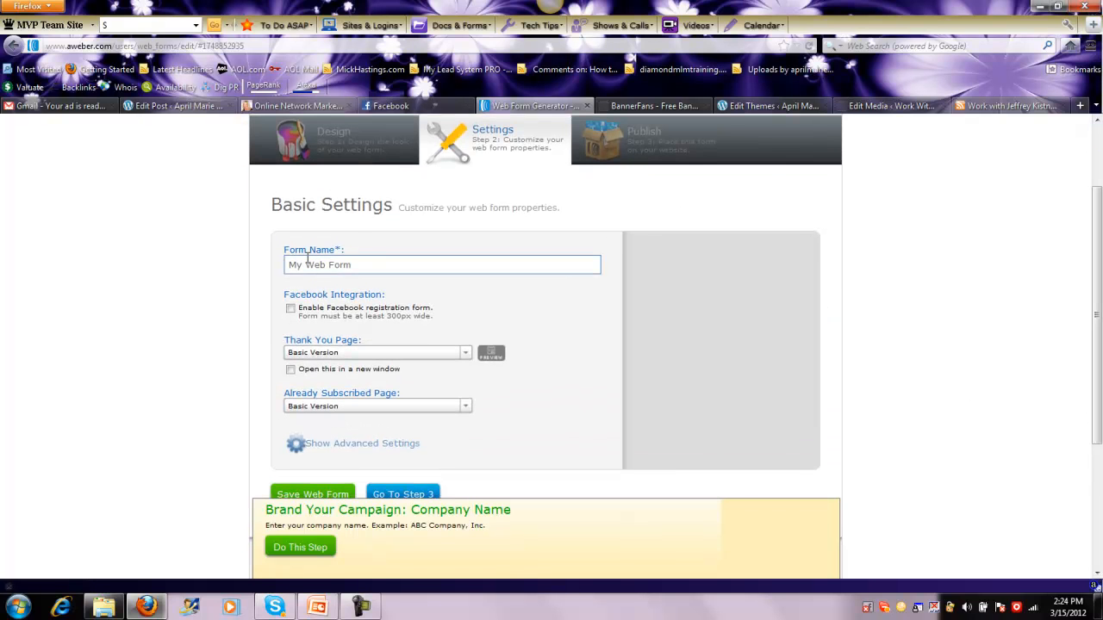
drag(372, 265, 244, 280)
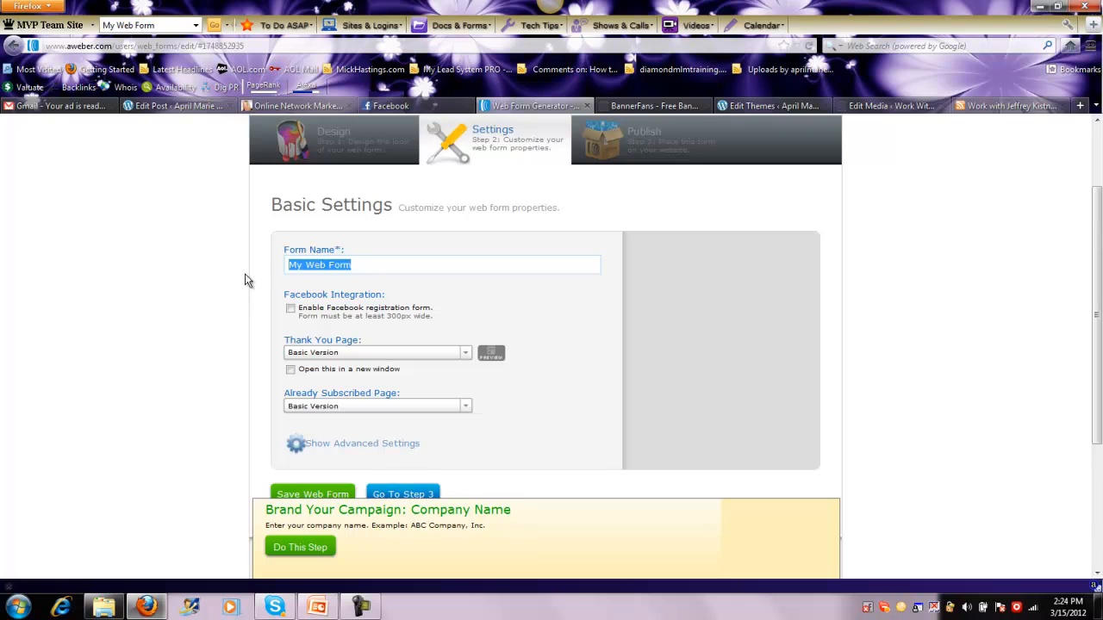
key(BackSpace)
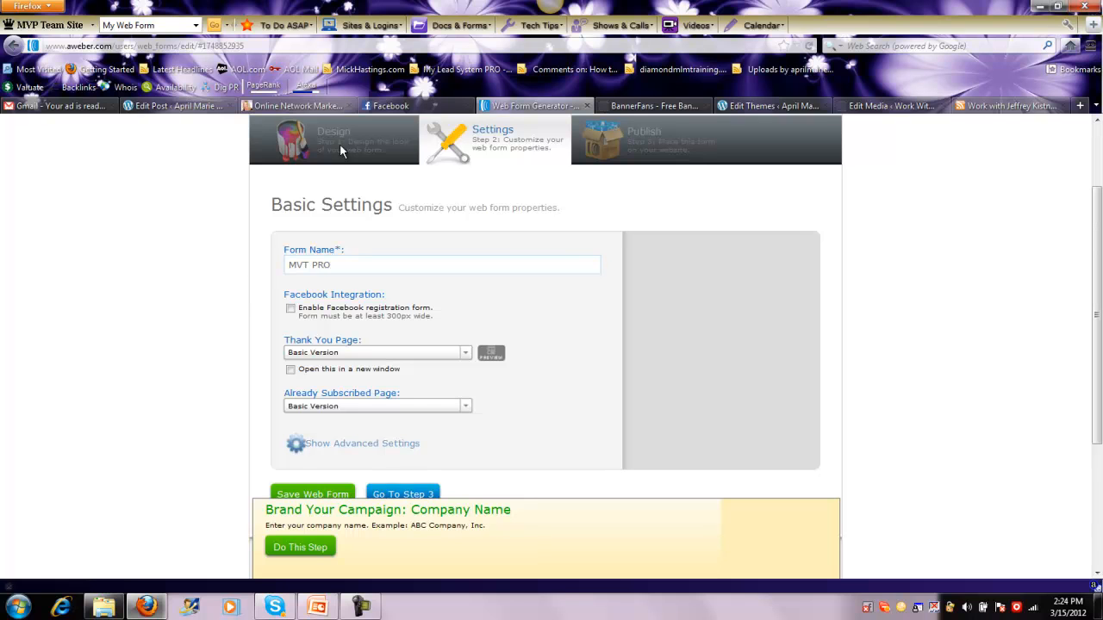
Open the member's personal MyVideoTalkPro site in a new browser tab and go to its Game Changer page
click(1079, 106)
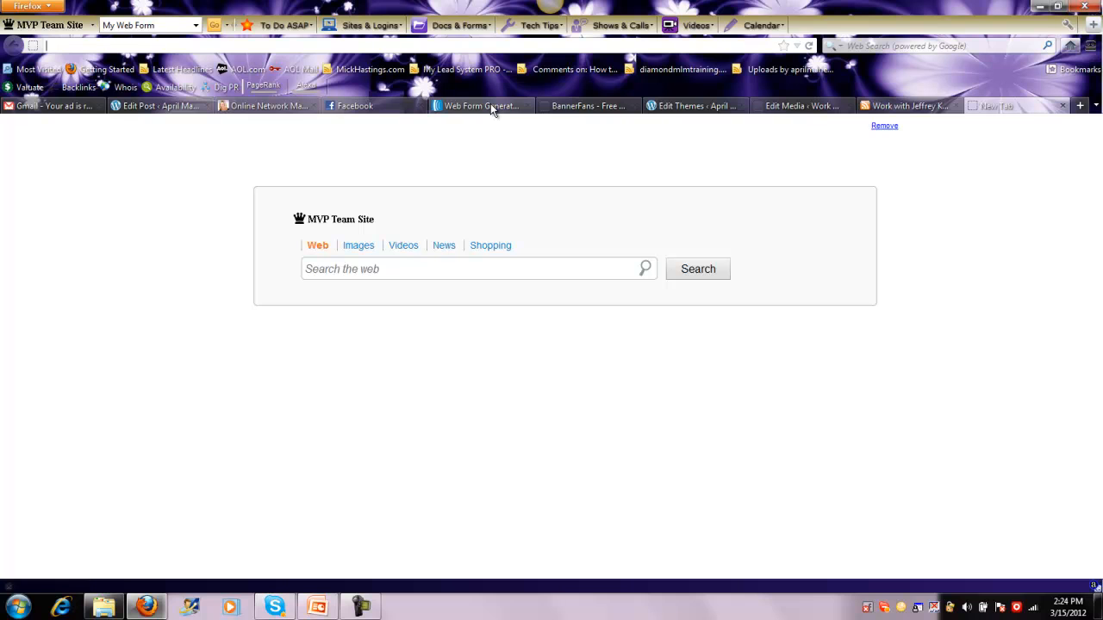
text(myvide)
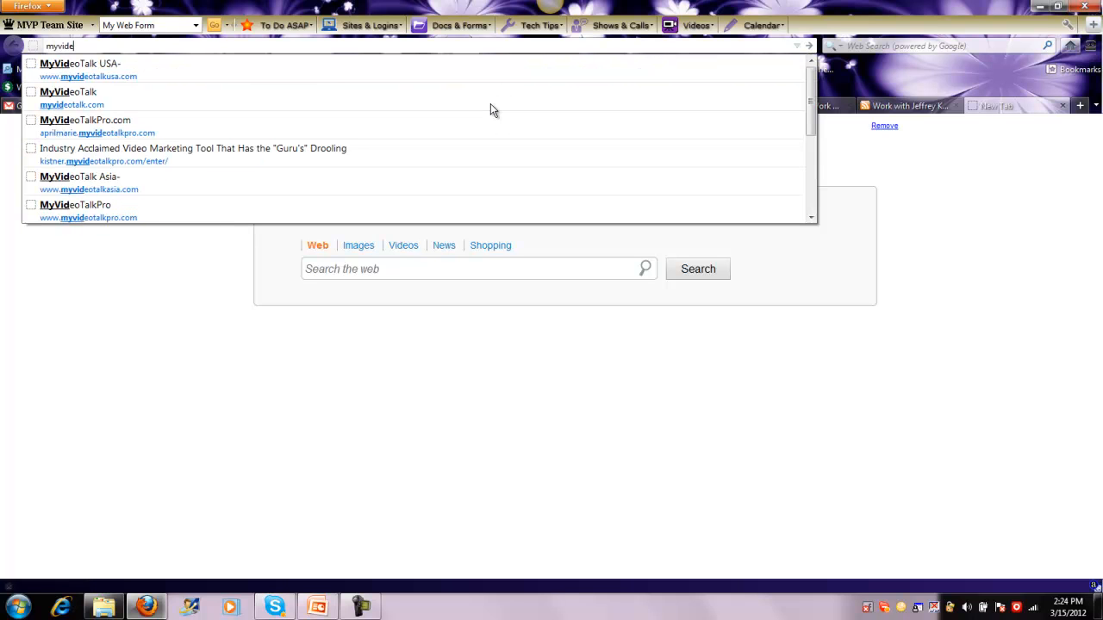
text(ot)
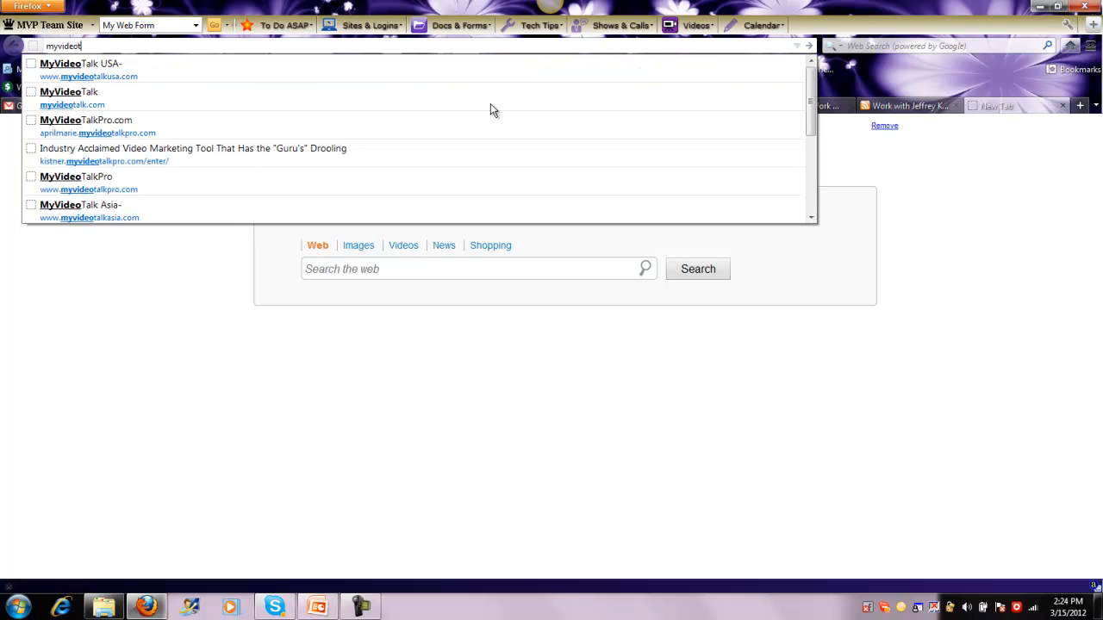
key(Caps_Lock)
text(LK)
key(BackSpace)
key(BackSpace)
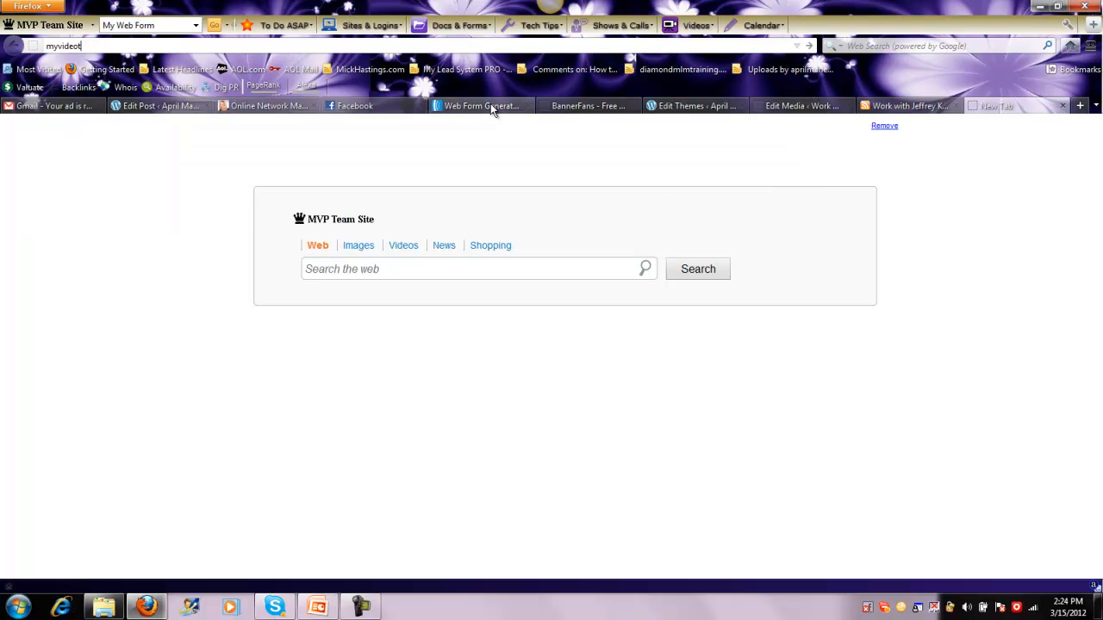
key(Caps_Lock)
text(alk)
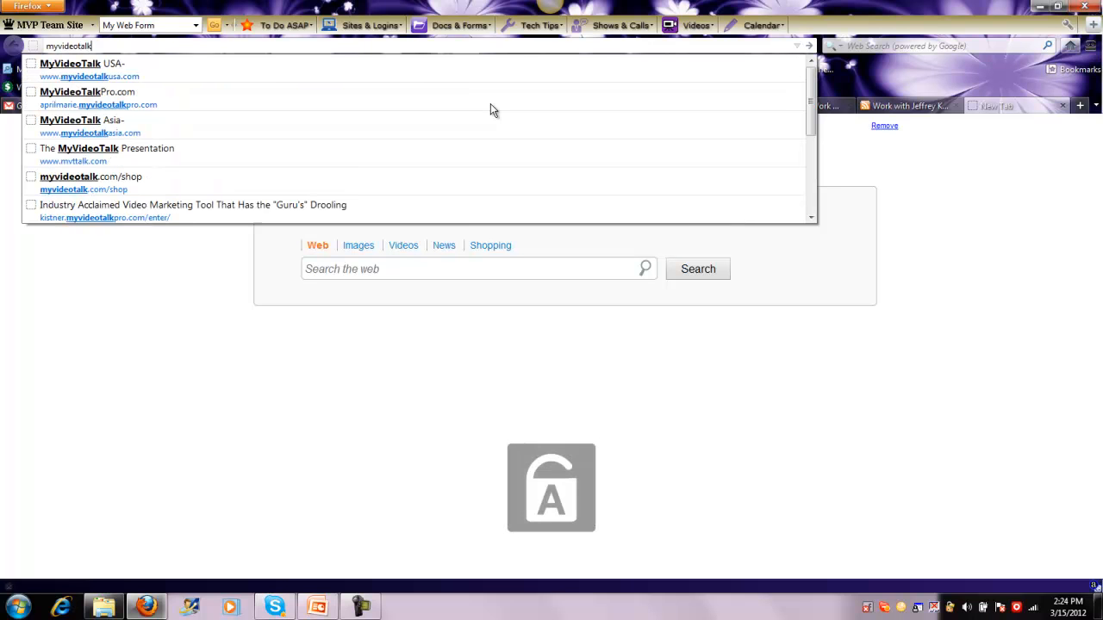
text(p)
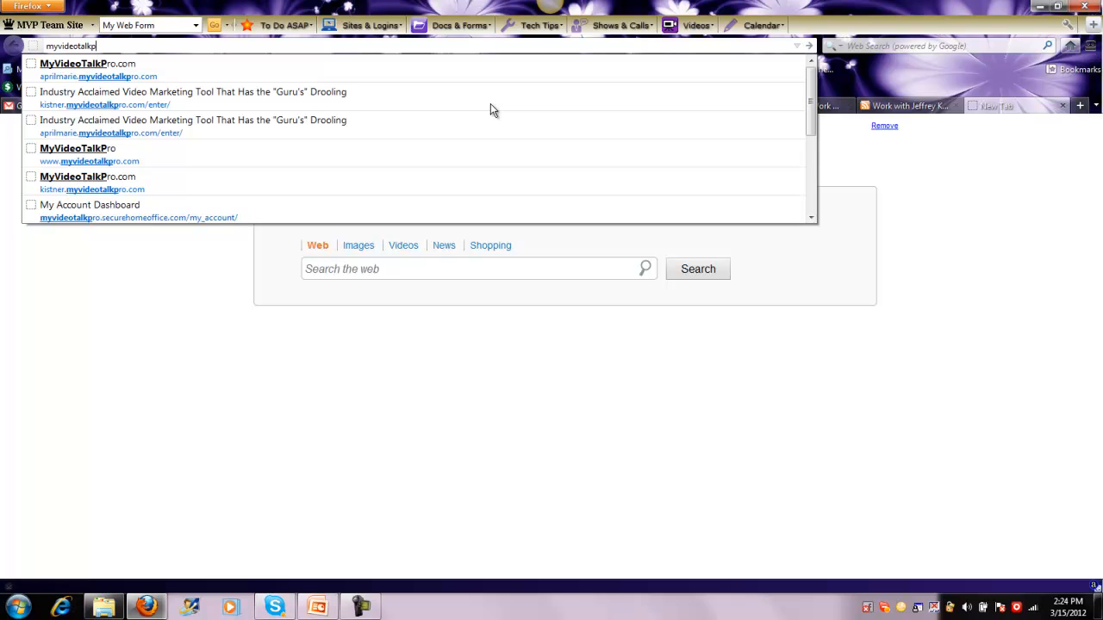
click(302, 188)
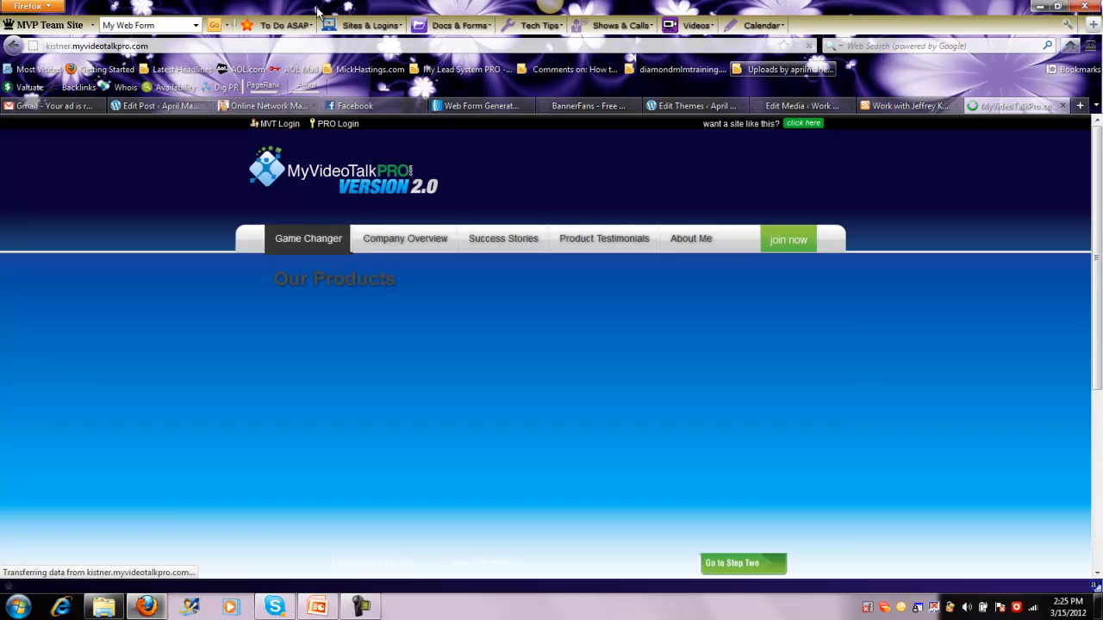
click(319, 246)
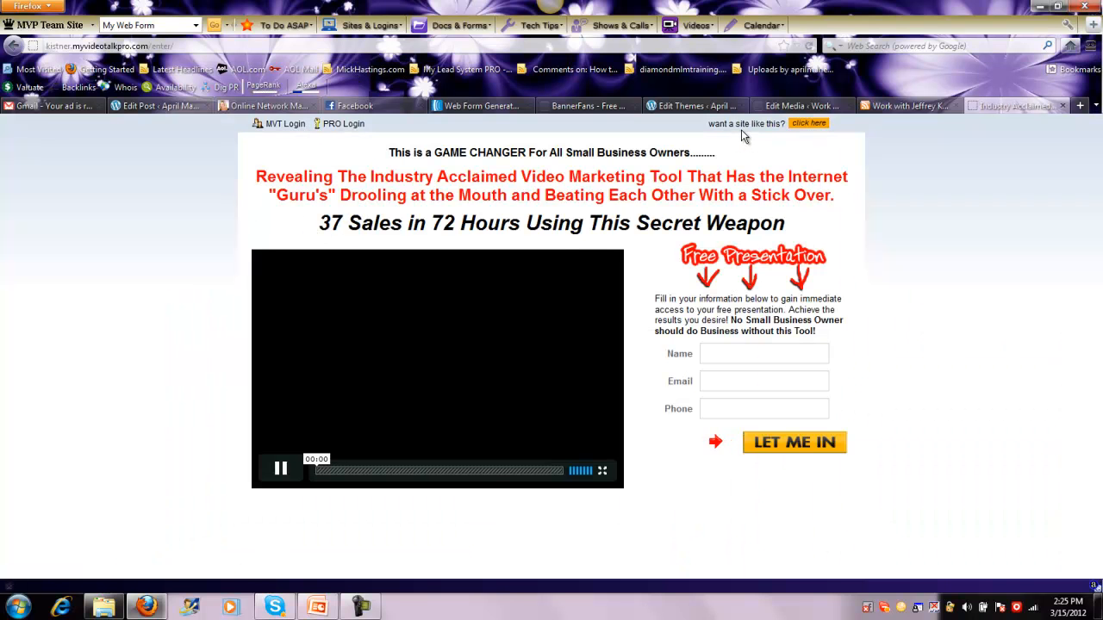
Submit the free presentation form with a placeholder name and a test e-mail address, leaving the phone empty
click(739, 353)
text(aaaa)
key(Tab)
text(t)
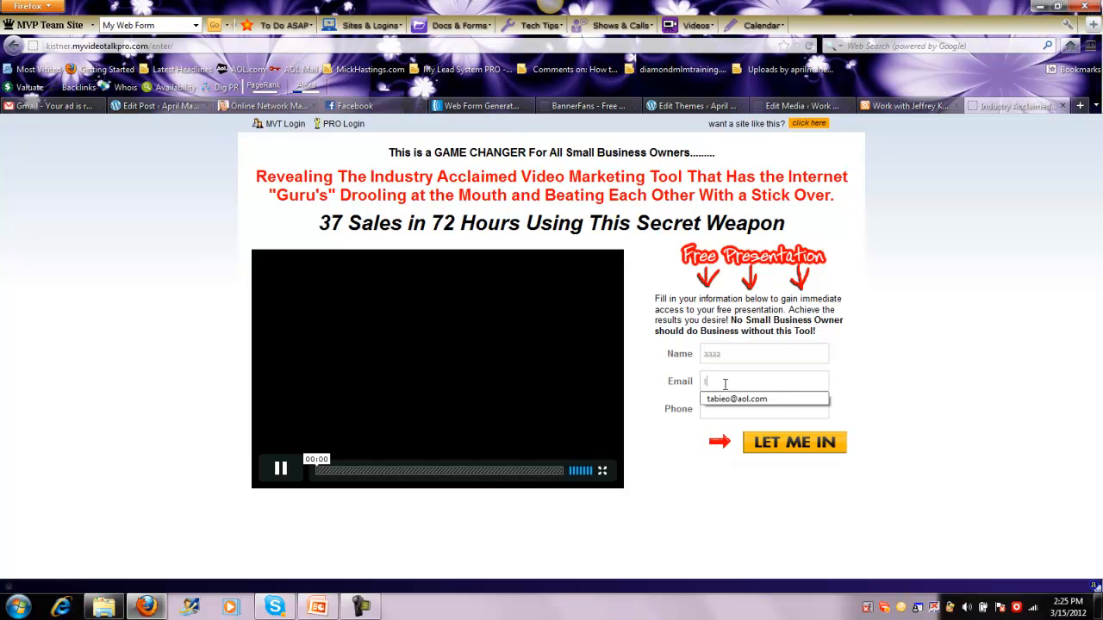
text(est@aol.com)
click(812, 448)
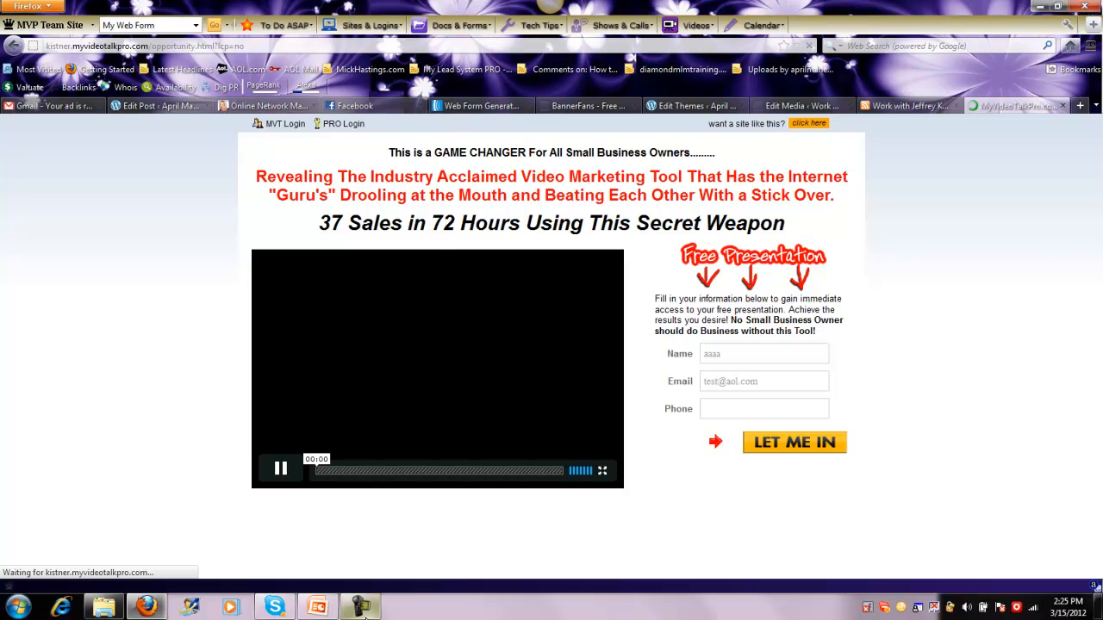
click(360, 606)
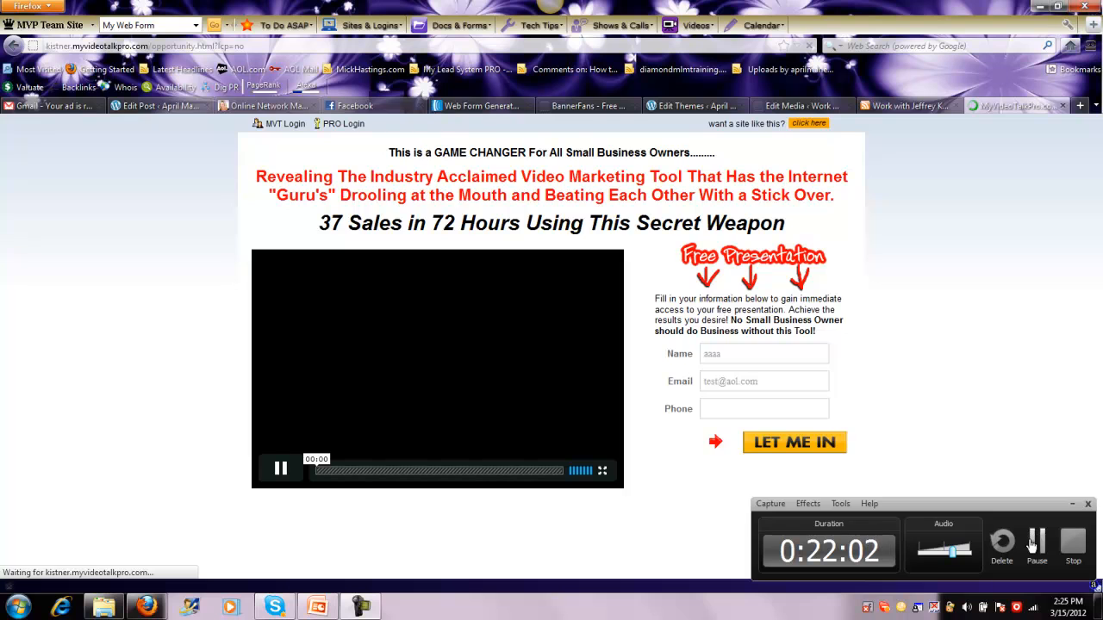
click(1036, 541)
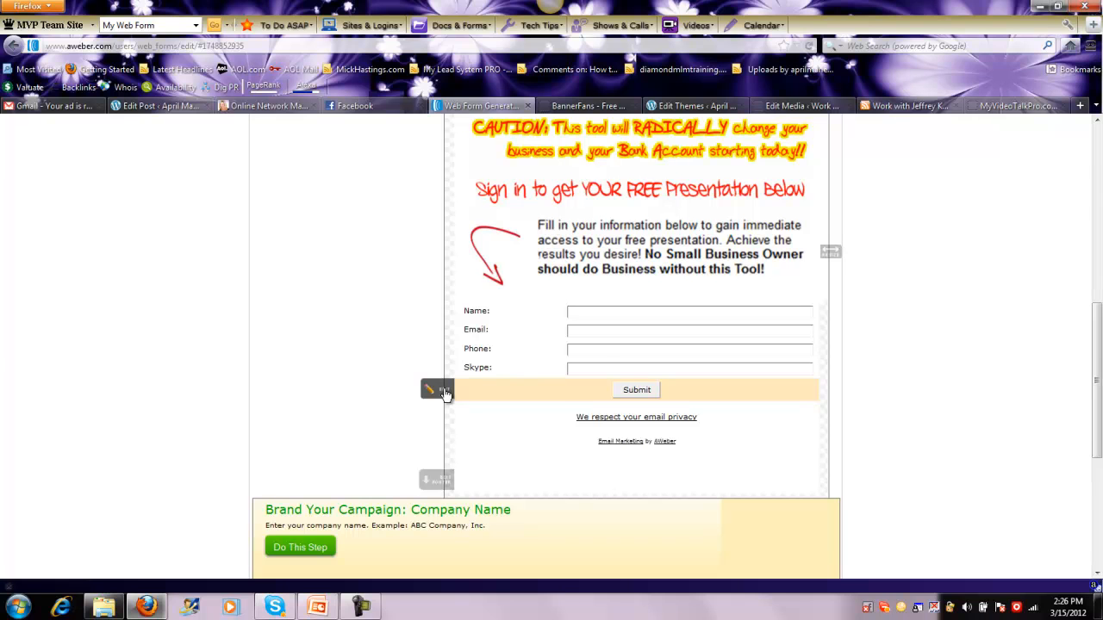
Open the form's submit button for editing and go to its Button Image URL setting
click(439, 391)
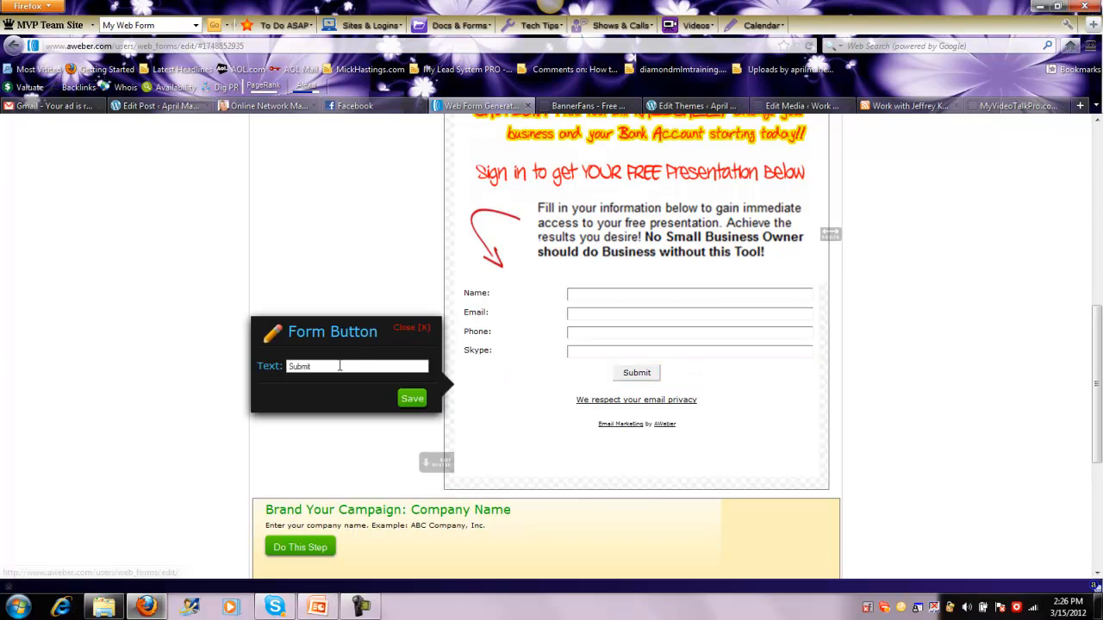
click(416, 332)
drag(1095, 339, 1094, 240)
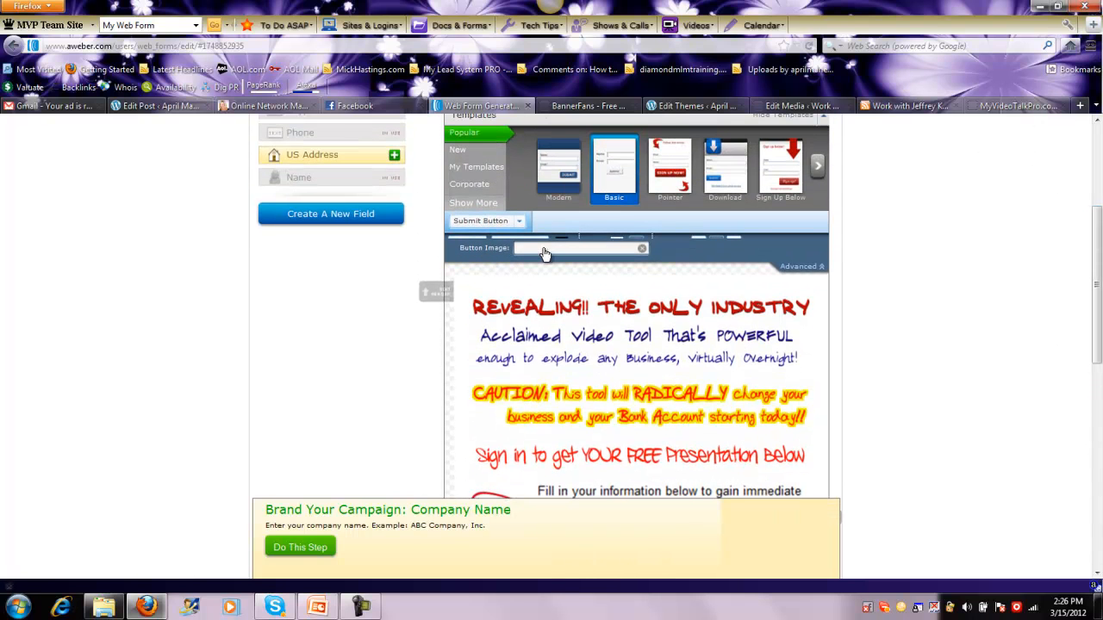
click(596, 253)
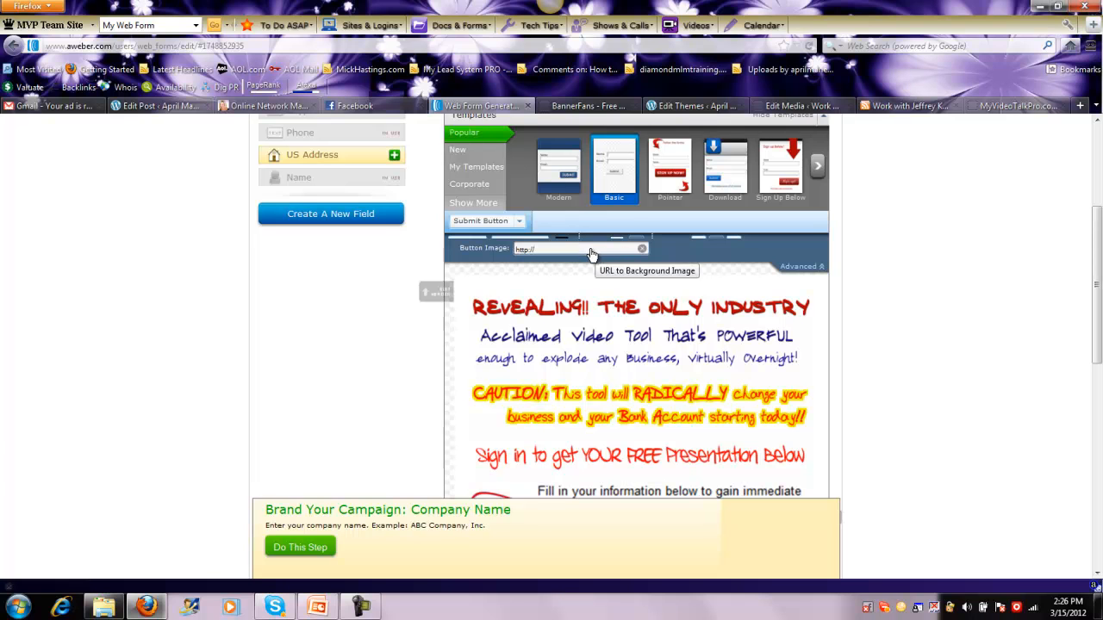
Switch to the WordPress media page and upload the LET ME IN button image 2012-03-09_1239.png to the library
click(921, 109)
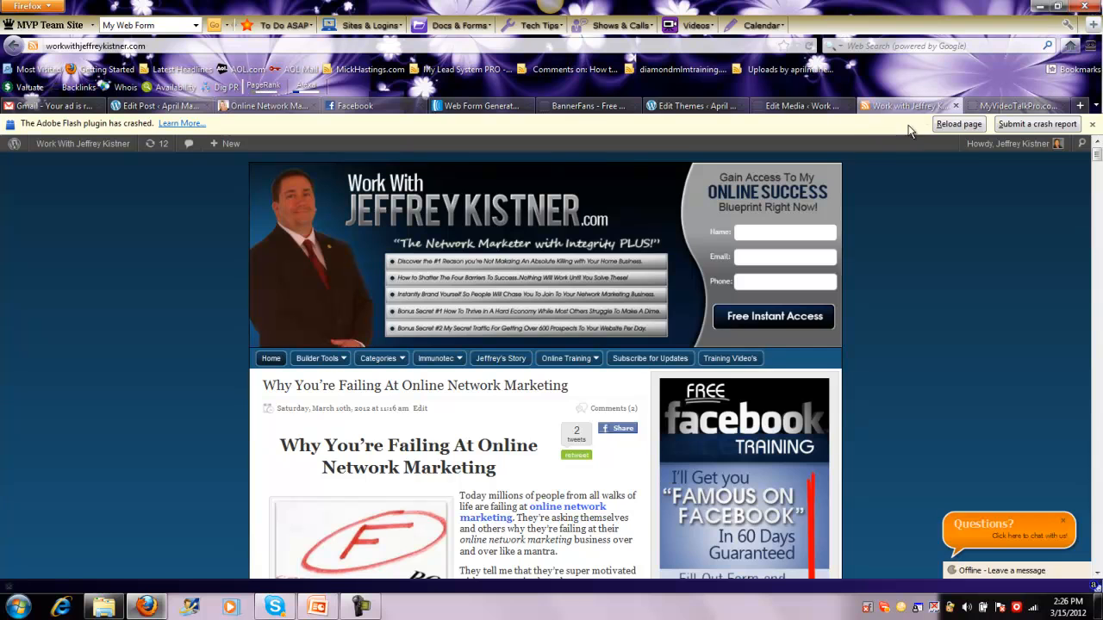
click(806, 105)
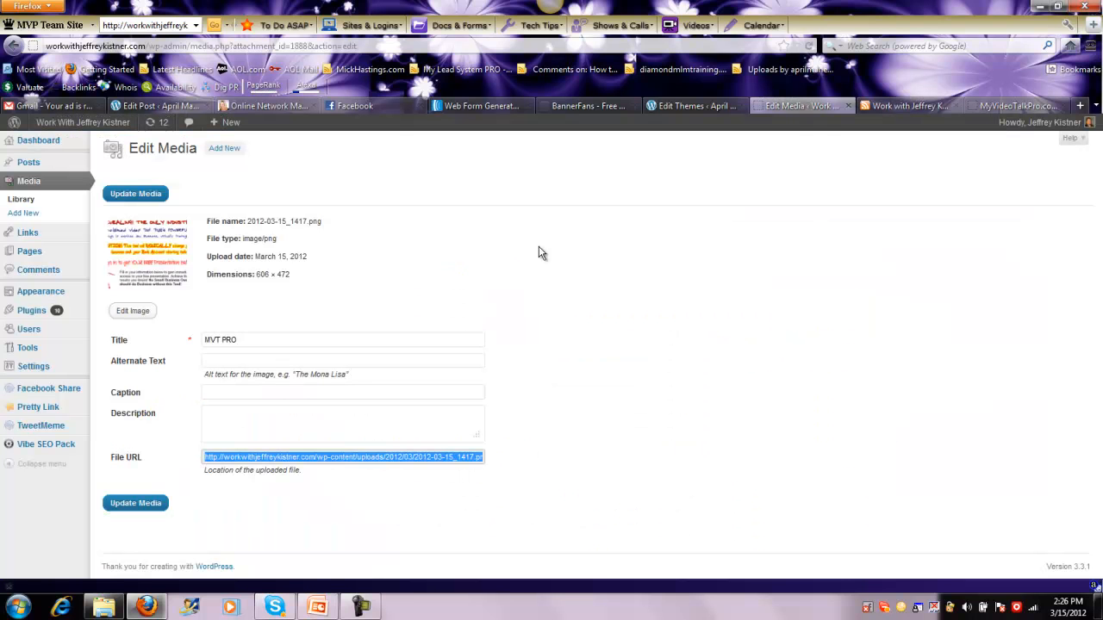
click(224, 149)
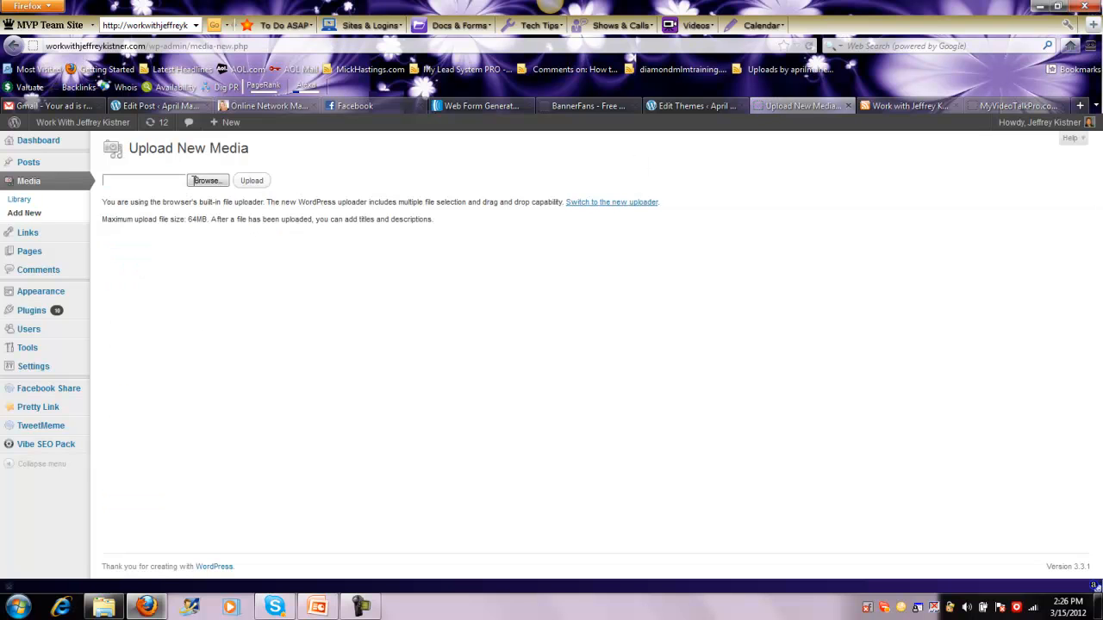
click(206, 183)
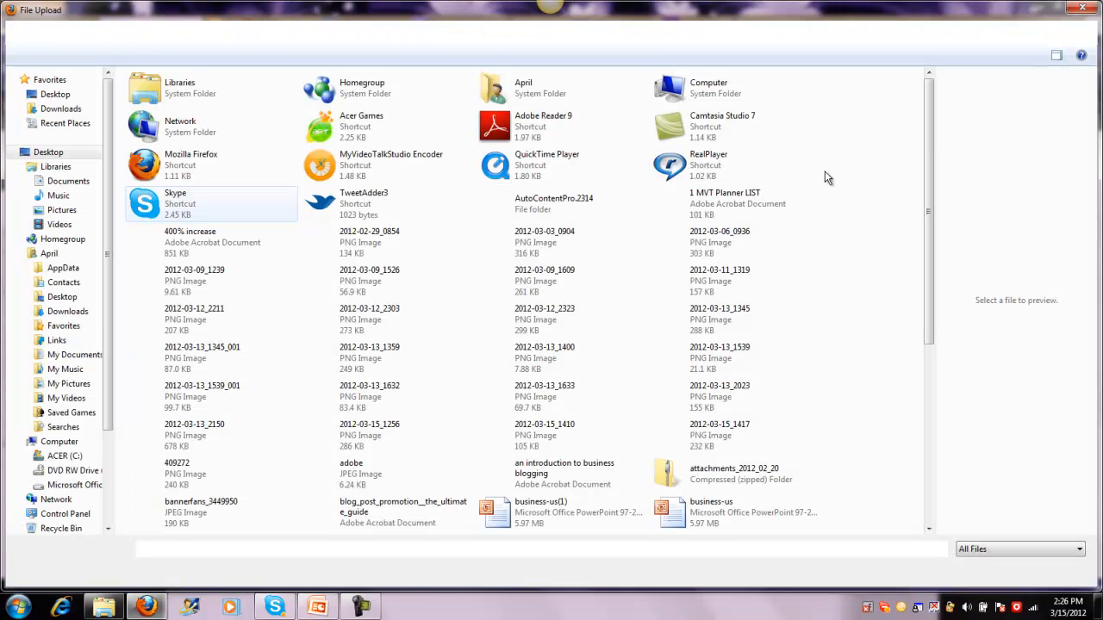
drag(932, 100, 898, 102)
double_click(177, 283)
click(252, 181)
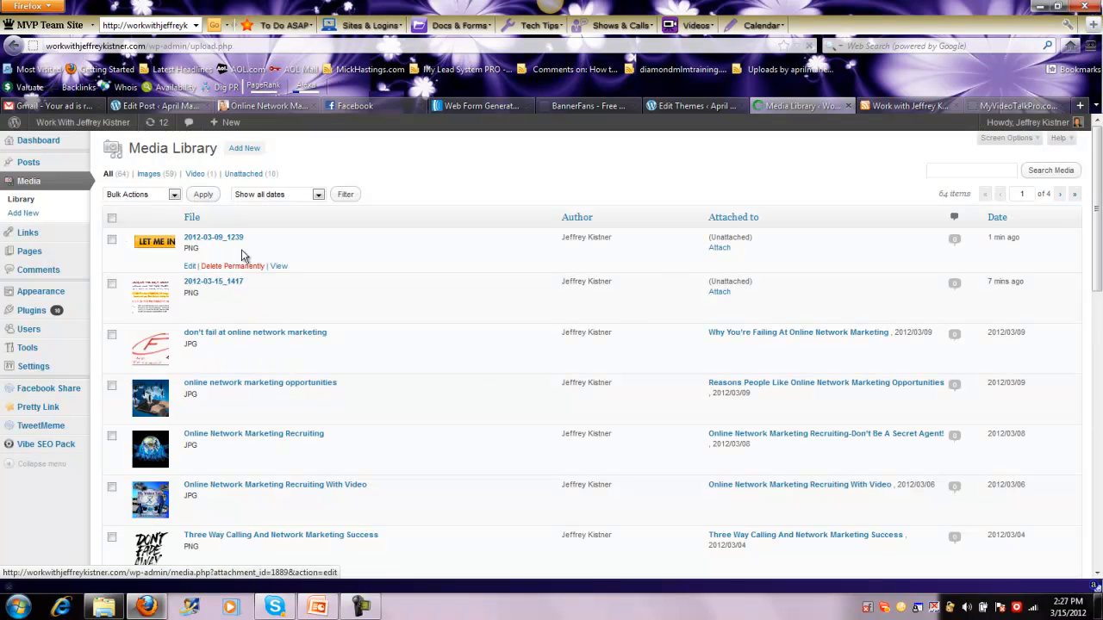
Open the uploaded 2012-03-09_1239 image's details and copy its full file URL
click(230, 238)
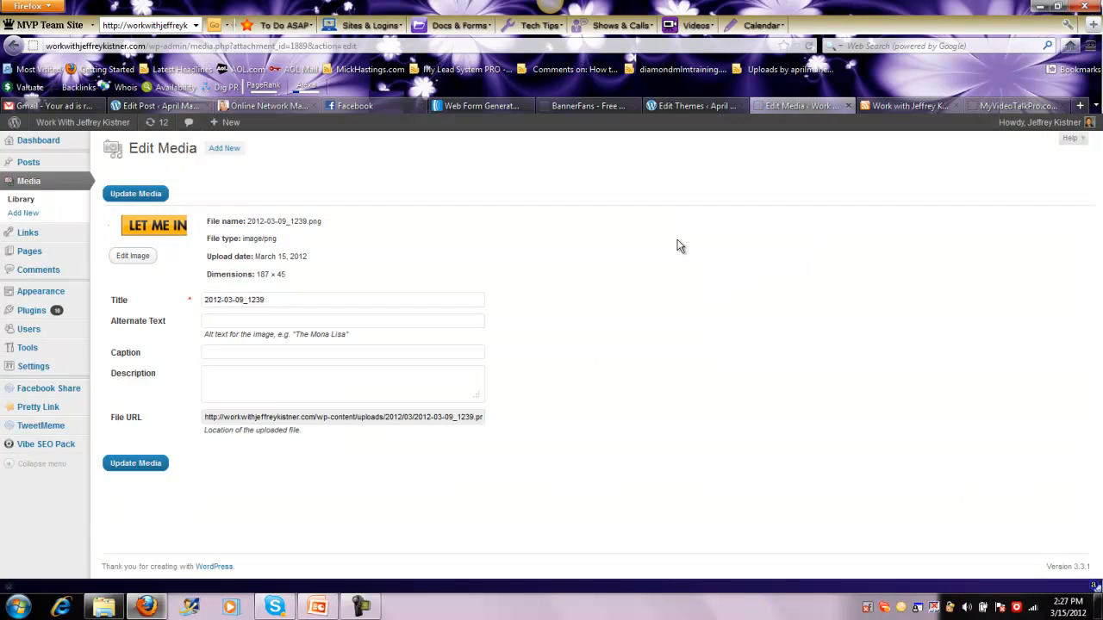
click(251, 417)
right_click(250, 417)
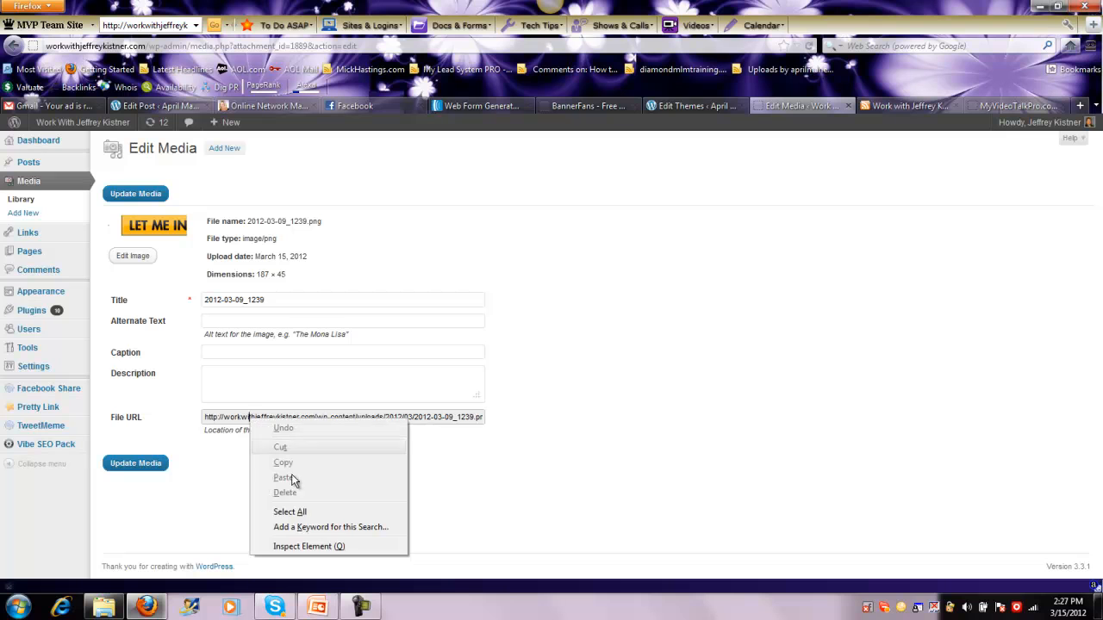
click(293, 510)
right_click(325, 422)
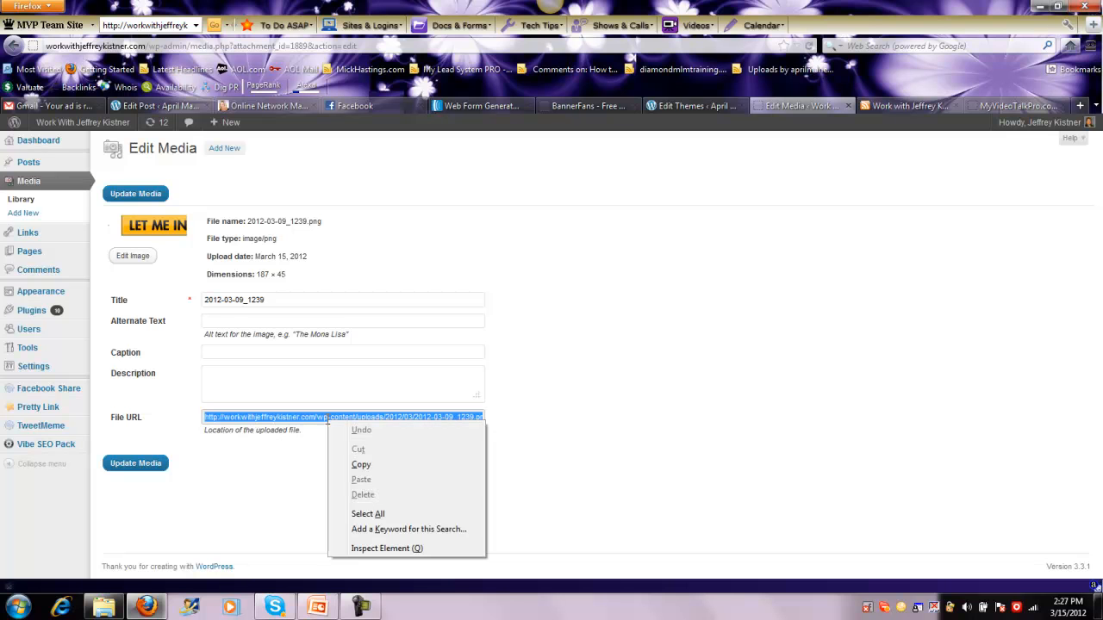
click(375, 465)
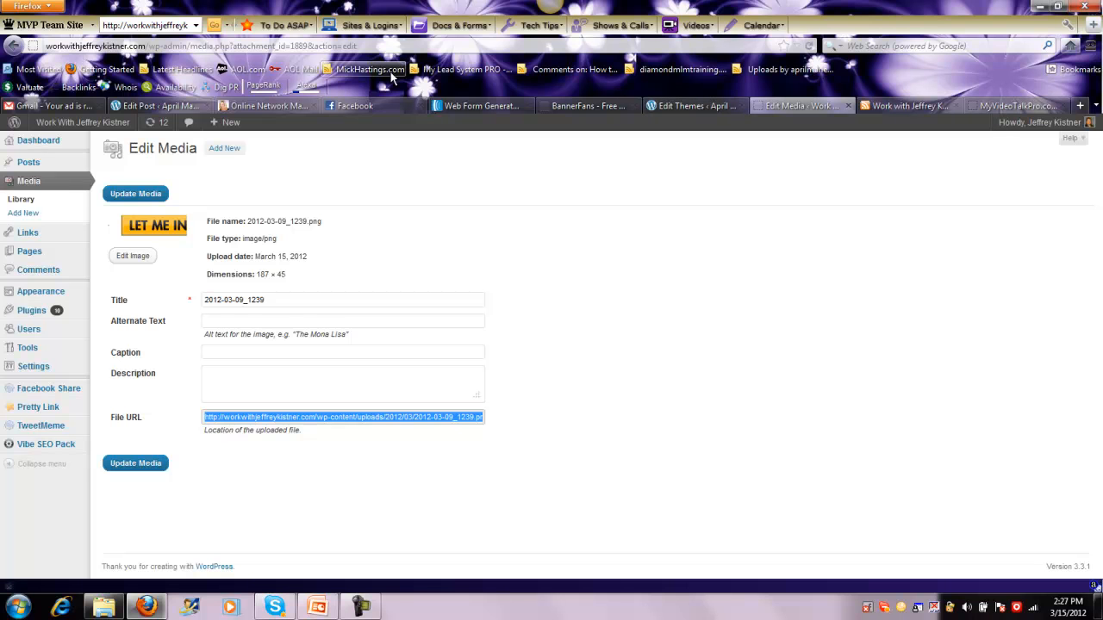
Return to the AWeber form and paste the copied image URL as the submit button's image
click(456, 105)
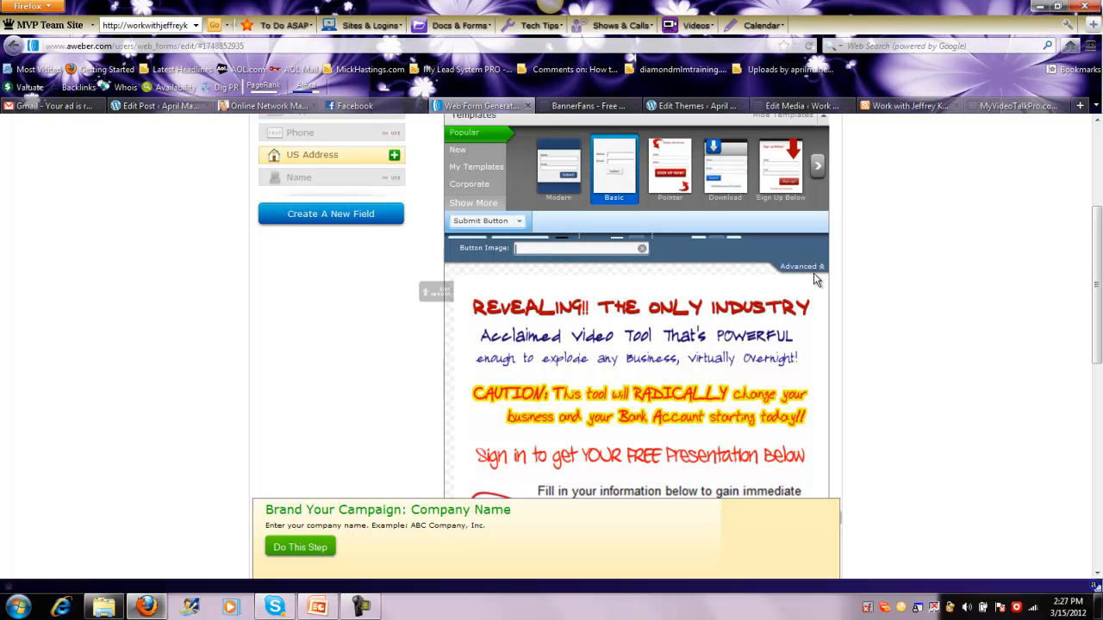
right_click(552, 248)
click(578, 309)
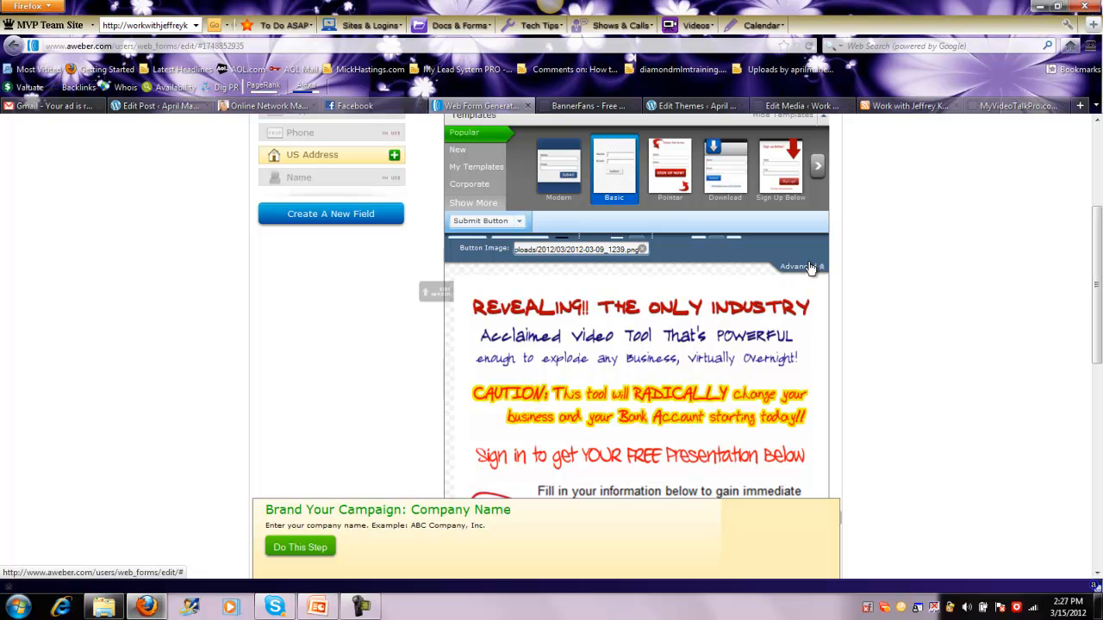
mouse_move(1097, 224)
mouse_down()
mouse_move(1098, 366)
mouse_move(1098, 204)
mouse_up()
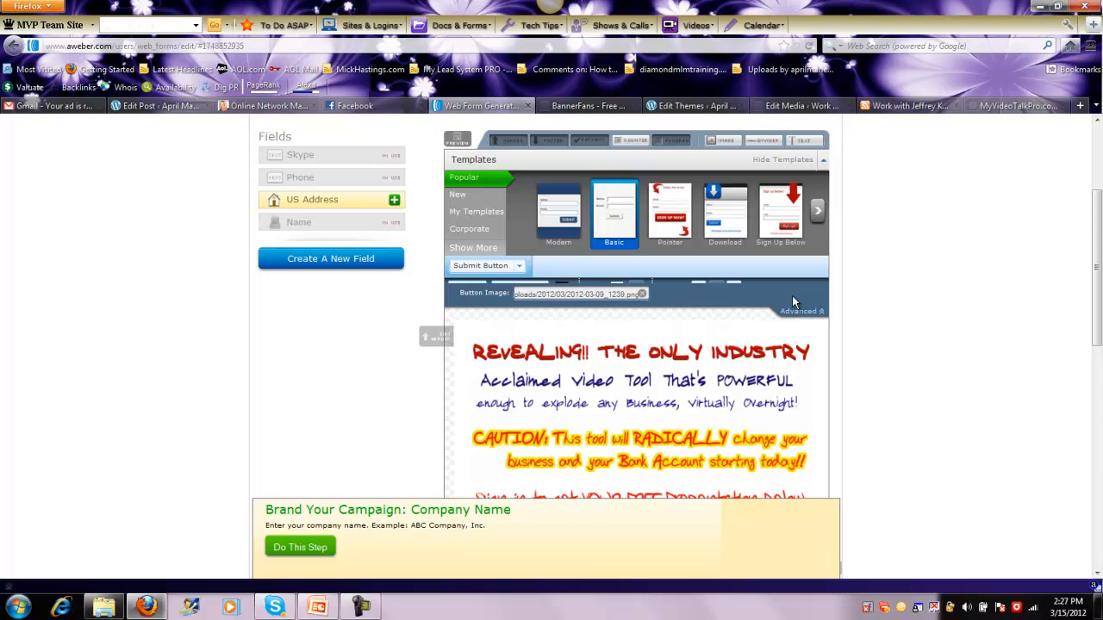
Clear the submit button's image address and paste the copied 2012-03-09_1239.png URL into it again
click(643, 295)
click(614, 293)
text(http://)
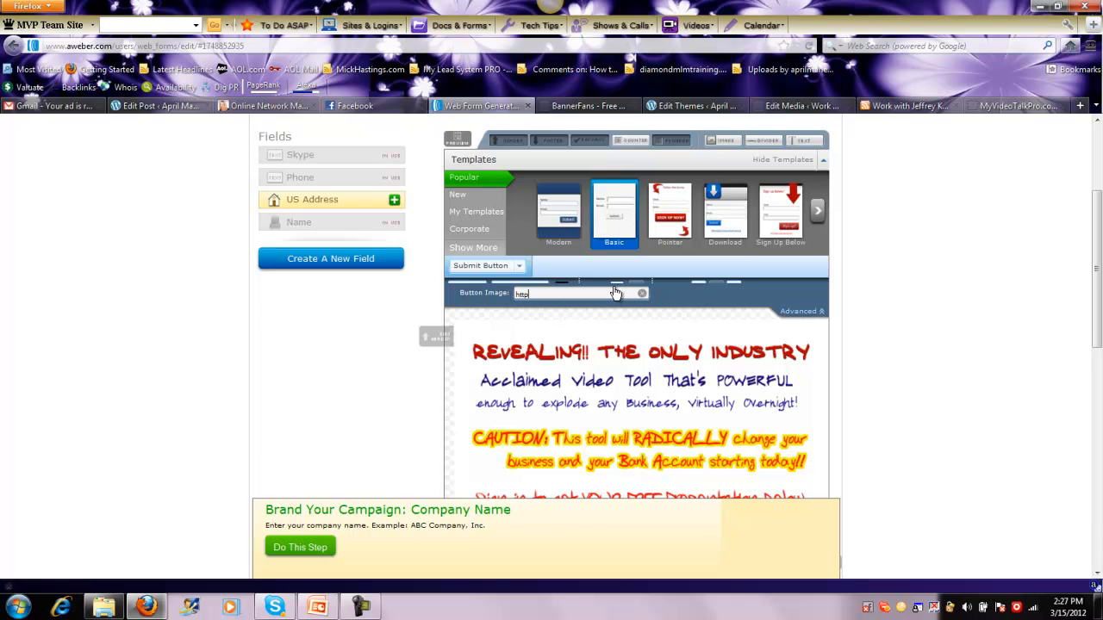
key(BackSpace)
right_click(523, 294)
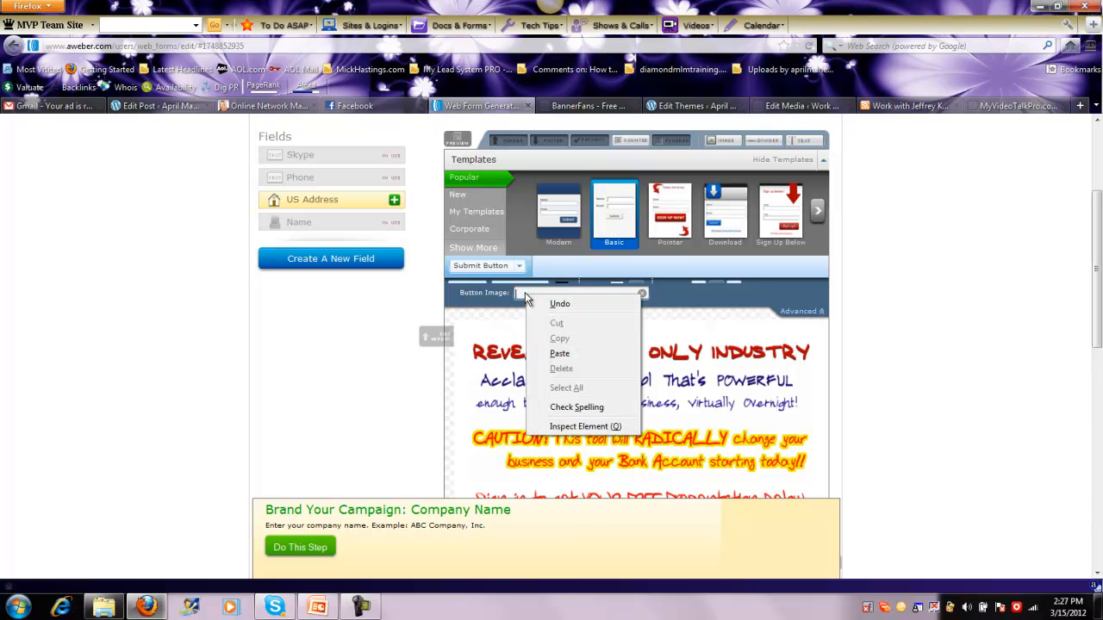
click(558, 354)
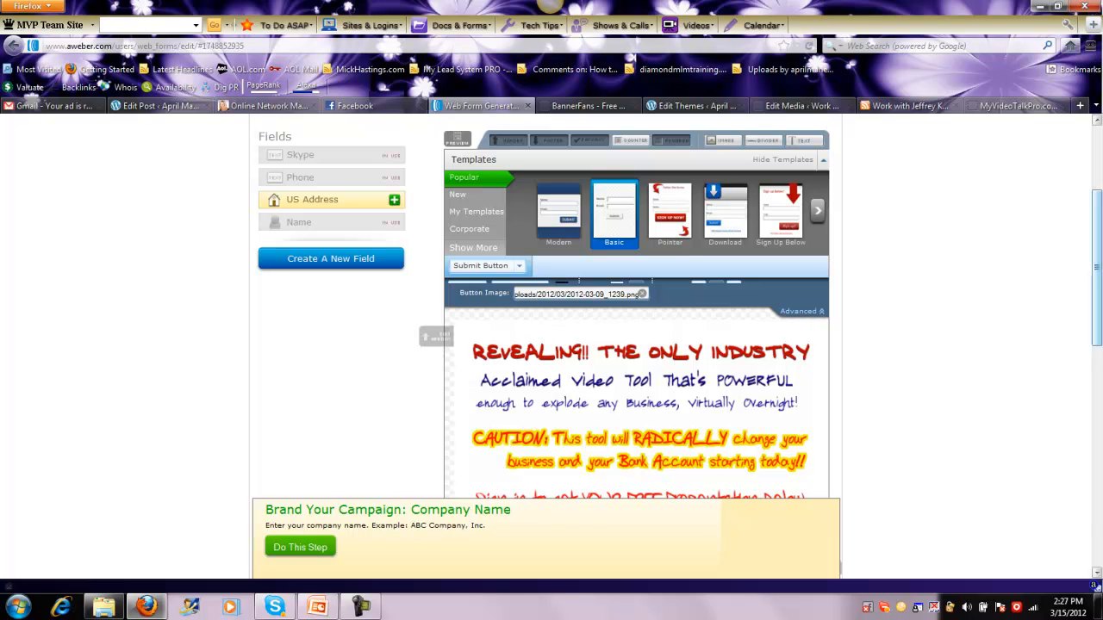
Save the web form with the new button image and go on to Step 2, the form settings
drag(1099, 194, 1073, 203)
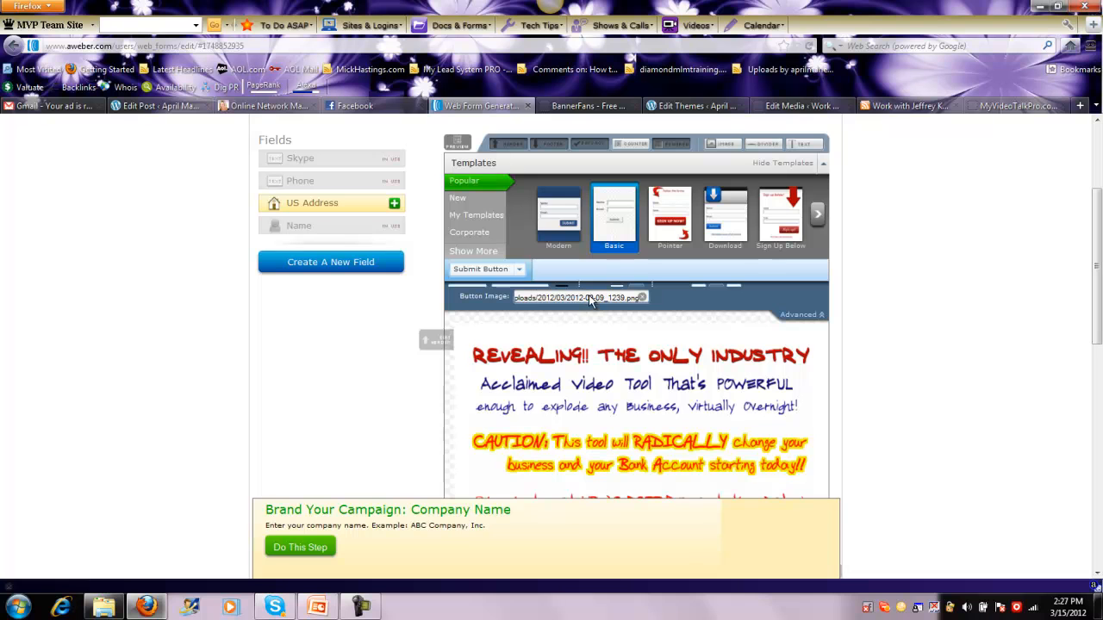
drag(1097, 205, 1100, 365)
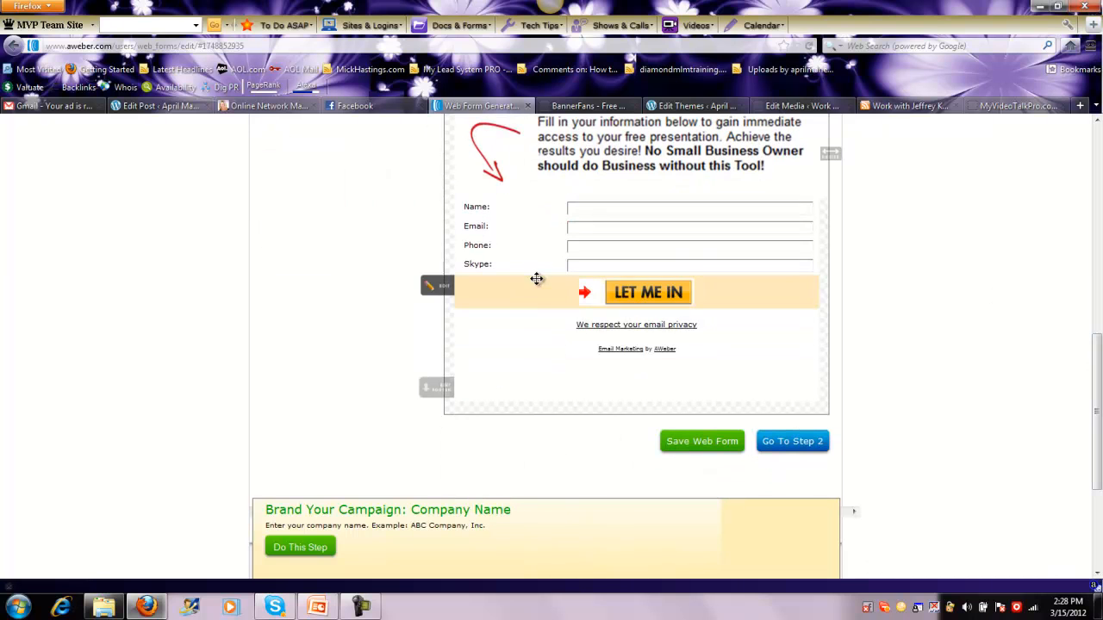
click(686, 459)
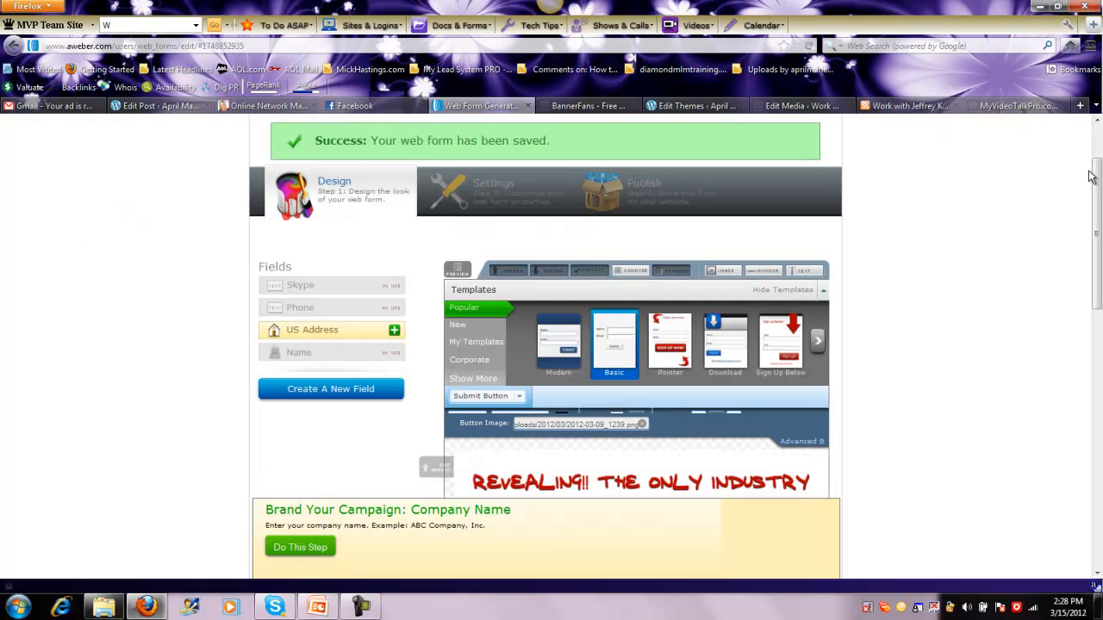
drag(1090, 176, 1066, 349)
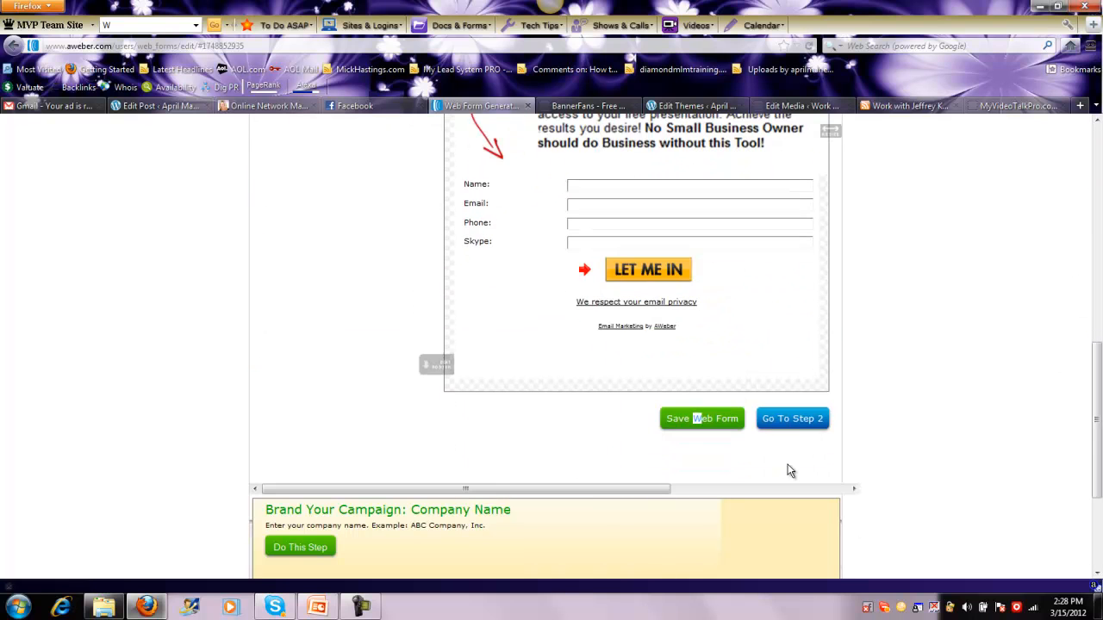
click(787, 422)
Switch to the MyVideoTalkPro site, open its Game Changer page and copy the page address
click(1027, 103)
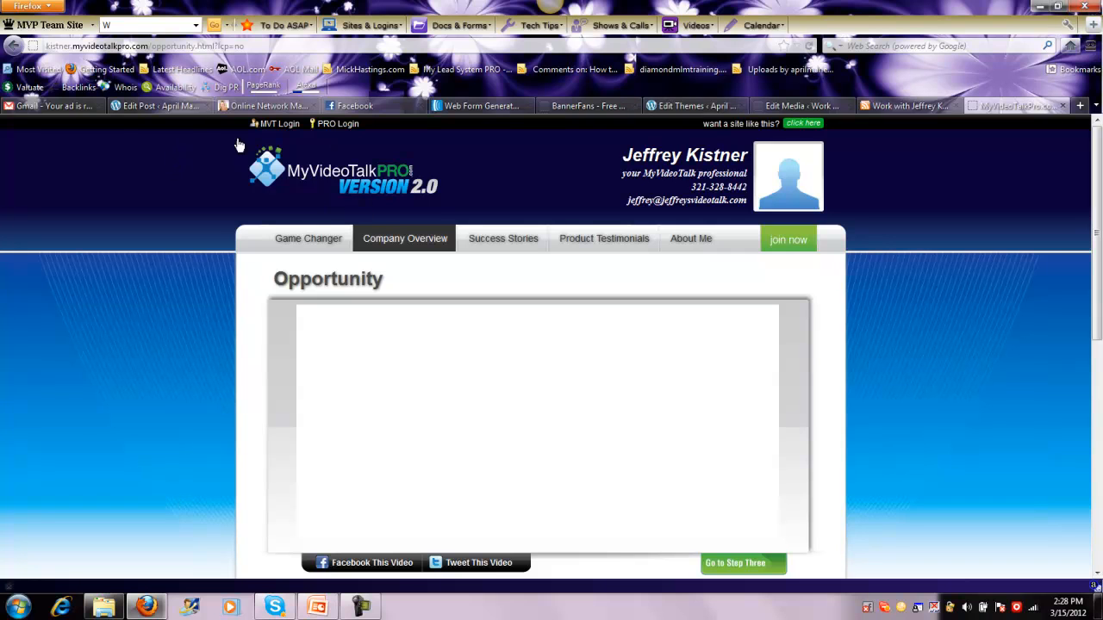
click(304, 236)
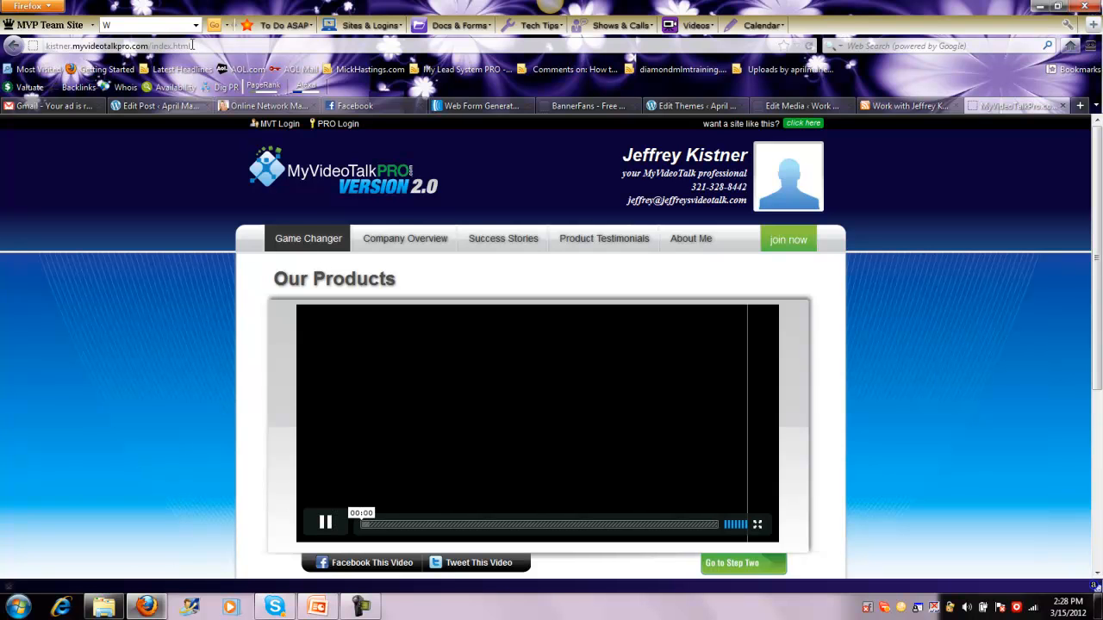
click(191, 45)
right_click(178, 46)
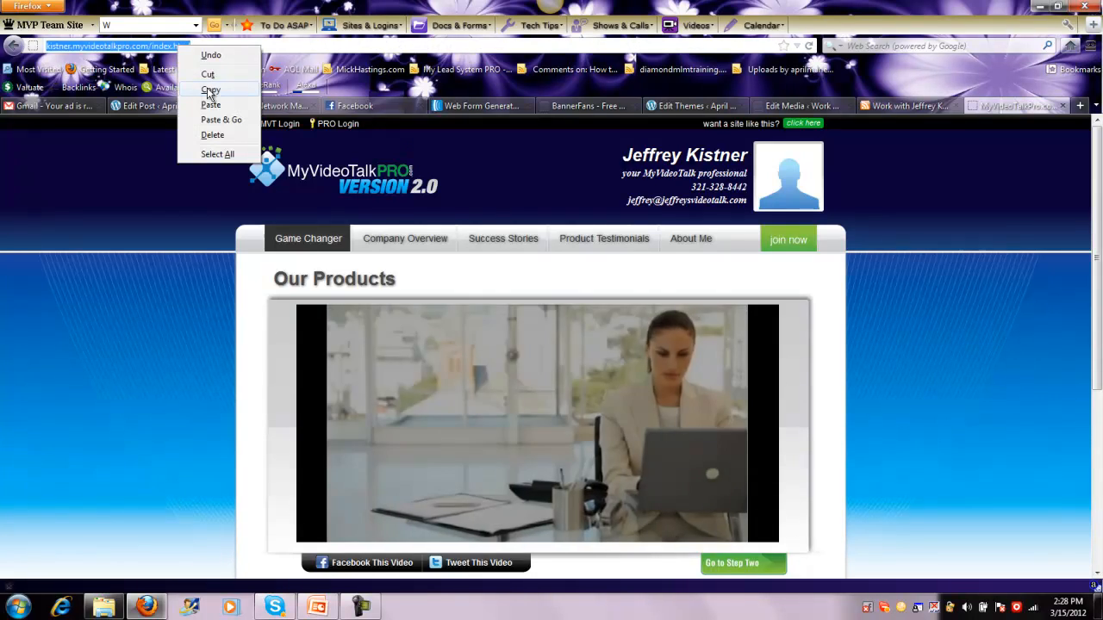
click(209, 90)
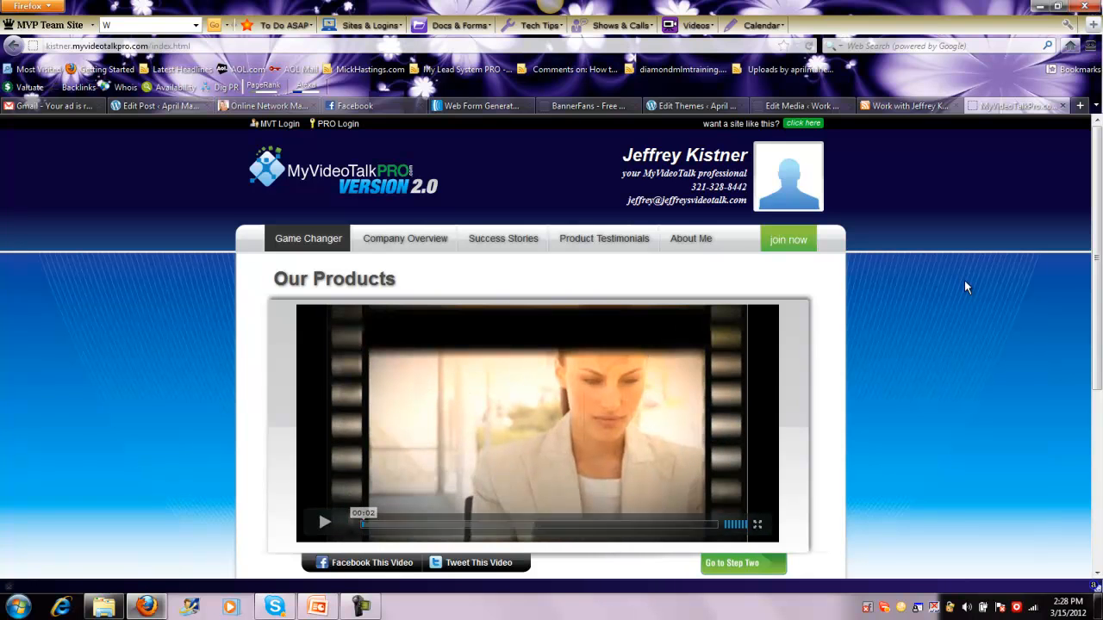
Return to the AWeber form's basic settings and enable the Facebook registration form
click(687, 105)
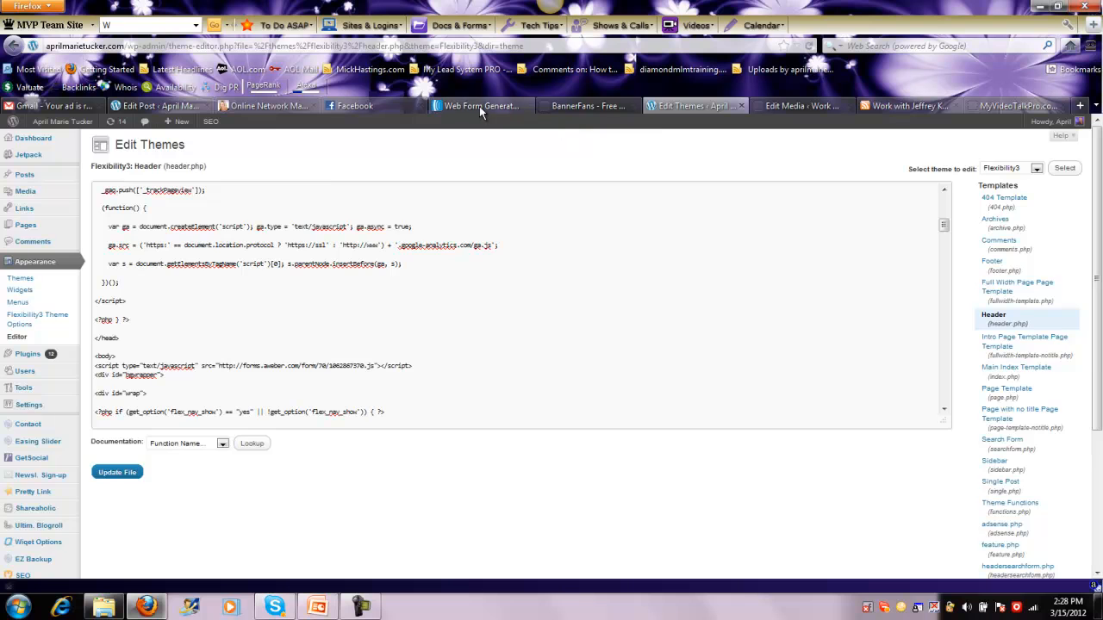
click(479, 105)
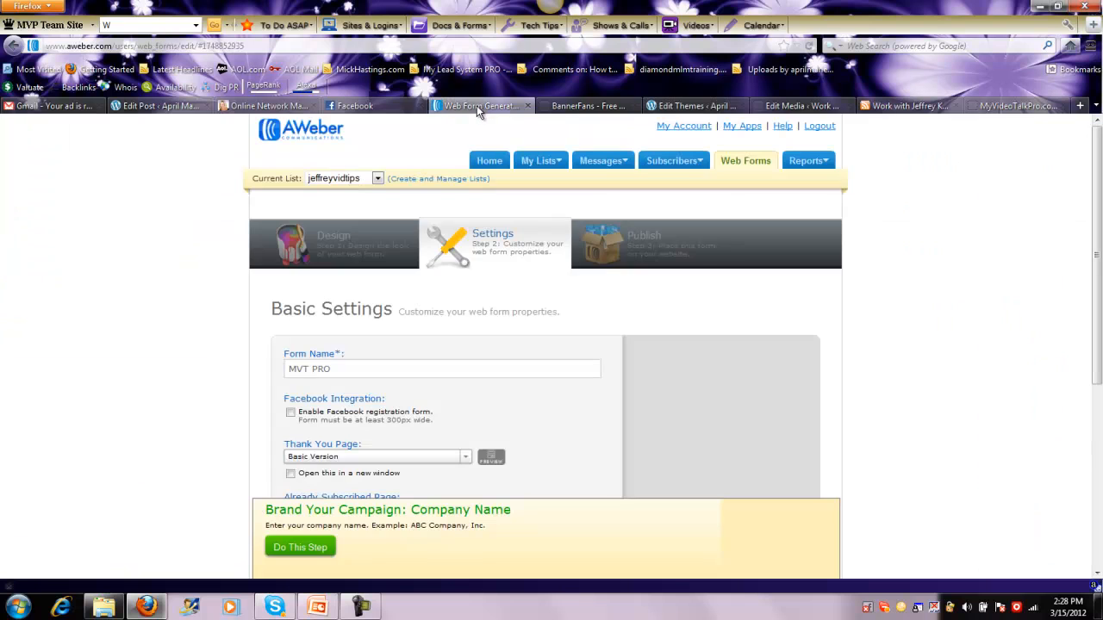
click(290, 415)
drag(1092, 246, 1092, 302)
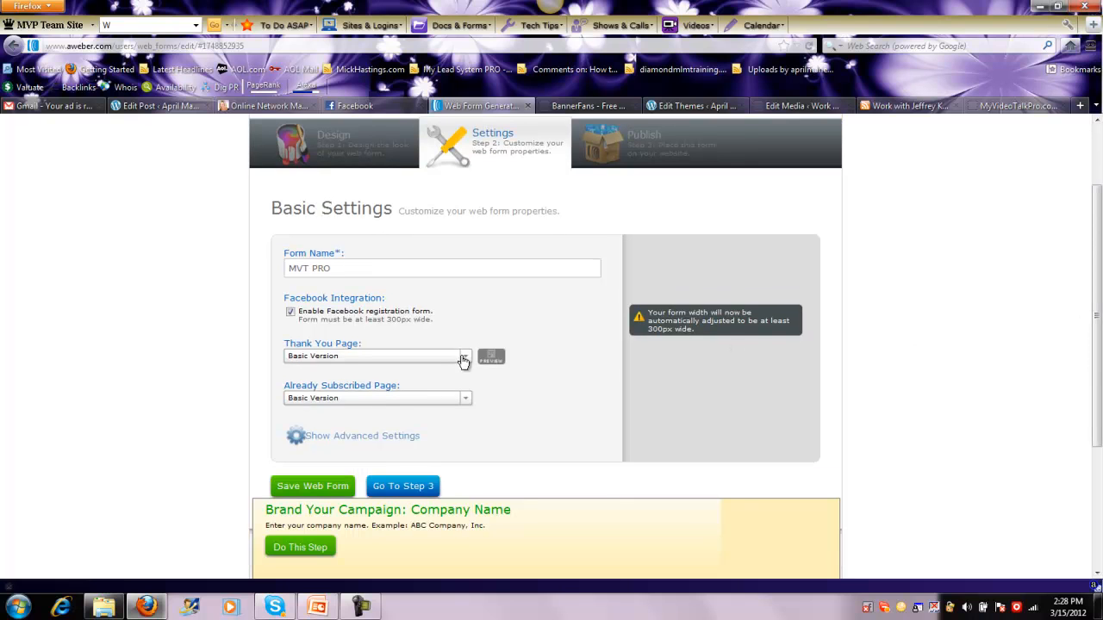
Set the Thank You Page to Custom Page and paste the copied Game Changer page address as its URL
click(466, 360)
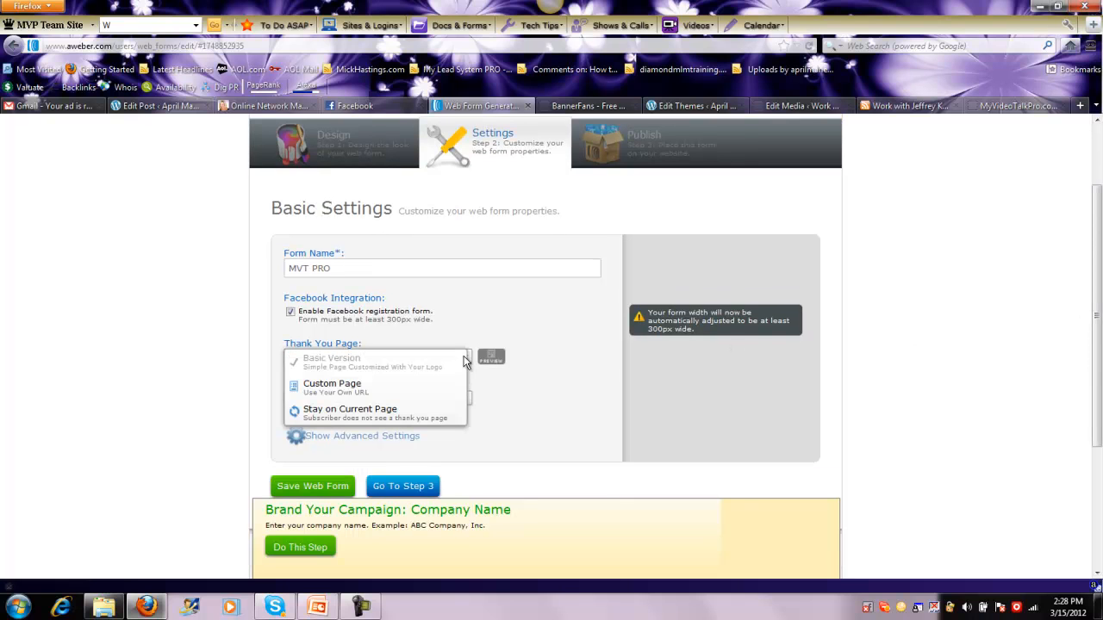
click(318, 390)
click(300, 374)
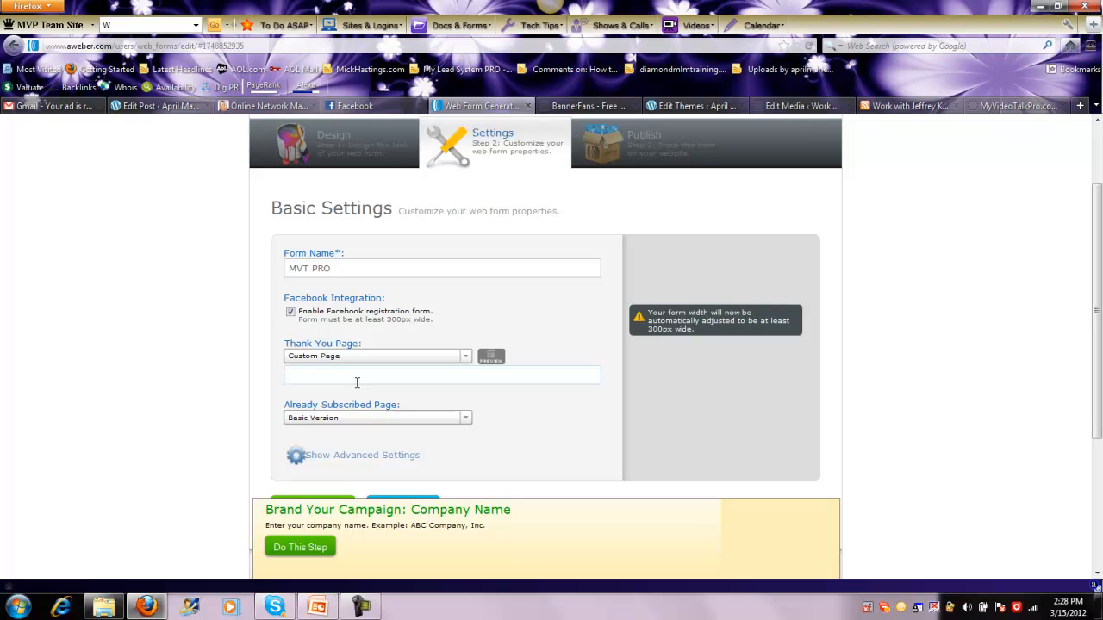
right_click(331, 372)
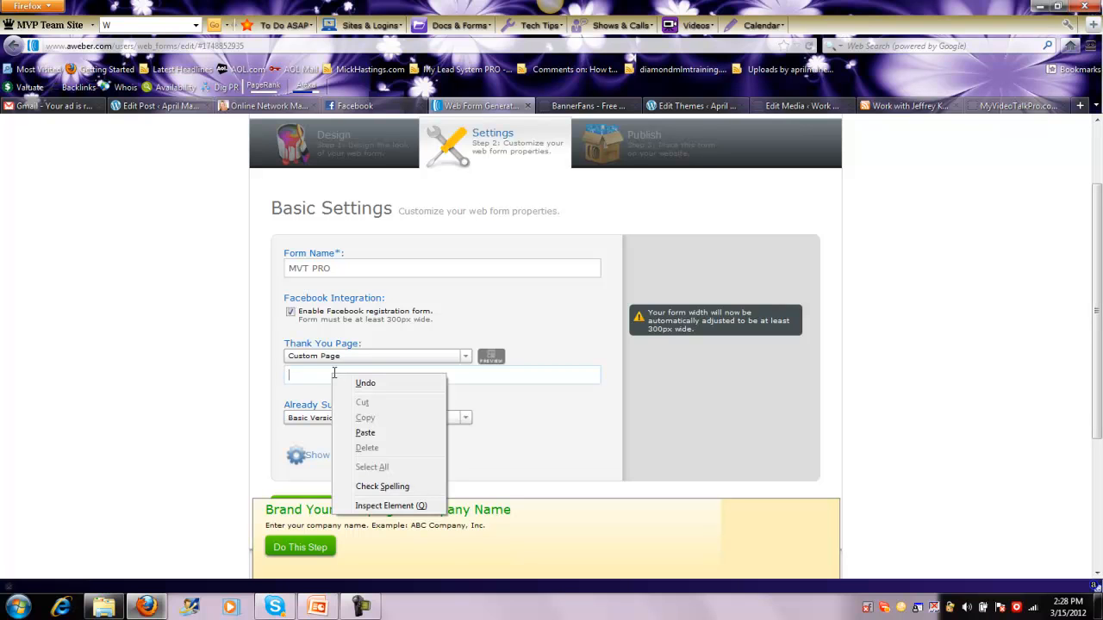
click(355, 433)
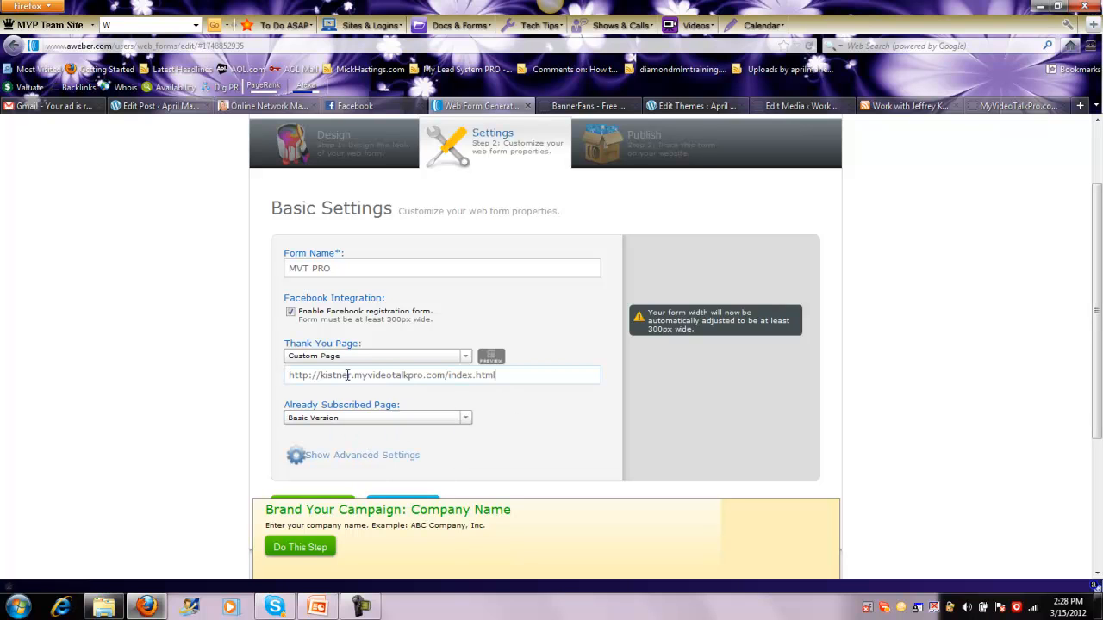
click(465, 356)
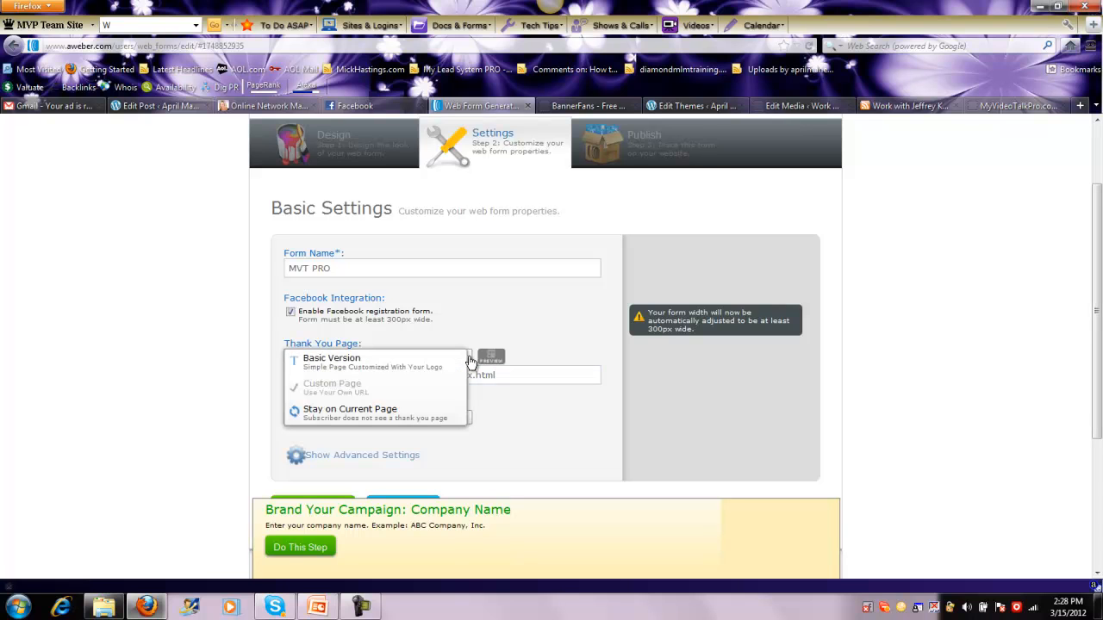
click(344, 393)
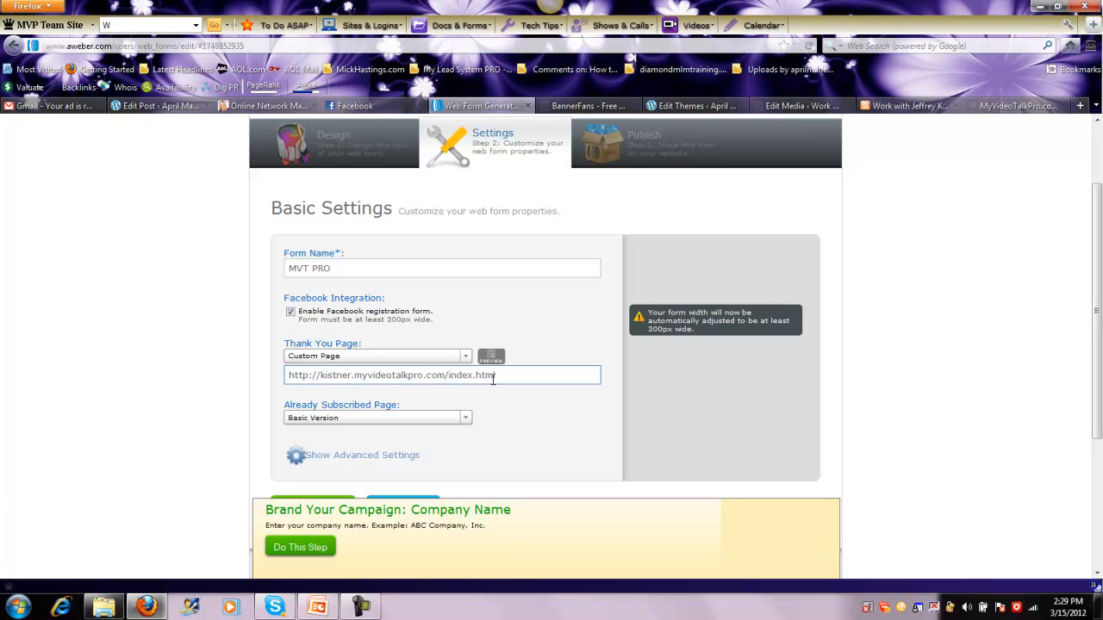
Set the Already Subscribed Page to Custom Page and paste the copied Game Changer page address as its URL
click(466, 419)
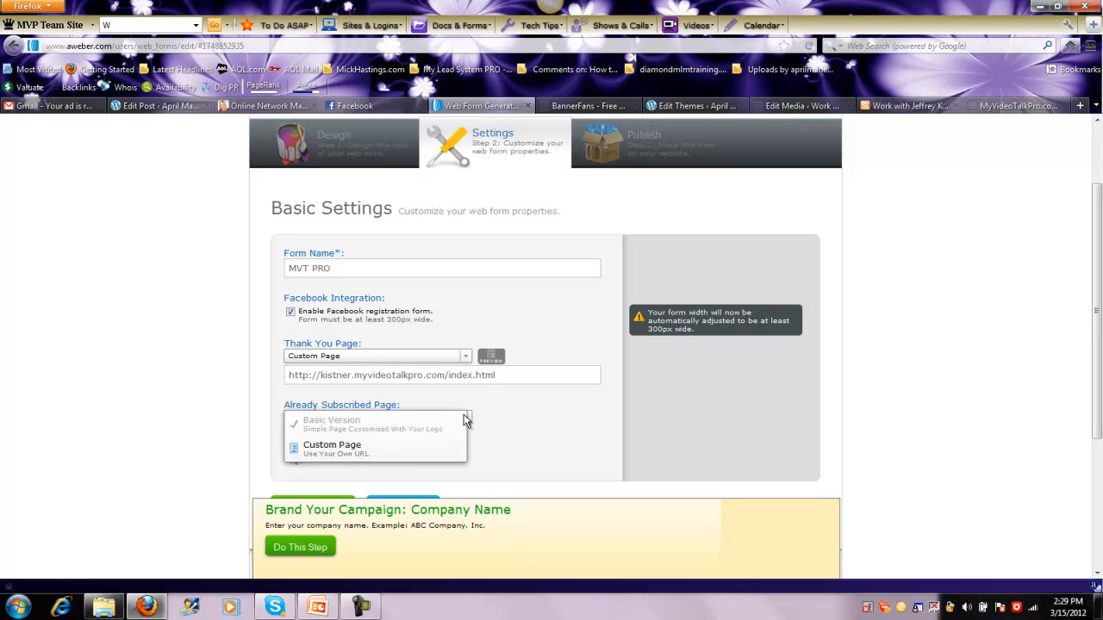
click(389, 452)
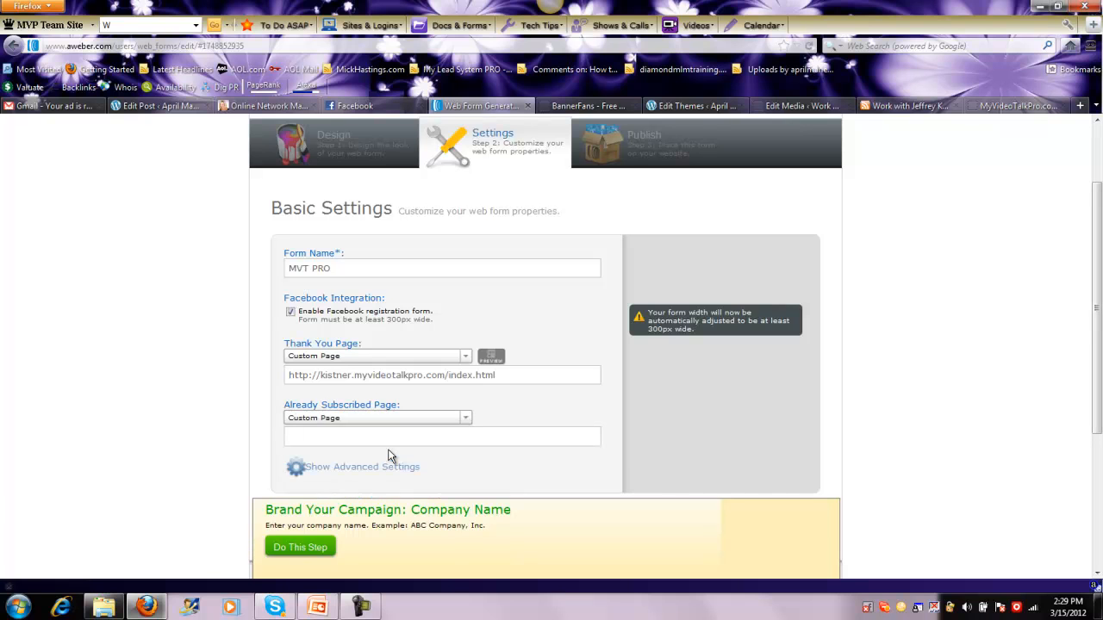
click(363, 438)
drag(335, 439, 231, 430)
key(BackSpace)
right_click(297, 437)
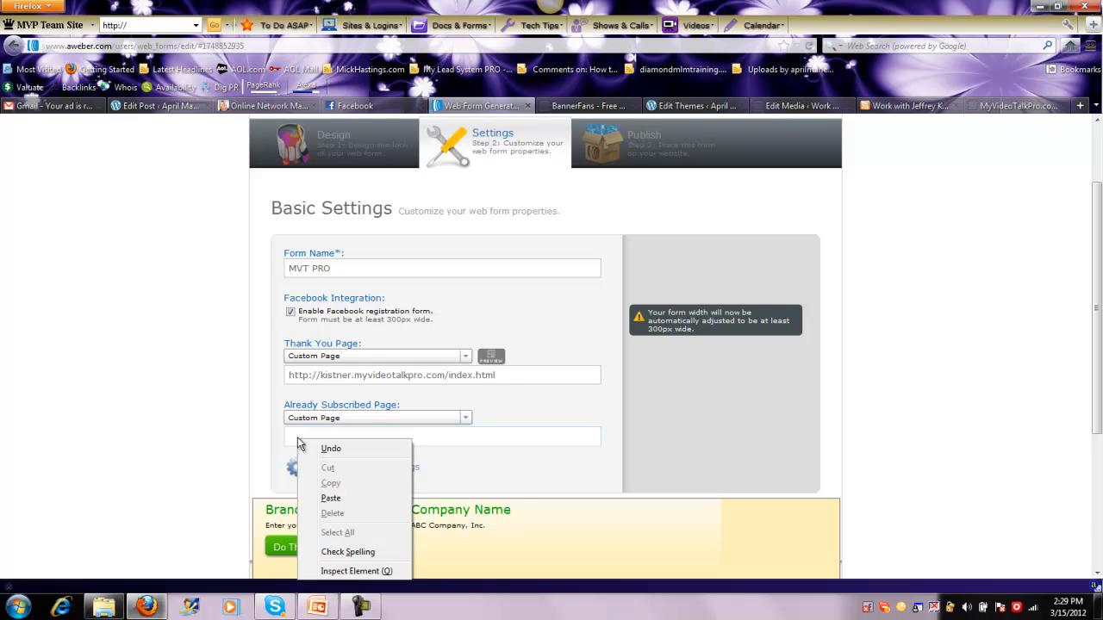
click(330, 498)
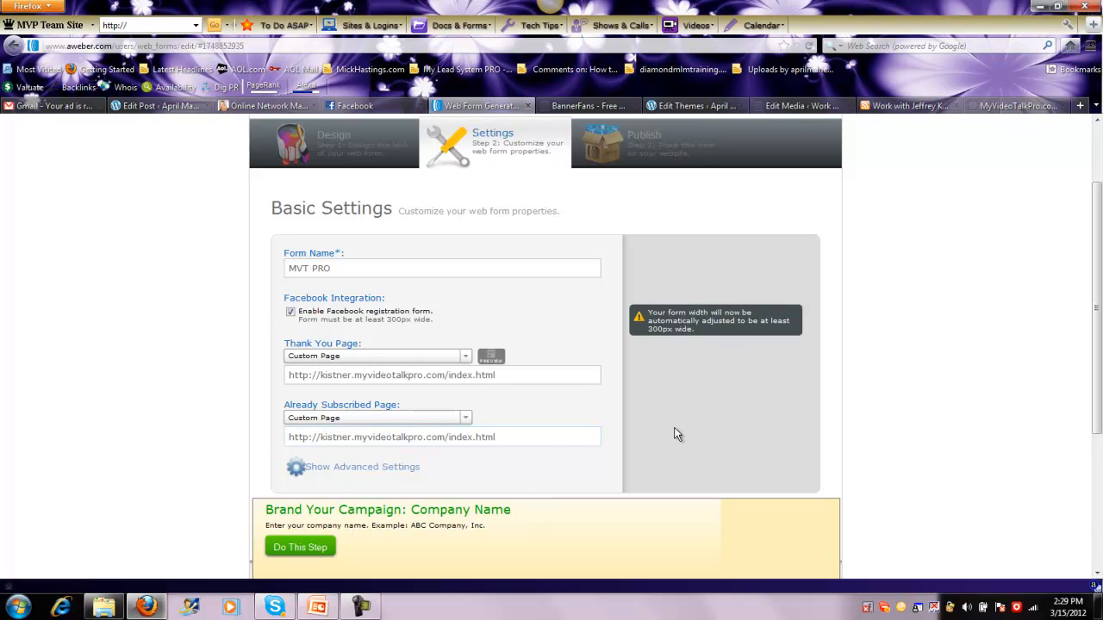
Save the web form with its redirect settings and go on to Step 3, publishing
scroll(912, 390, down, 2)
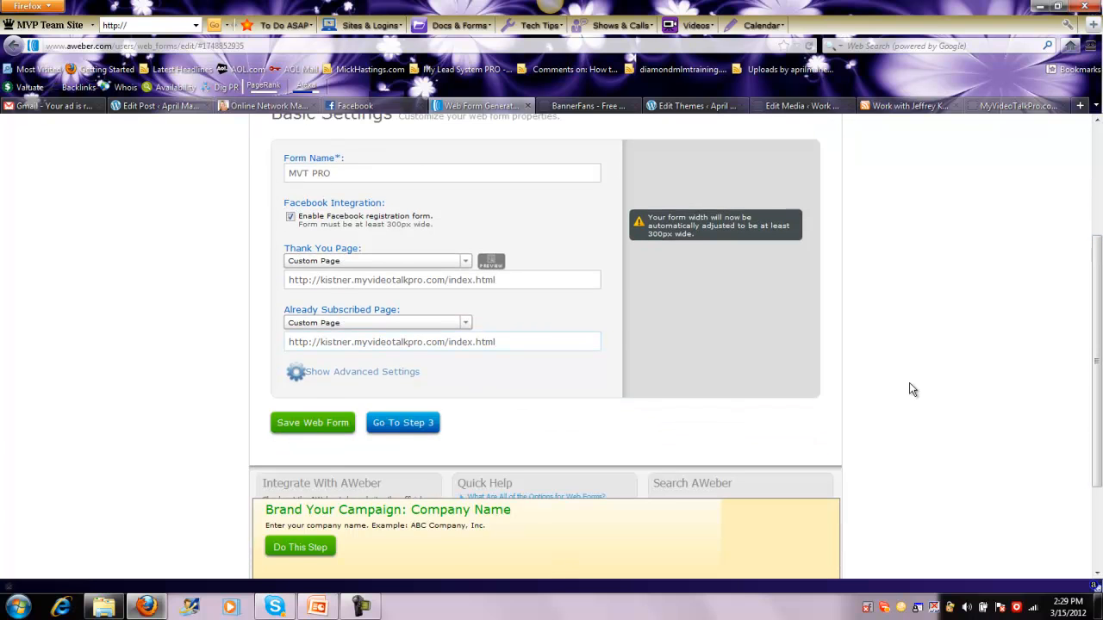
click(311, 424)
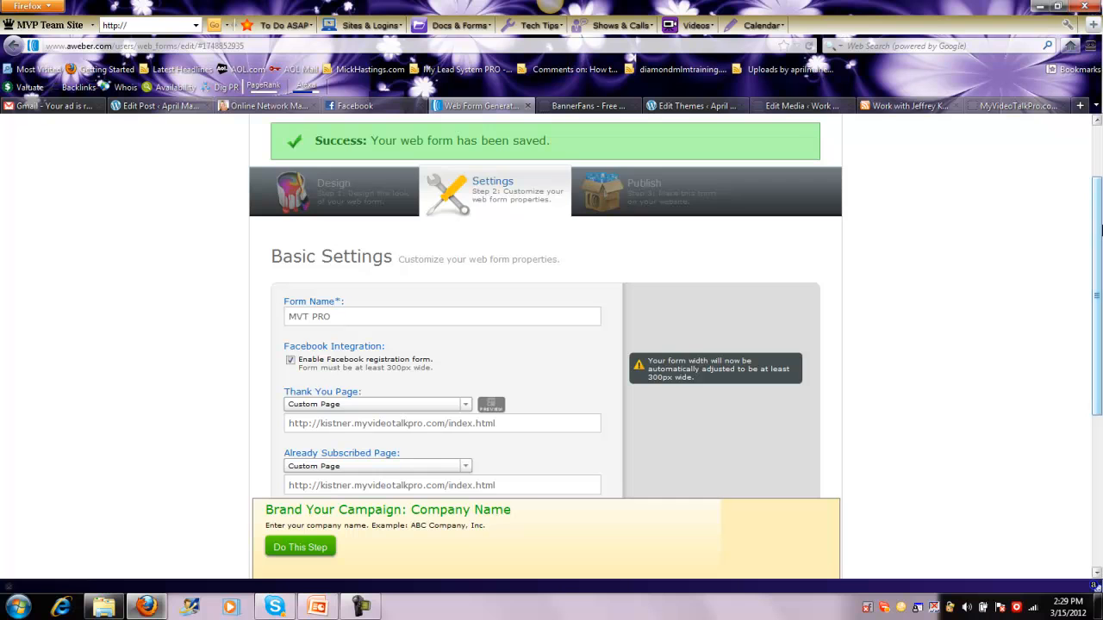
scroll(1099, 229, down, 2)
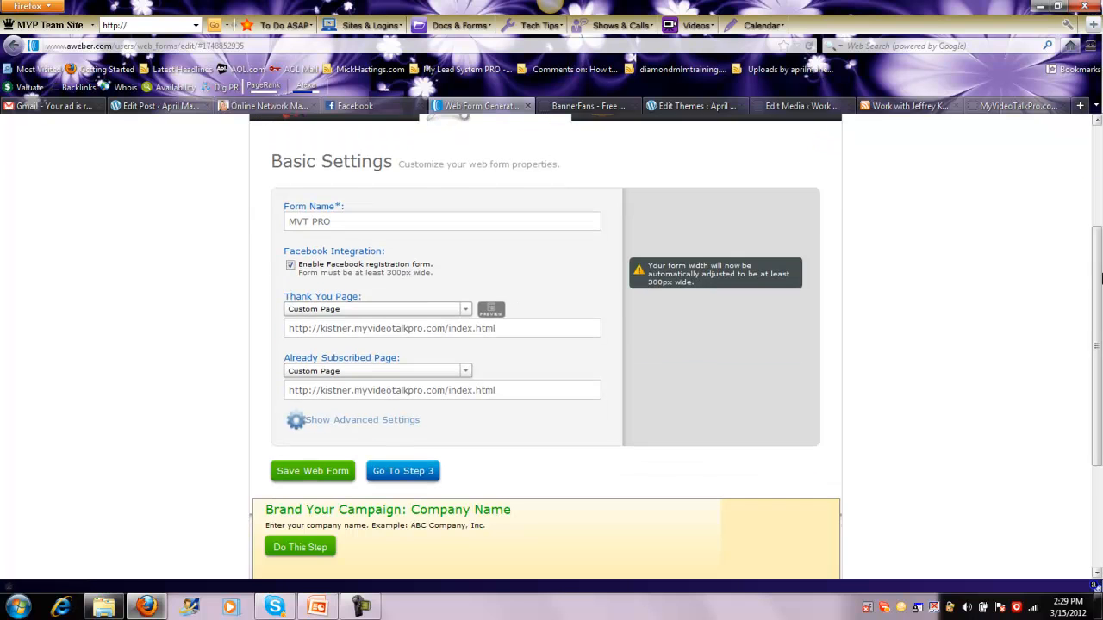
scroll(791, 337, down, 1)
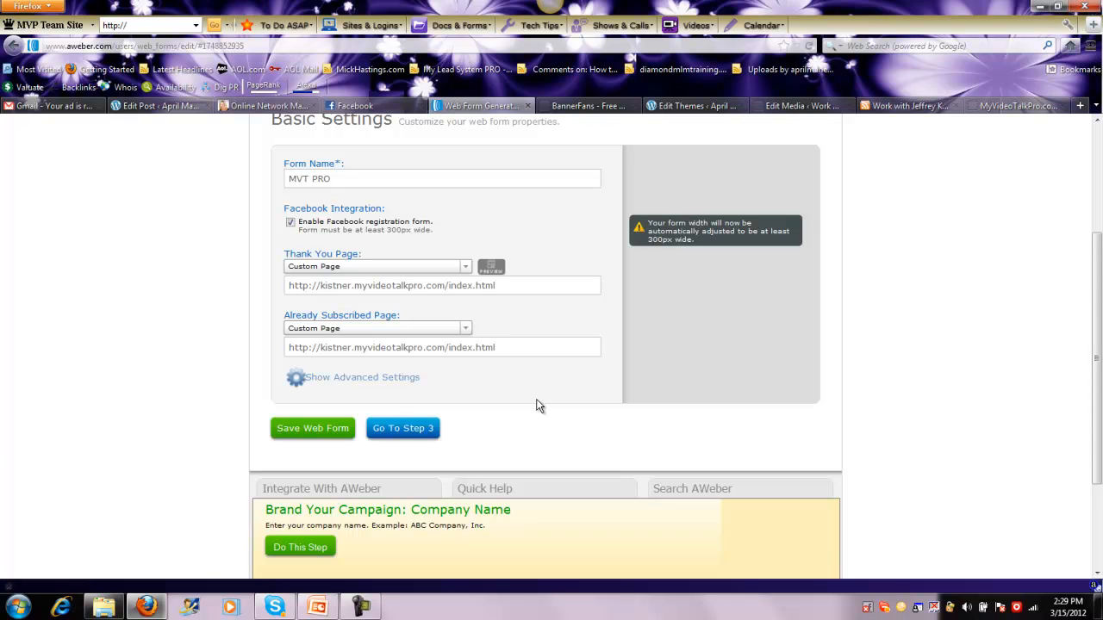
click(398, 428)
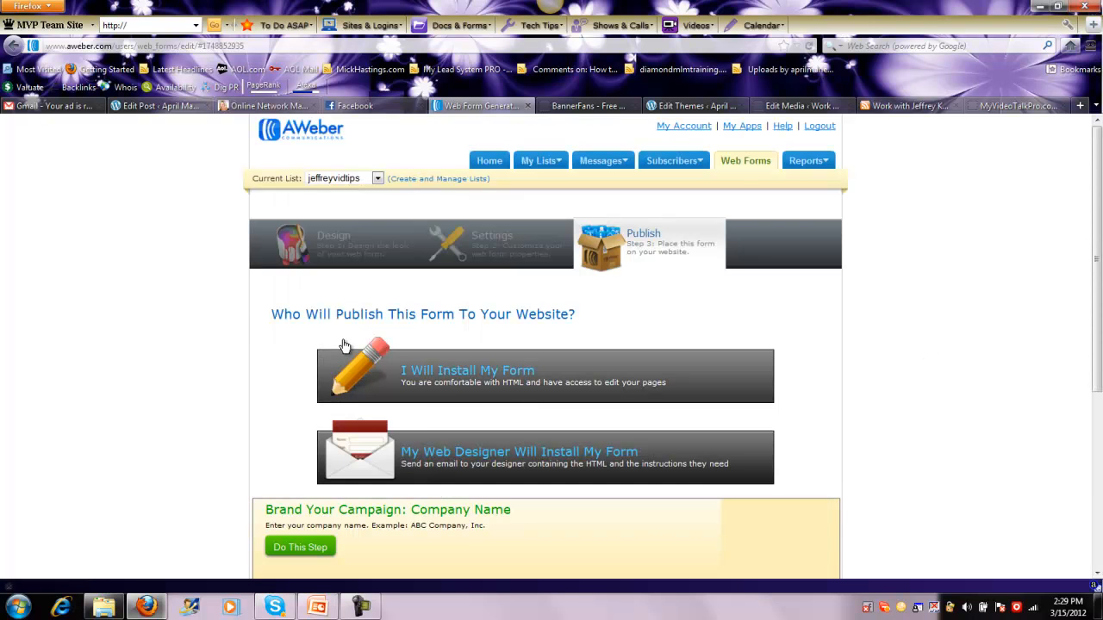
Choose to install the form yourself and copy its JavaScript snippet
click(440, 379)
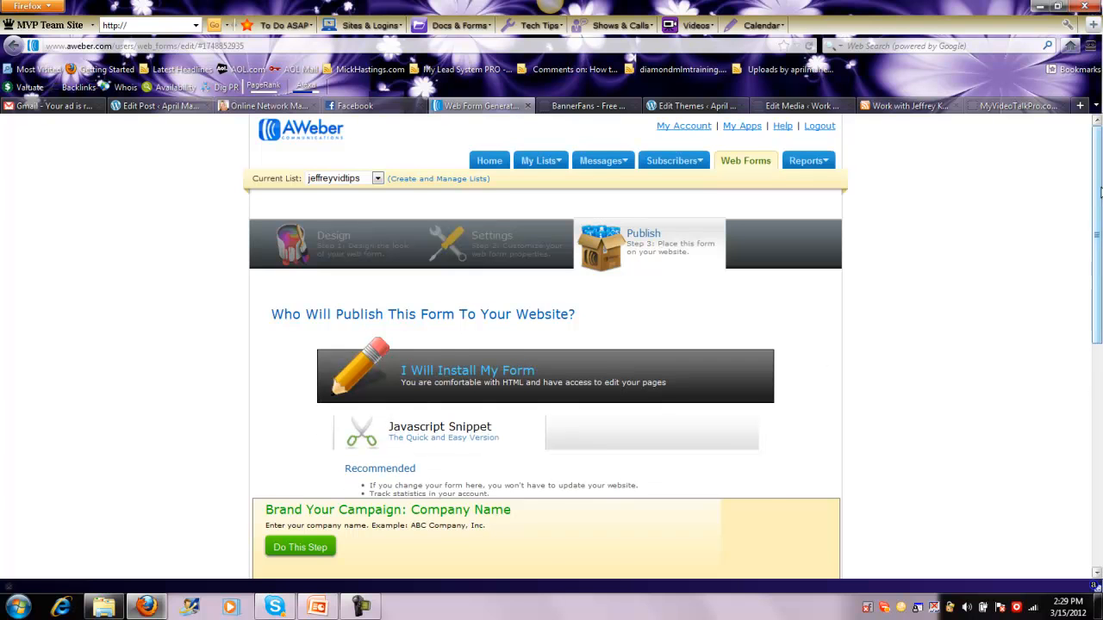
scroll(1100, 191, down, 3)
click(497, 386)
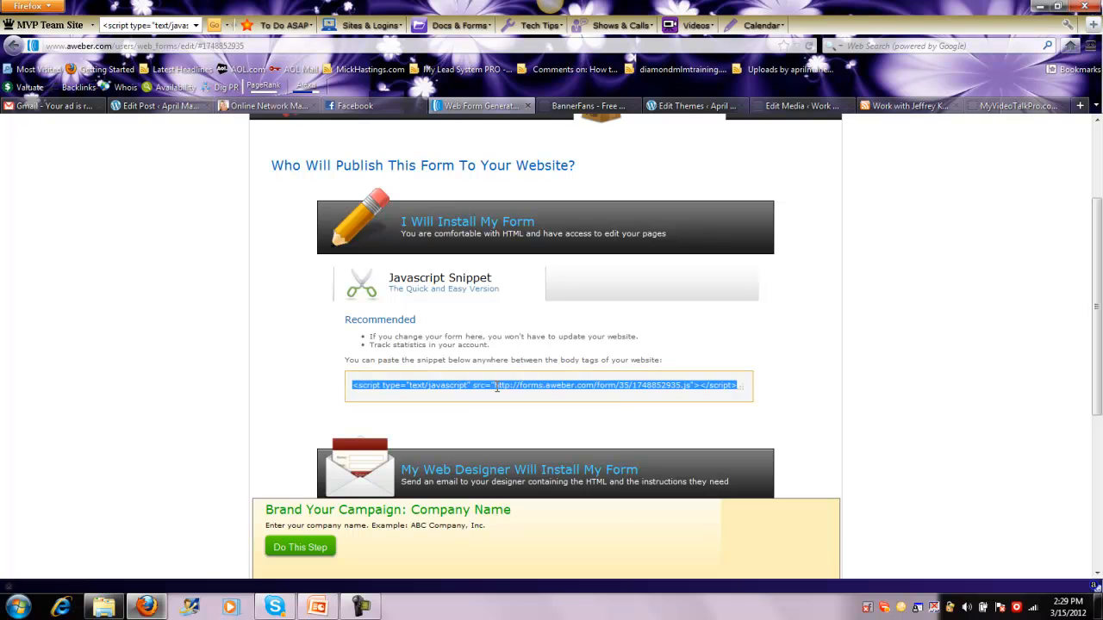
right_click(496, 388)
click(533, 431)
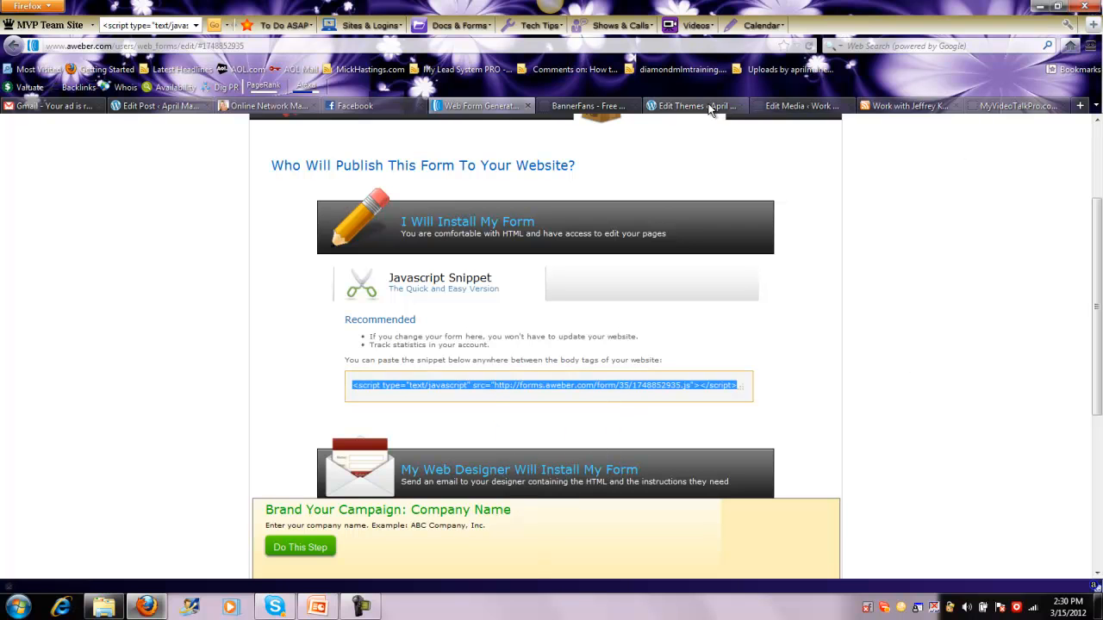
Switch to the blog's WordPress admin and open the Flexibility3 theme's Header template (header.php) in the theme editor
click(797, 106)
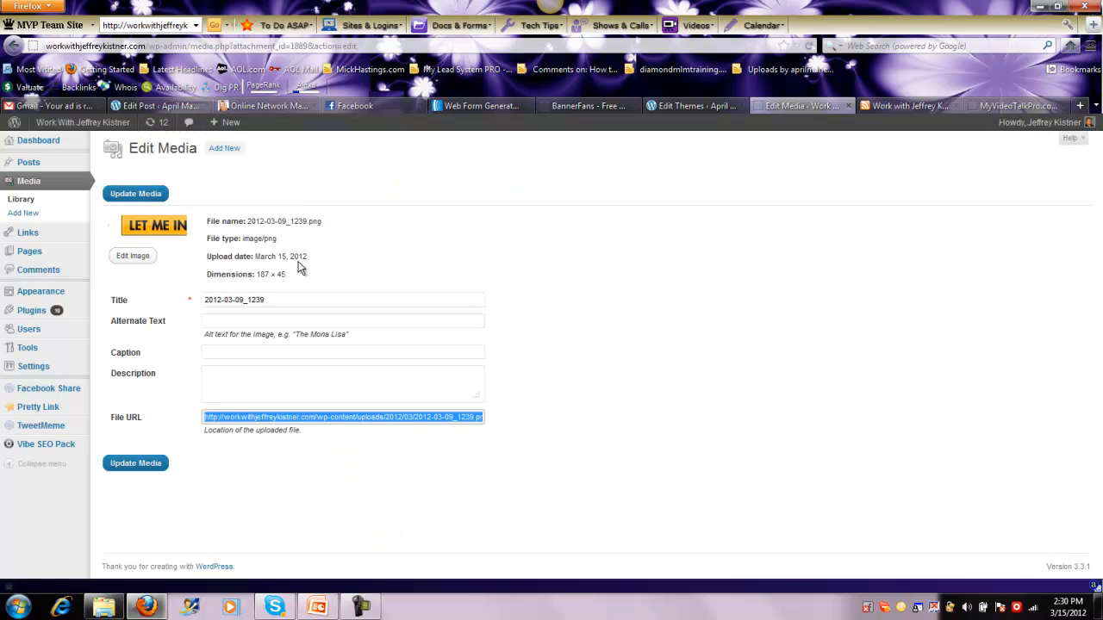
mouse_move(40, 291)
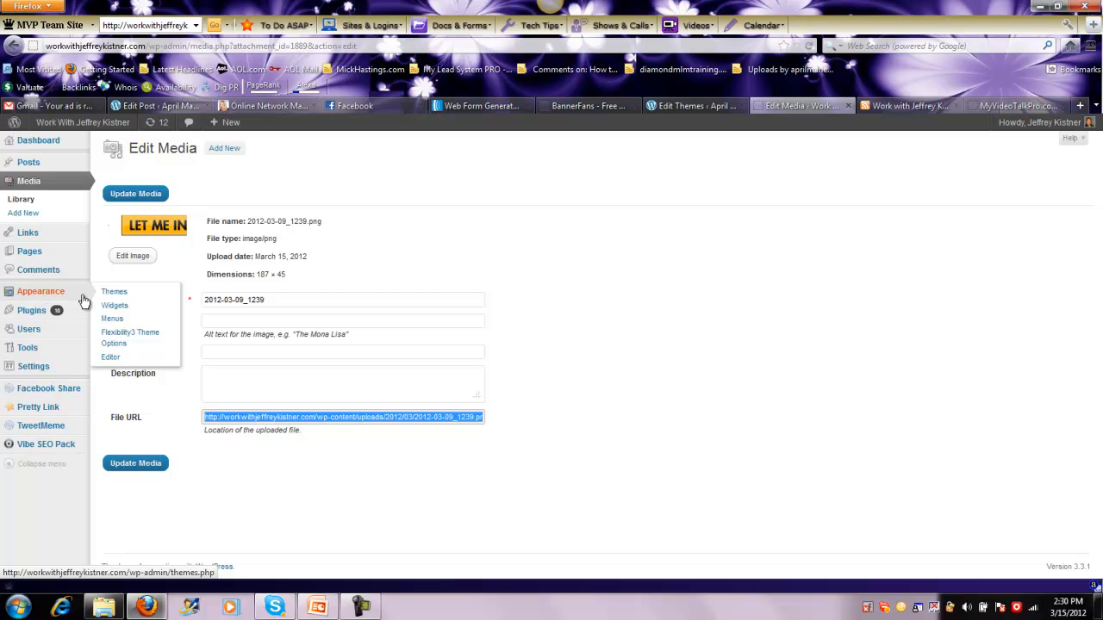
click(110, 357)
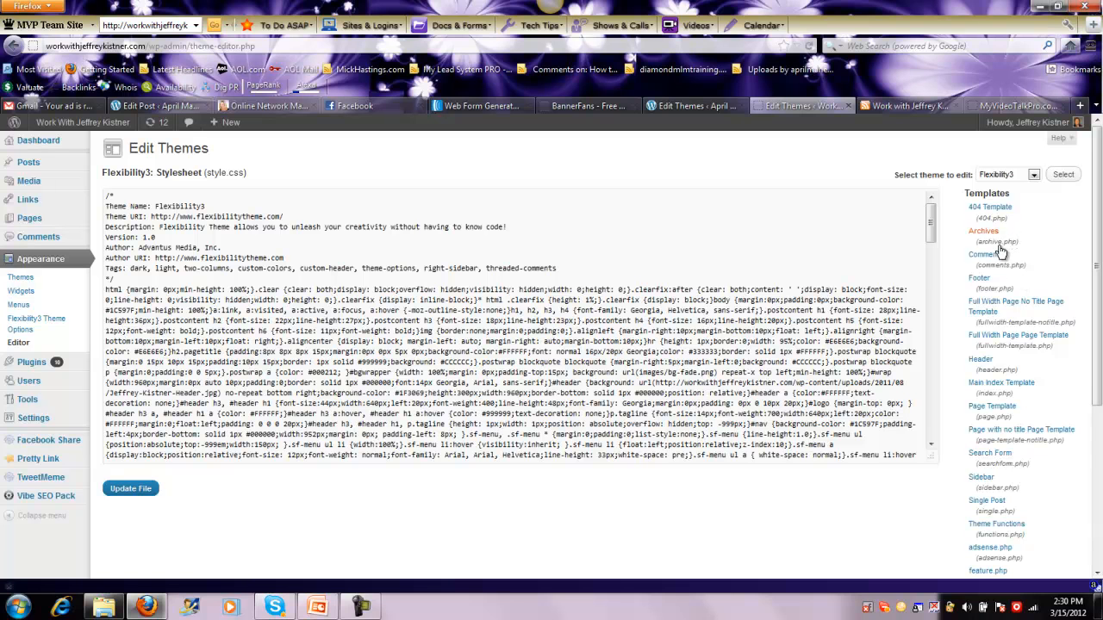
click(973, 361)
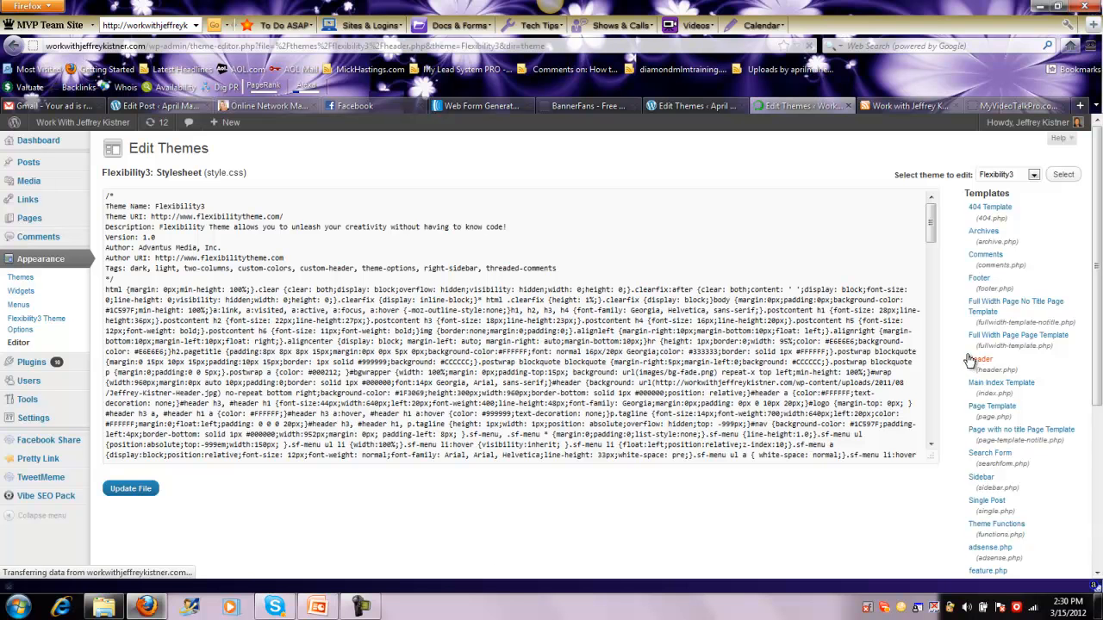
Paste the AWeber form script on a new line directly below the opening body tag in header.php and update the file
drag(931, 220, 932, 272)
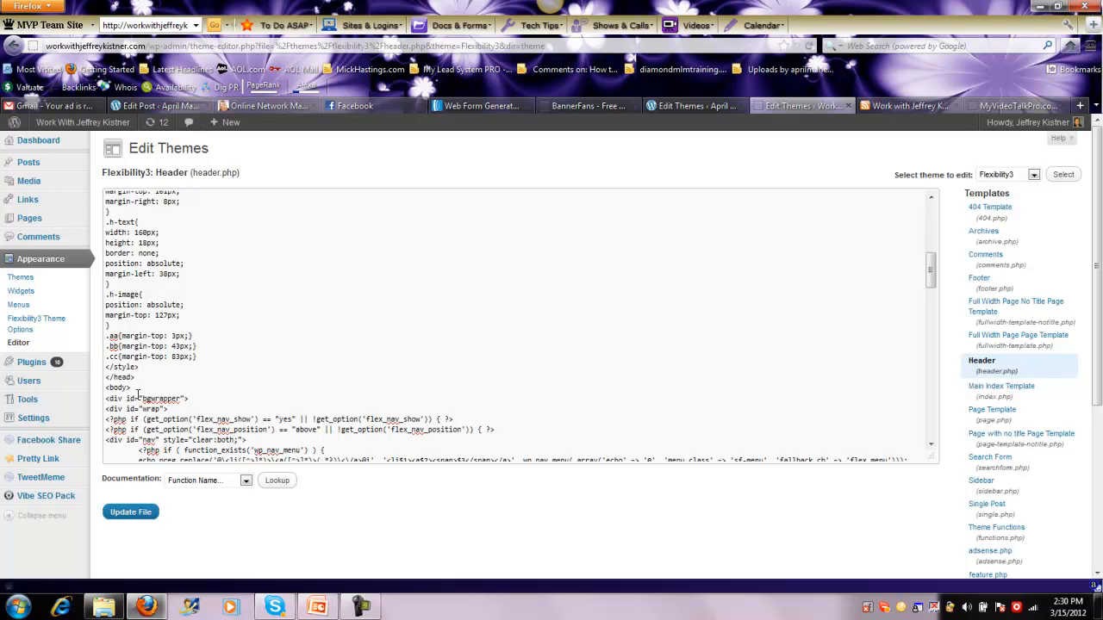
key(Return)
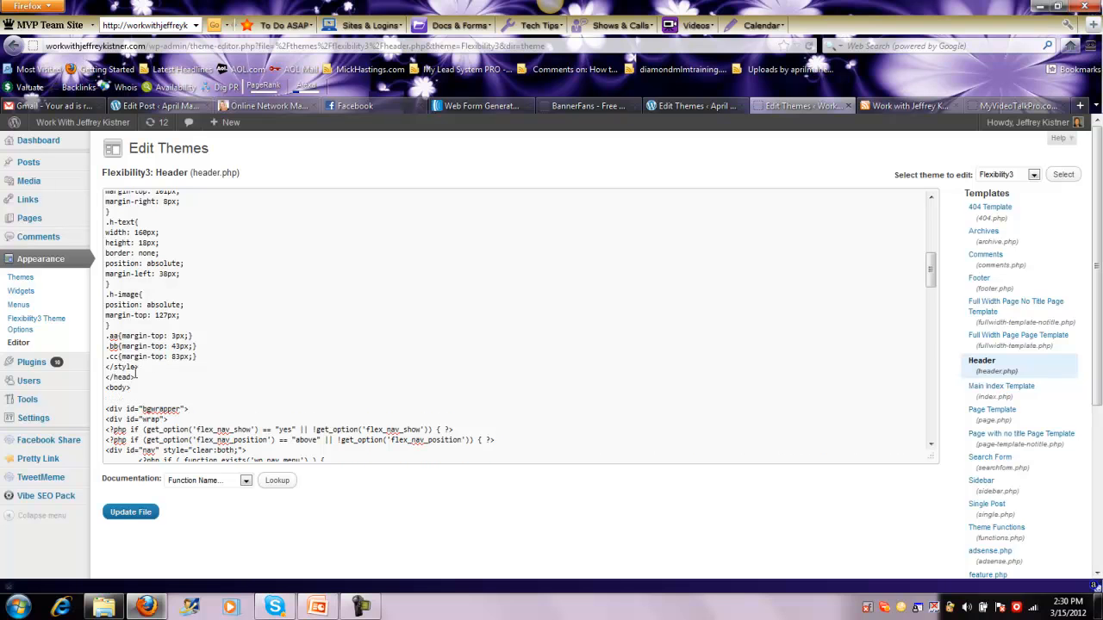
right_click(109, 400)
click(143, 461)
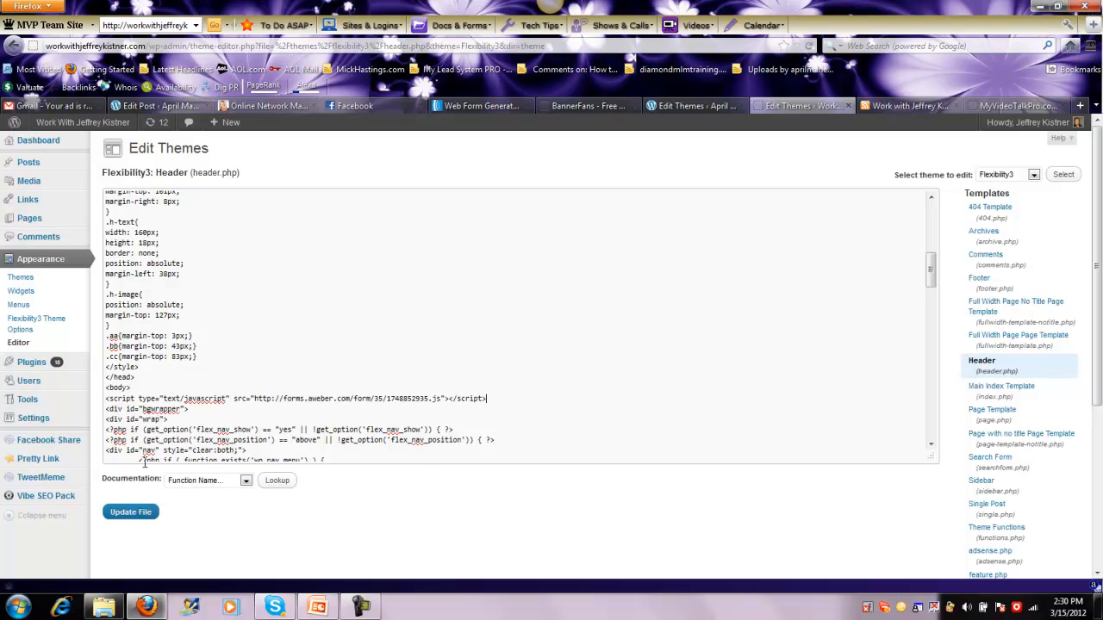
click(137, 514)
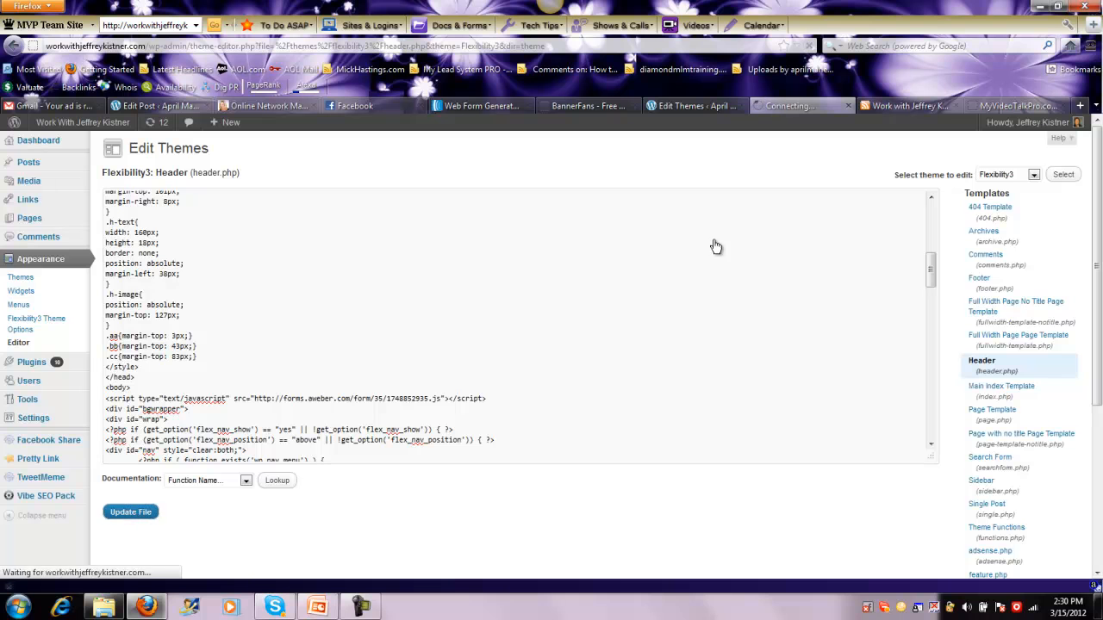
Reload the blog's home page and check the lightbox popup's contact fields and submit button
click(909, 106)
key(F5)
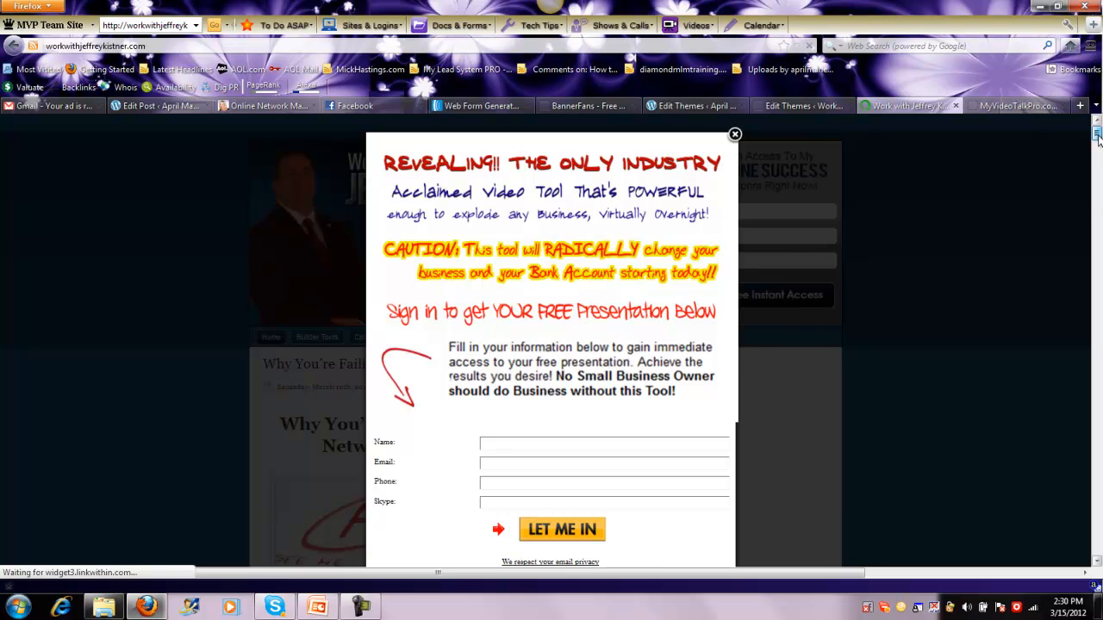
drag(1097, 136, 1098, 139)
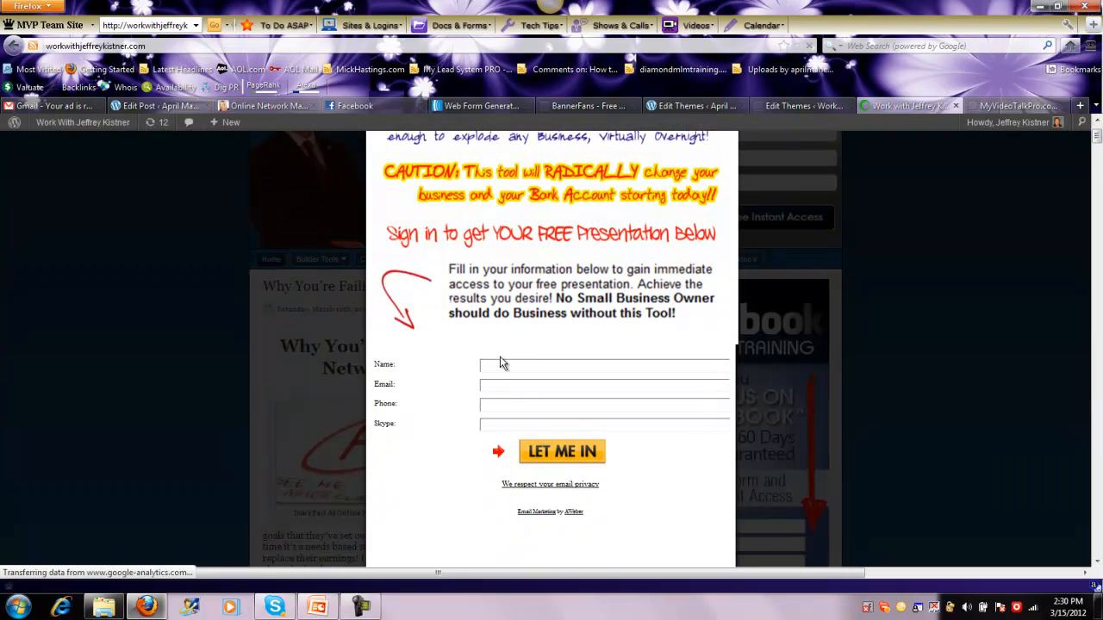
click(495, 386)
click(368, 105)
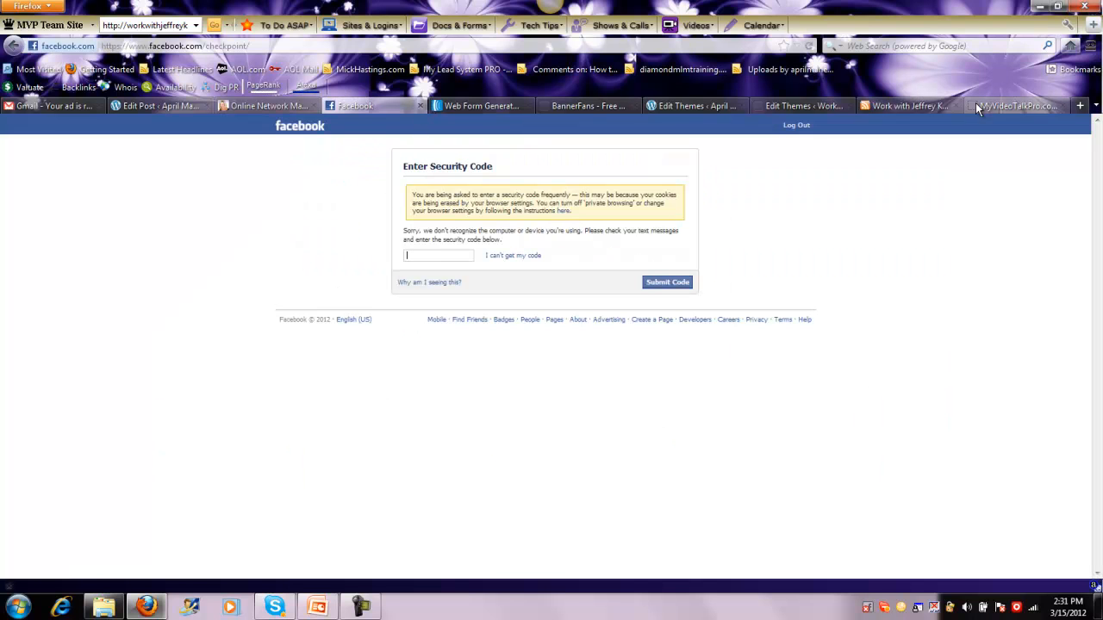
click(931, 106)
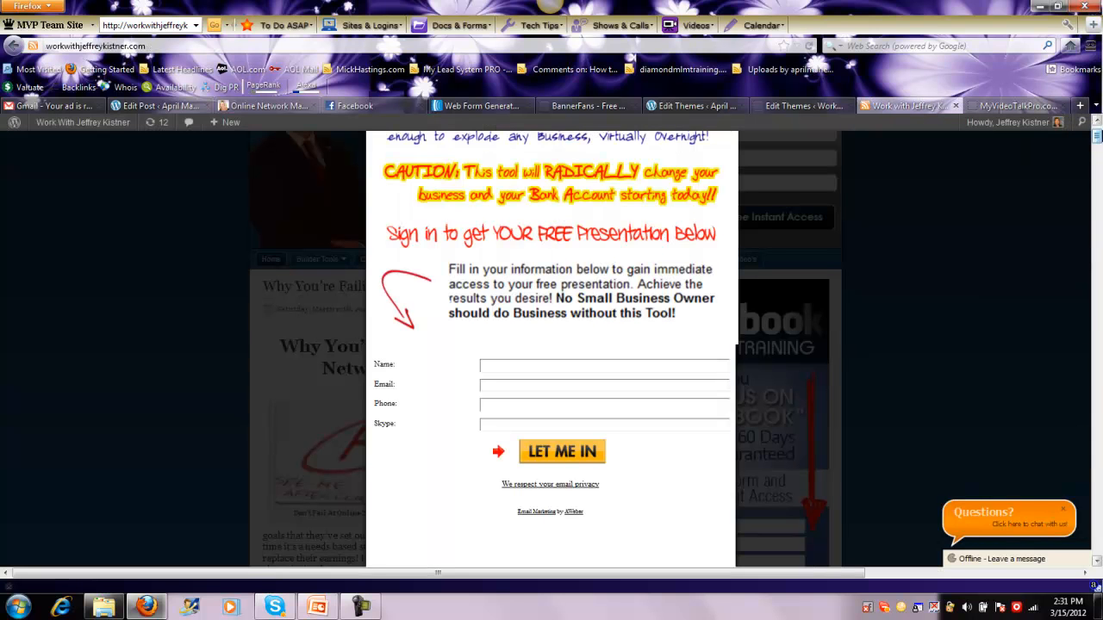
Review the whole popup from headline to submit button and compare it with the original popup on the other site
scroll(1097, 138, up, 2)
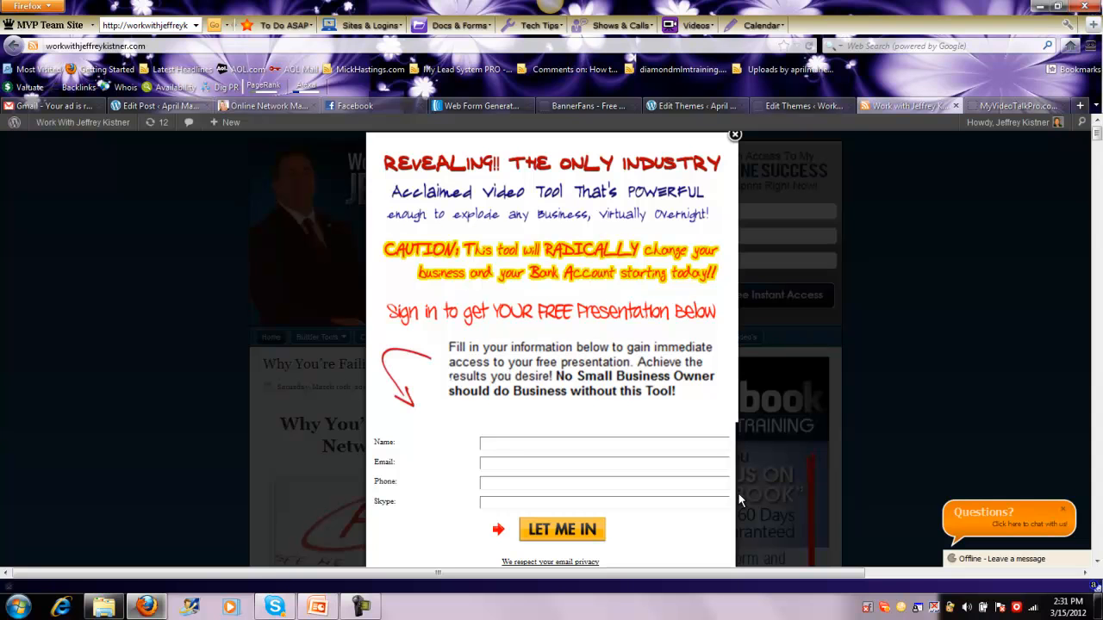
scroll(1097, 136, down, 3)
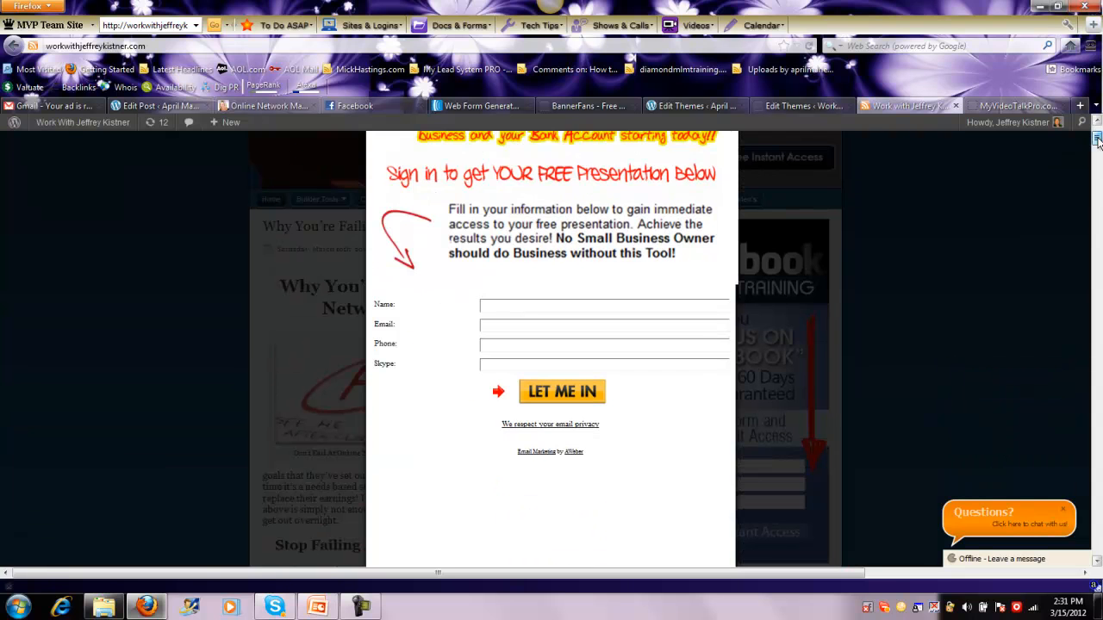
drag(1098, 141, 1097, 129)
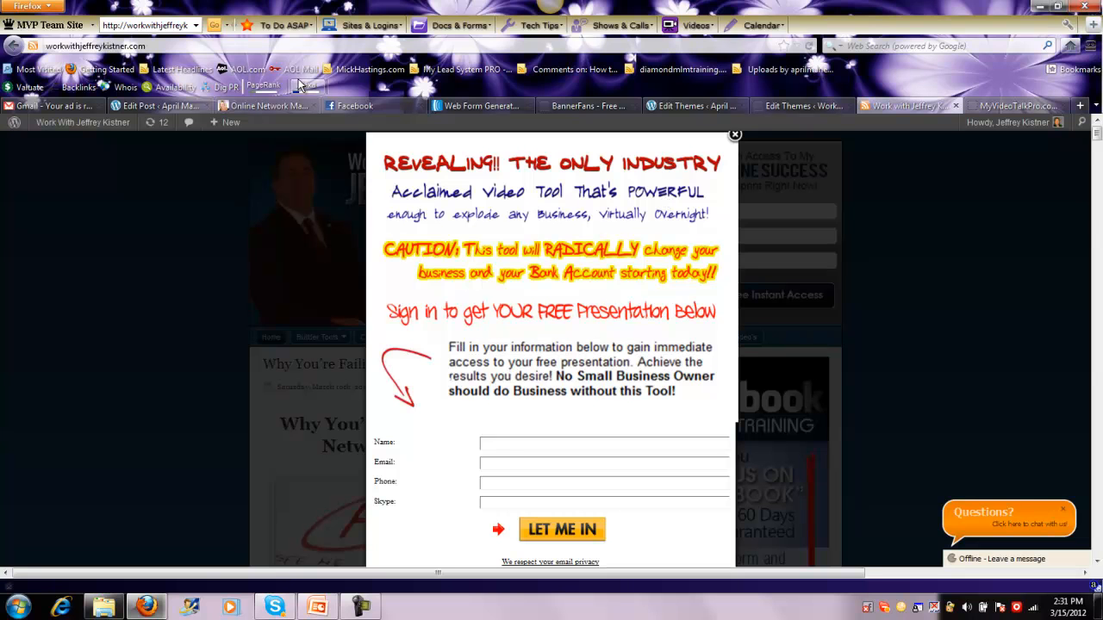
click(259, 105)
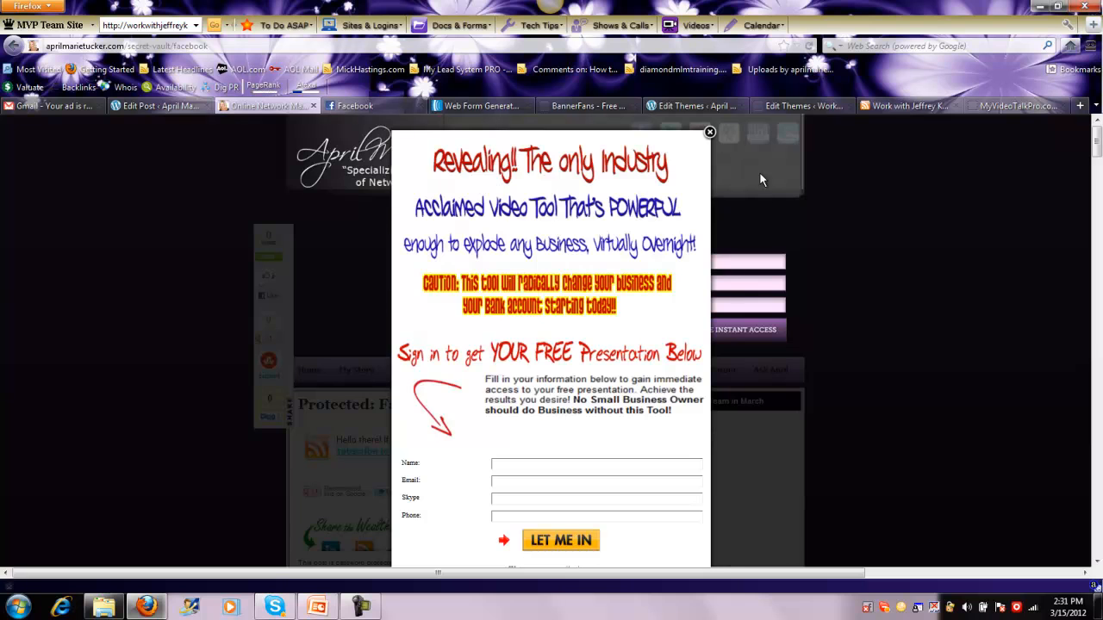